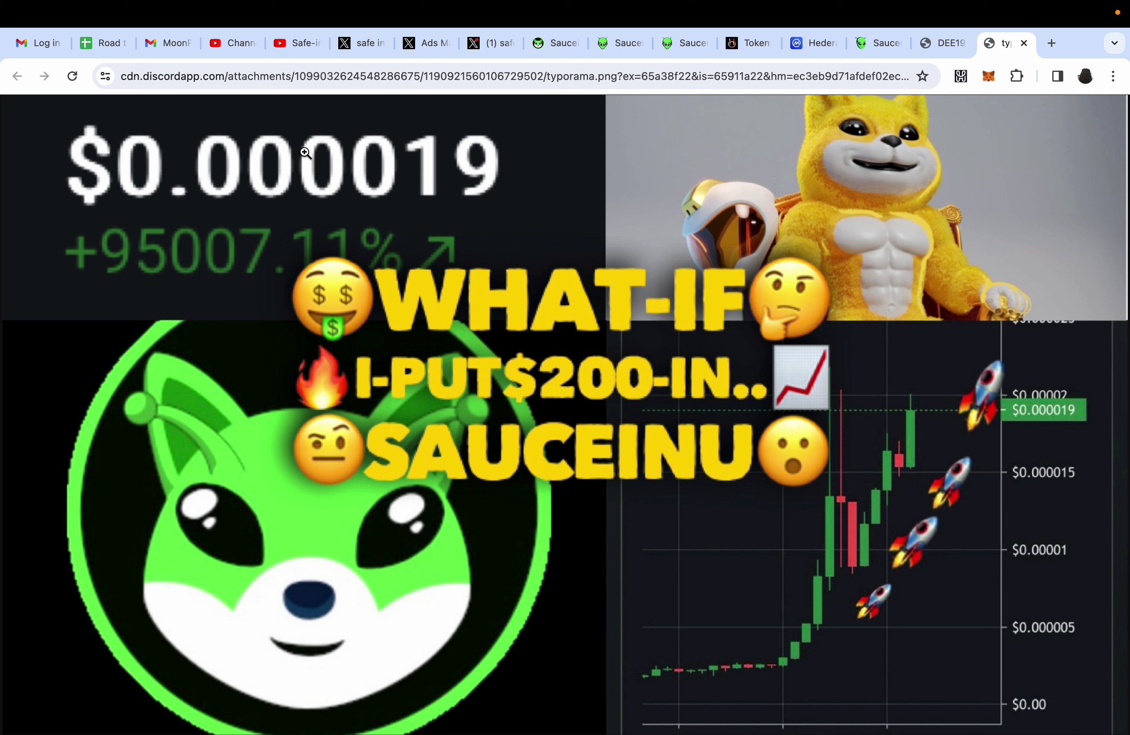
- Glance at the YouTube channel videos, then return to the SAUCEINU 'WHAT-IF I PUT $200 IN' thumbnail
left_click(285, 49)
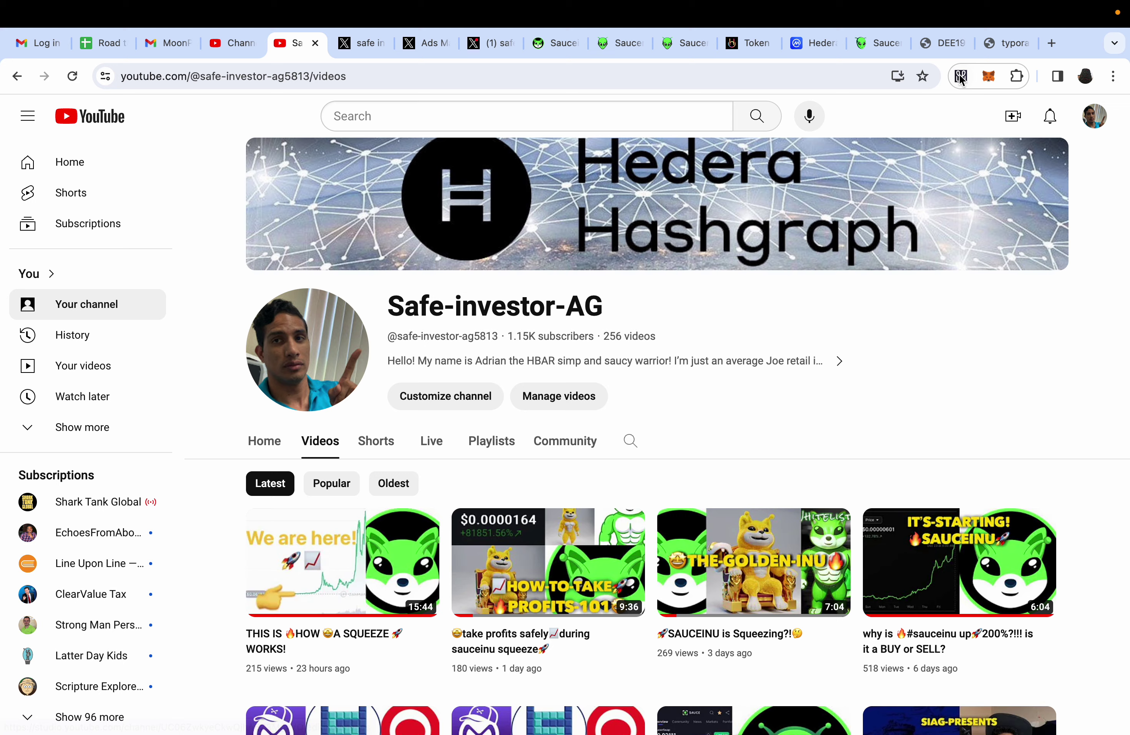
left_click(987, 46)
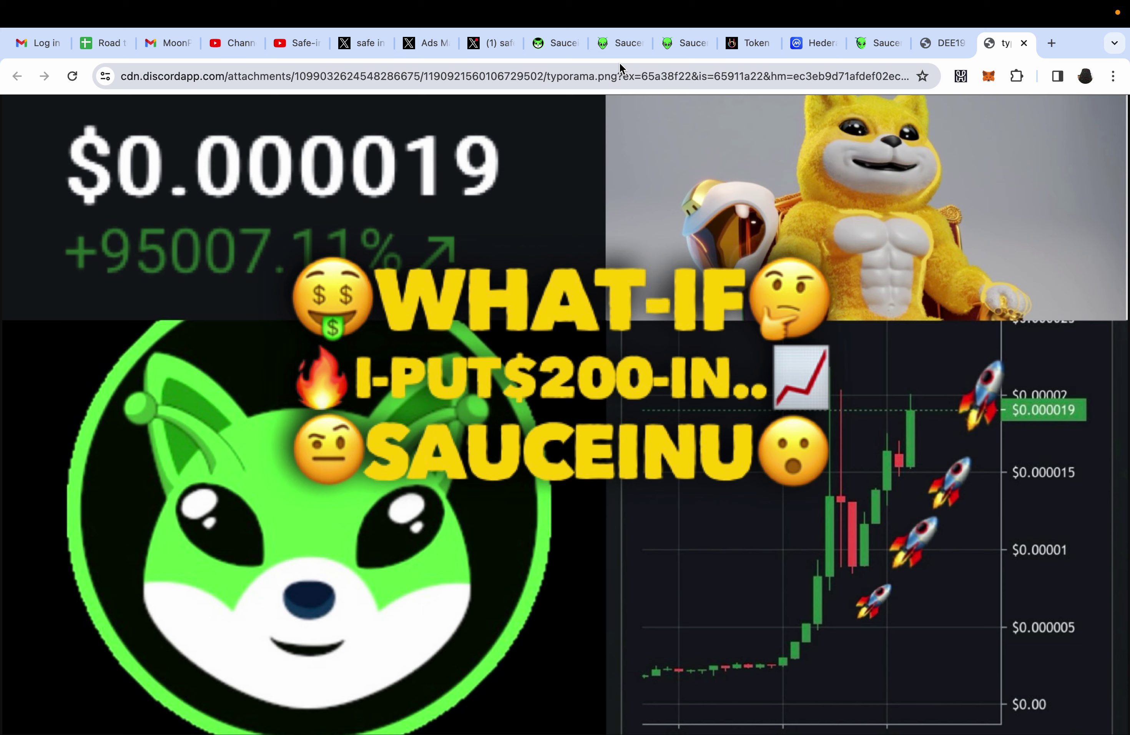
- Check the HashChads SAUCEINU chart, then return to the thumbnail showing $0.000019 and +95007.11%
left_click(746, 44)
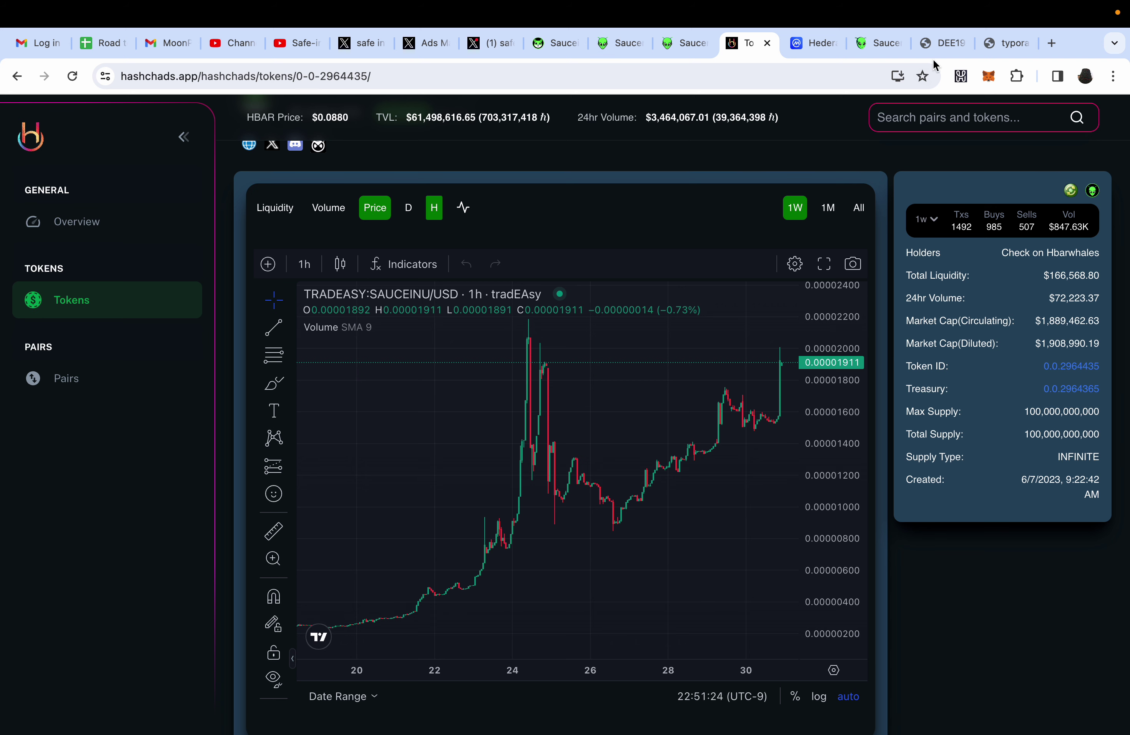
left_click(936, 47)
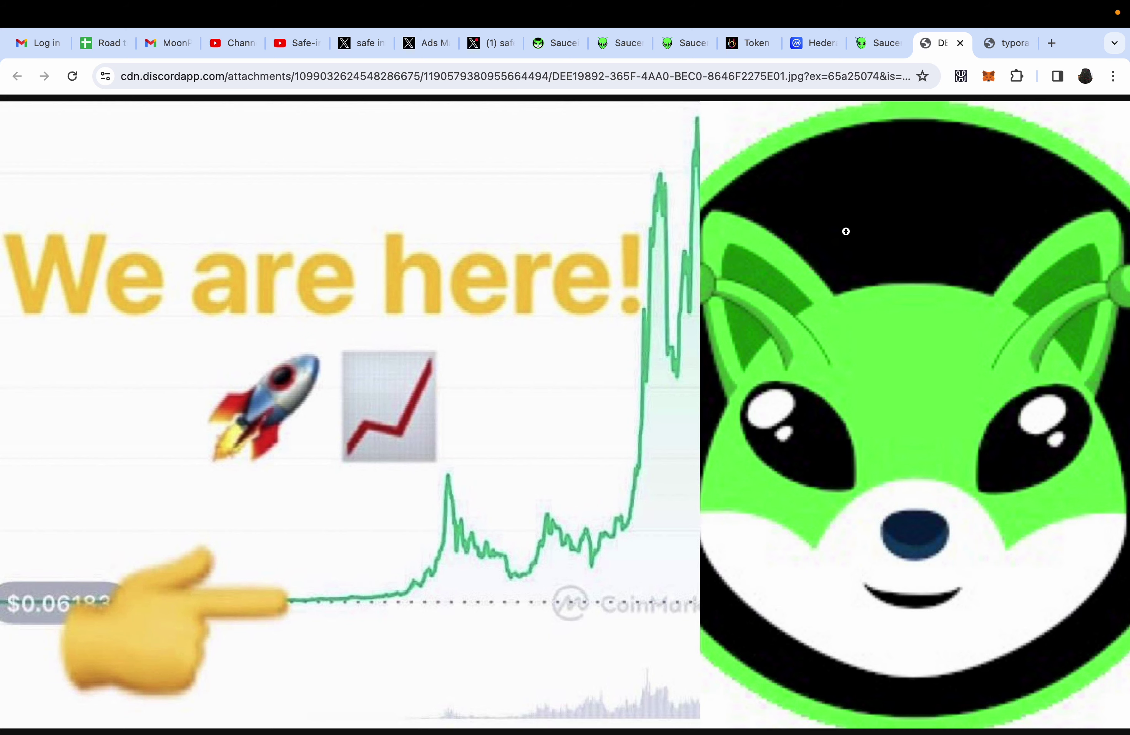
left_click(994, 39)
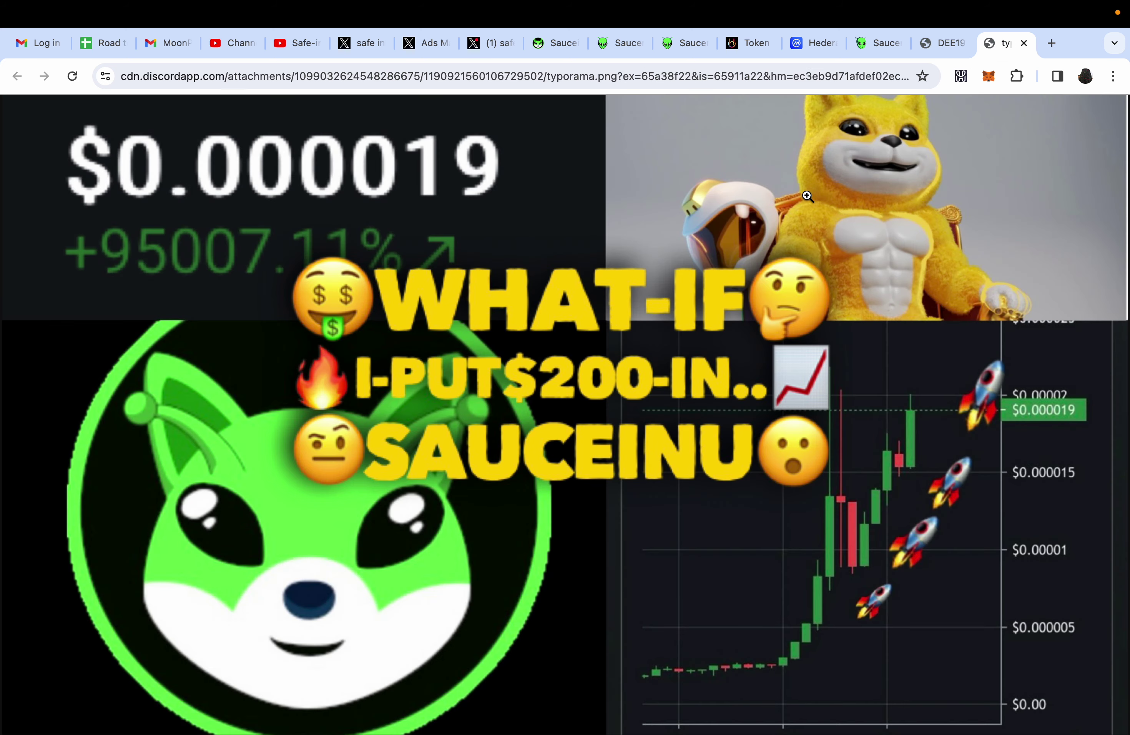
- View the SaucerSwap Analytics SAUCEINU page at $0.0000188, scrolling through its chart and Top Pairs
left_click(862, 47)
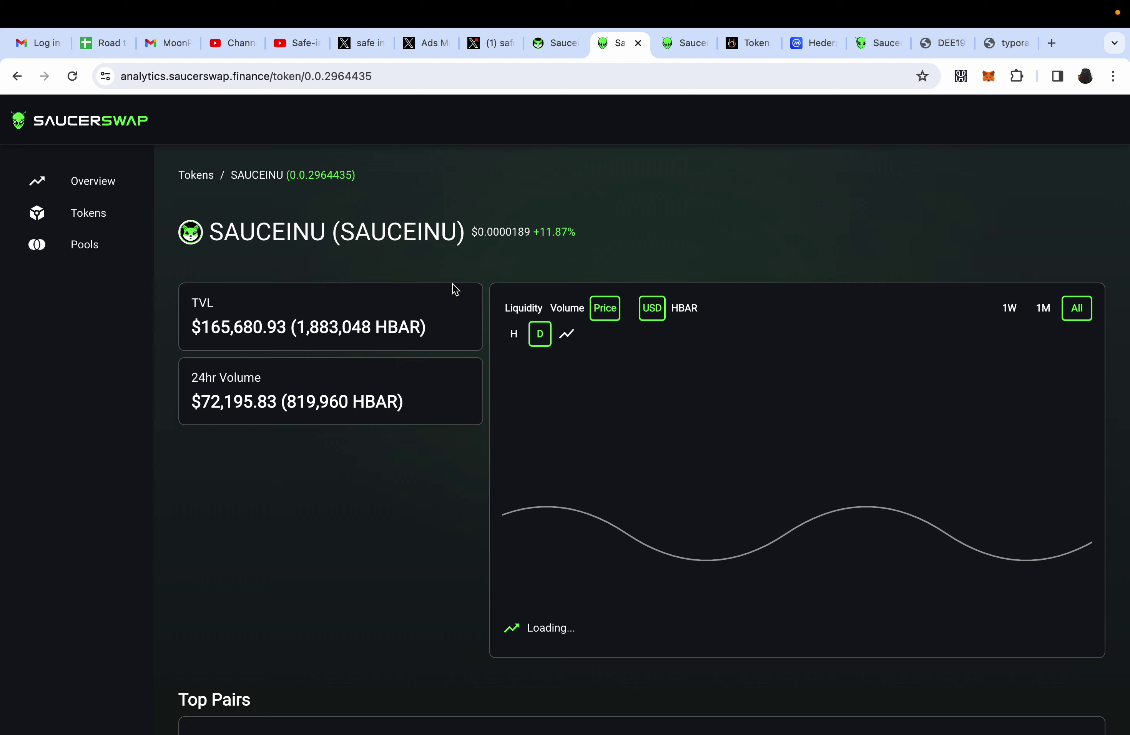
scroll(329, 533, "down", 3)
scroll(330, 533, "down", 5)
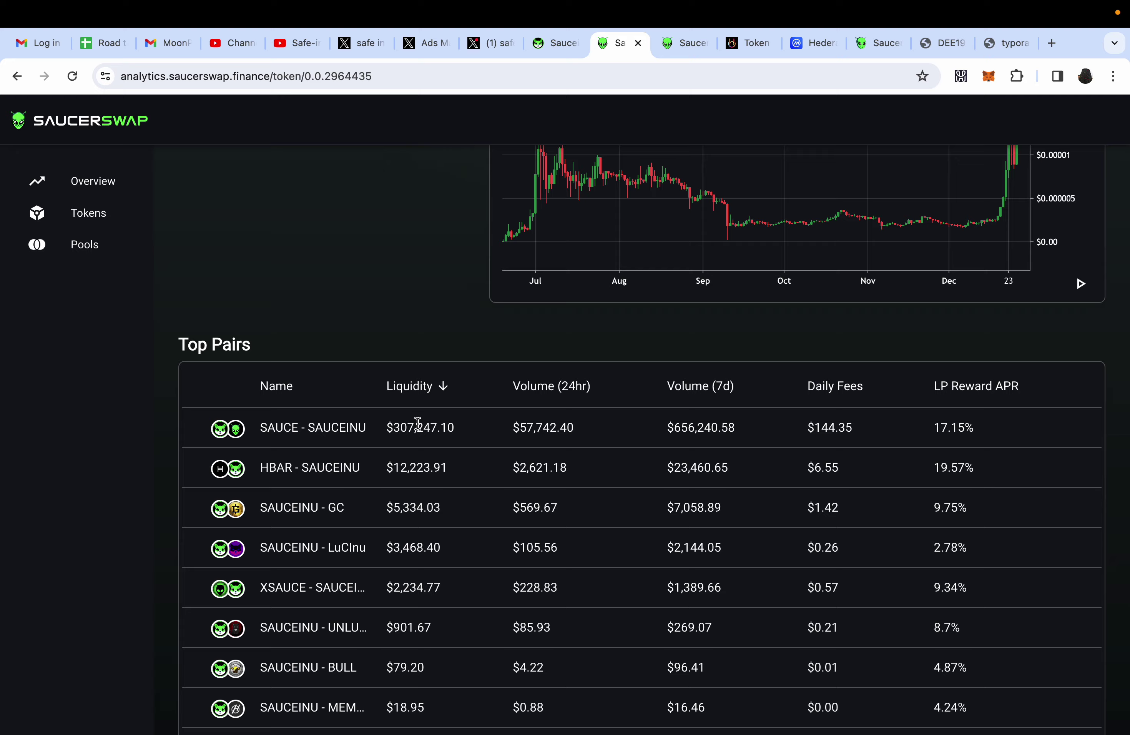
scroll(419, 423, "up", 8)
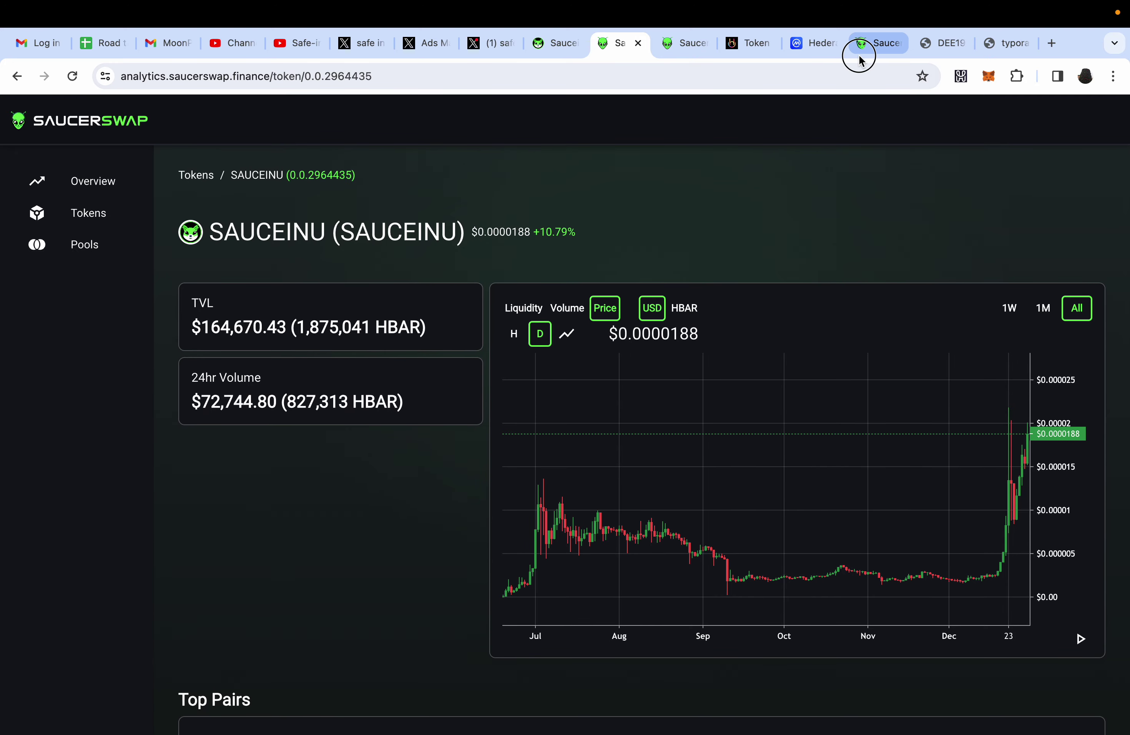
- Review the SAUCE / SAUCEINU farm (45.88% APR) in Legacy Farm UI, then recheck SAUCEINU analytics
left_click(860, 56)
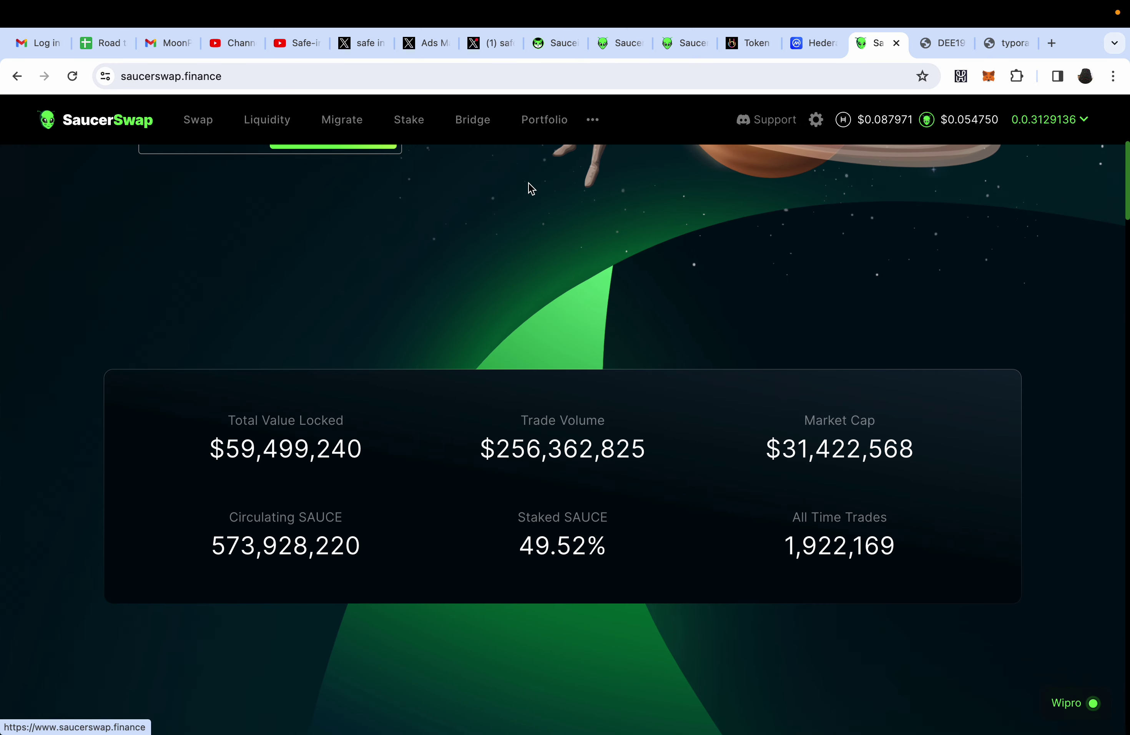
left_click(593, 120)
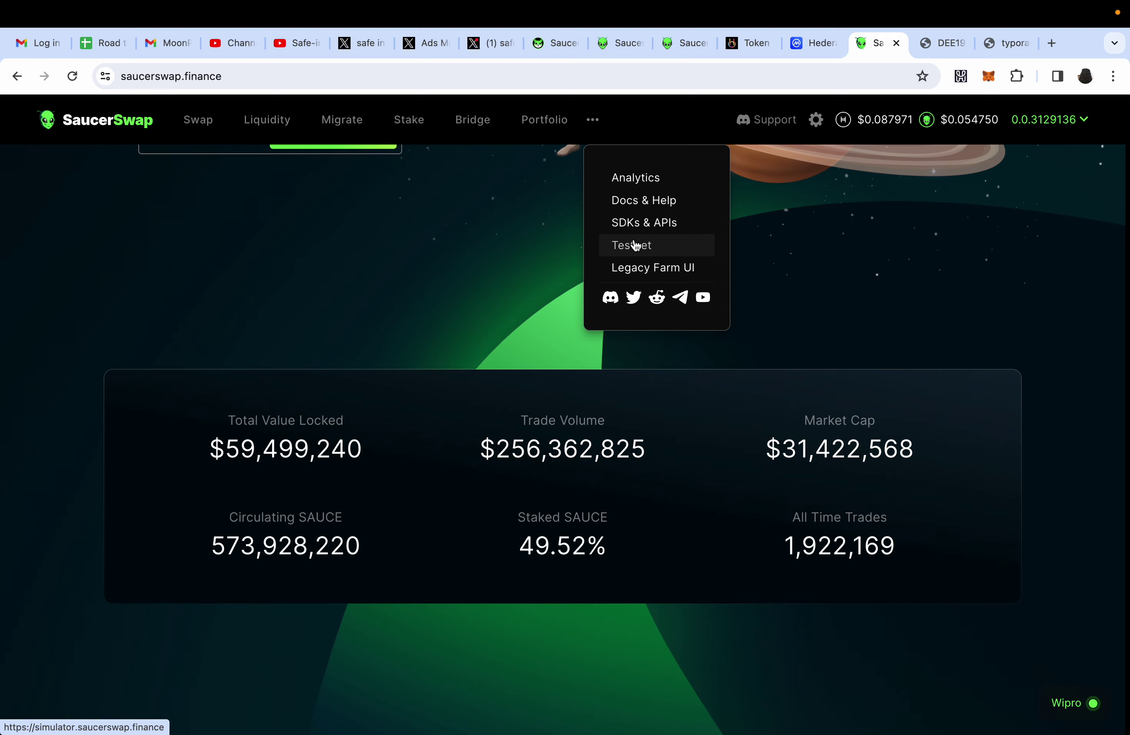
left_click(650, 268)
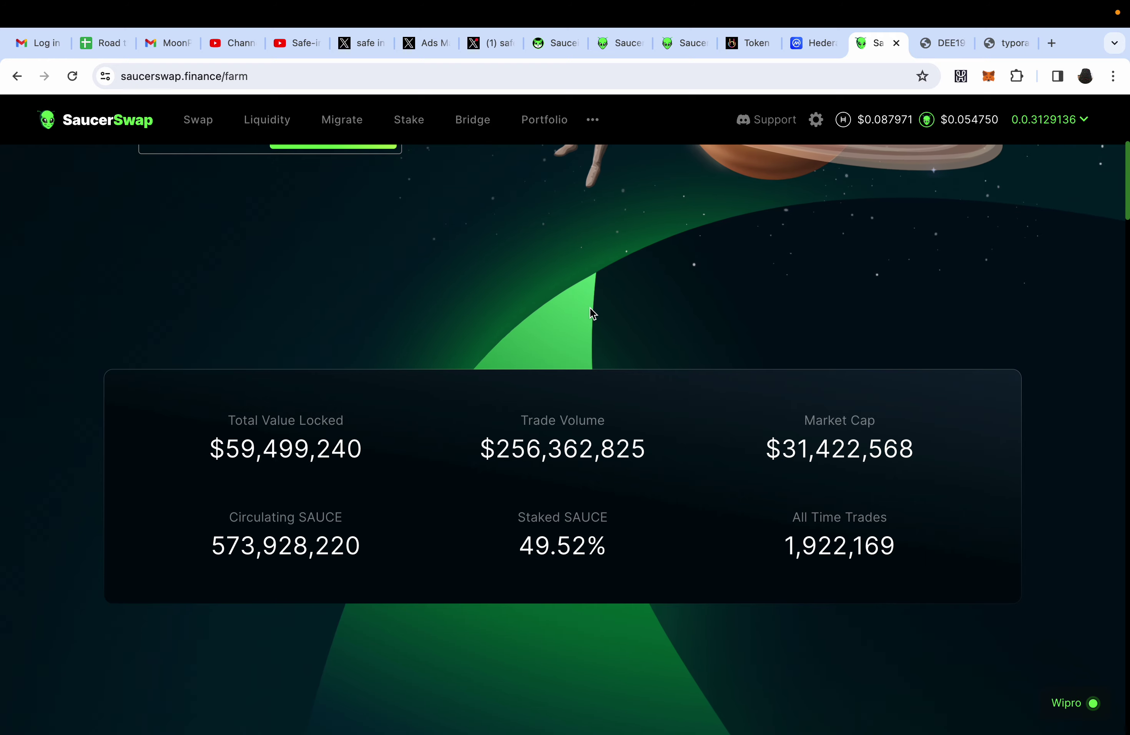
scroll(560, 354, "down", 20)
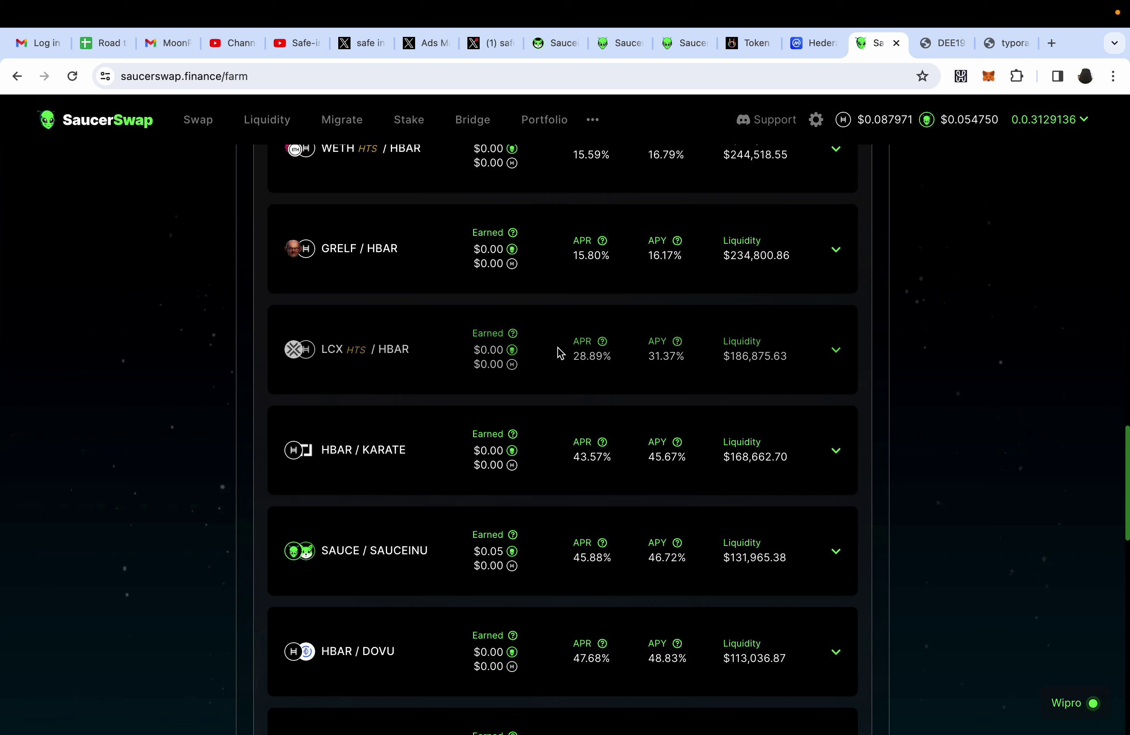
scroll(560, 354, "down", 5)
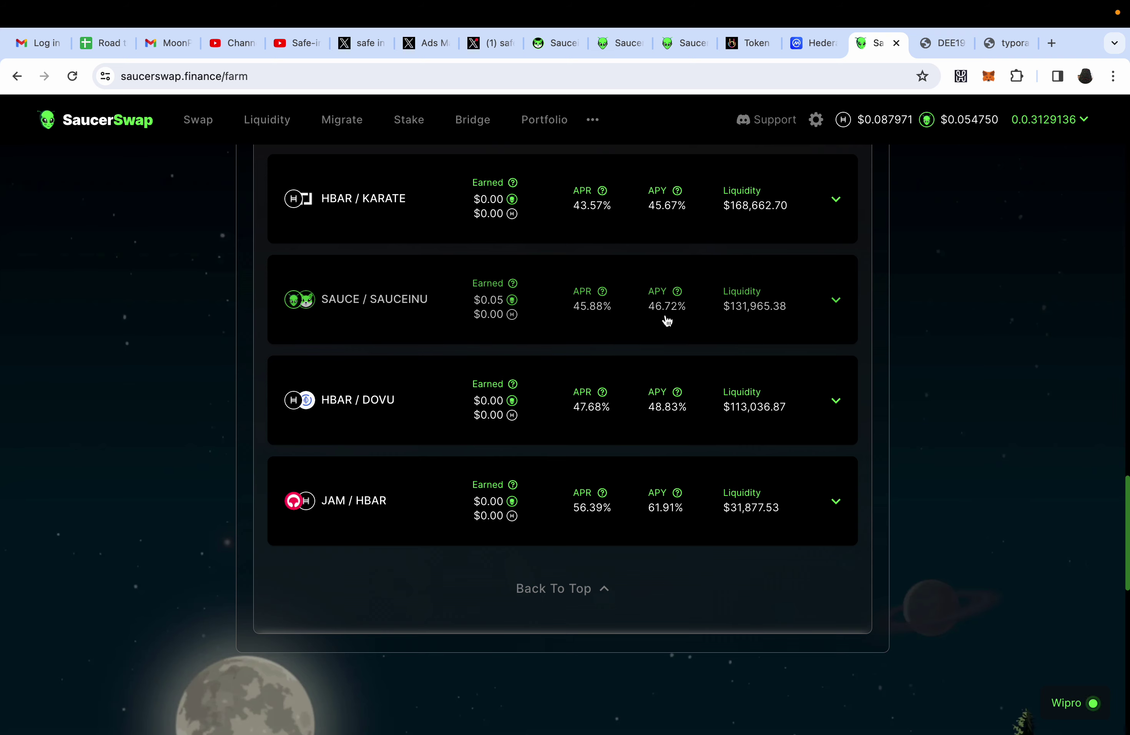
left_click(608, 47)
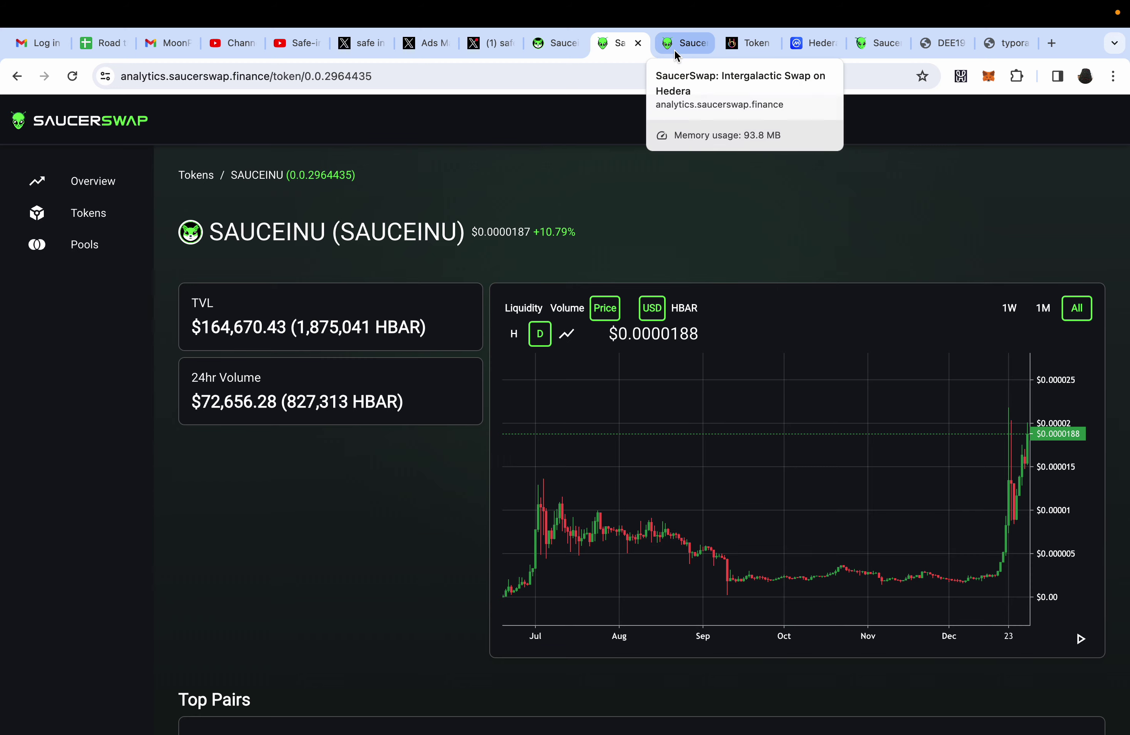
- Go to the SaucerSwap home page and scroll through it
left_click(880, 44)
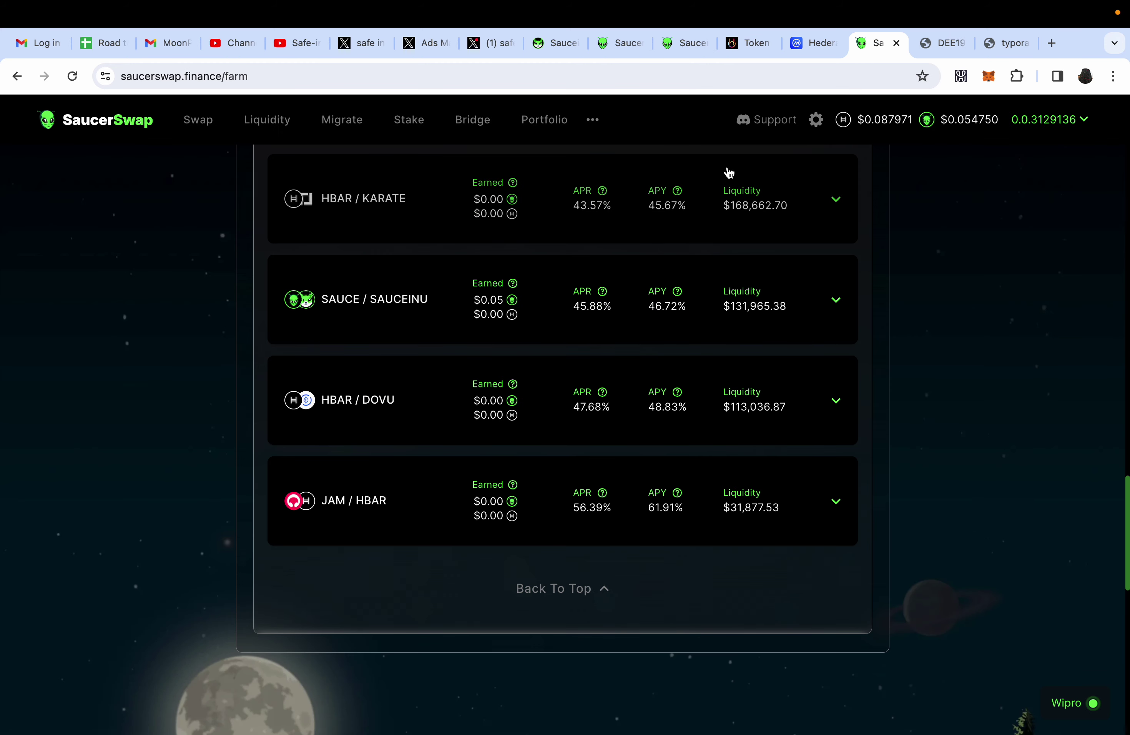
left_click(140, 137)
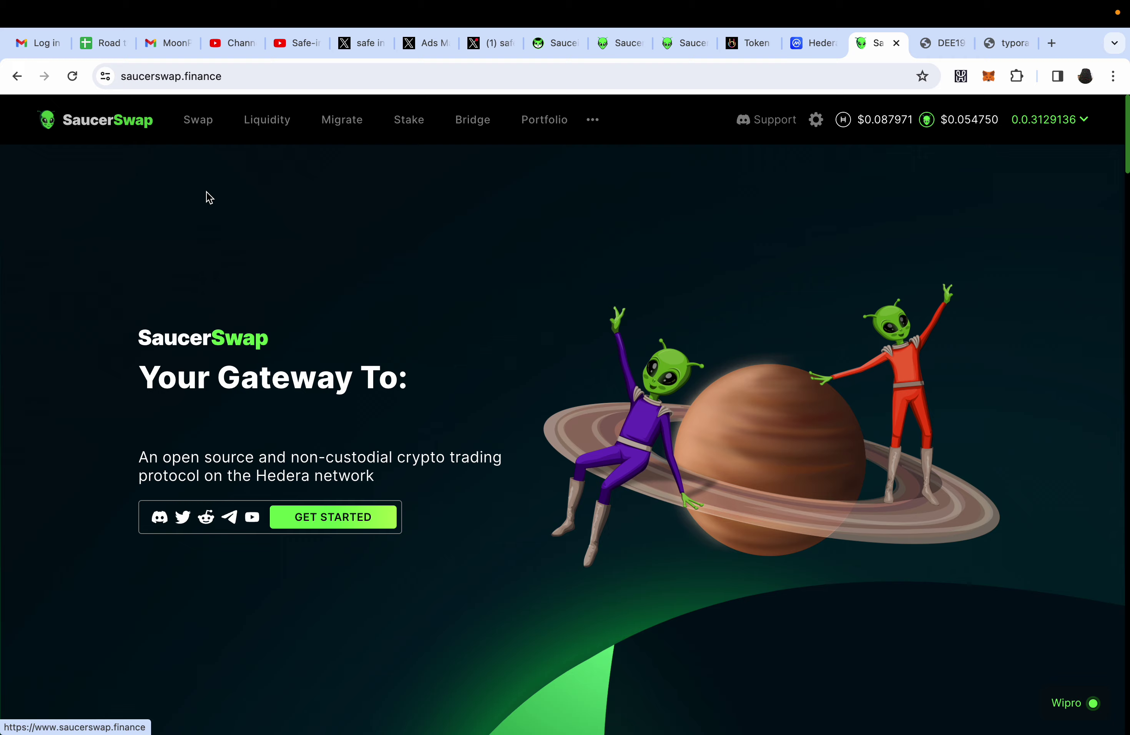
scroll(523, 317, "down", 5)
scroll(522, 318, "down", 15)
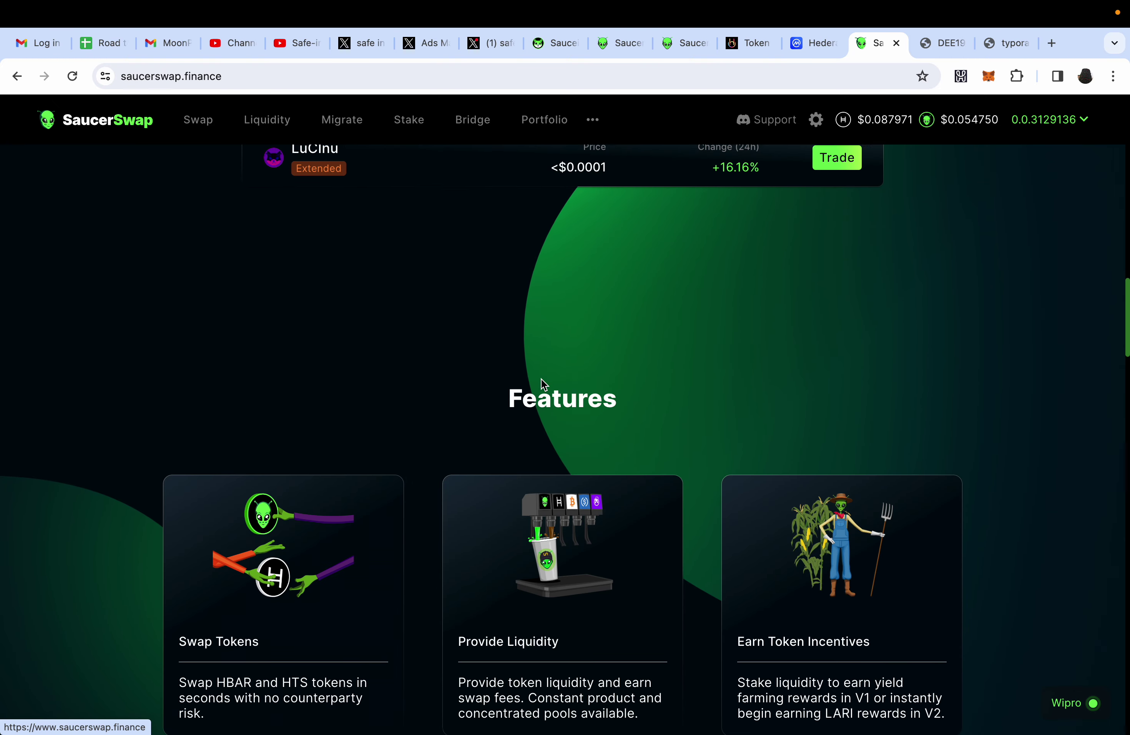
scroll(542, 383, "up", 8)
- Compare HashChads SAUCEINU stats, then highlight SaucerSwap's $31,366,489 market cap figure
left_click(749, 43)
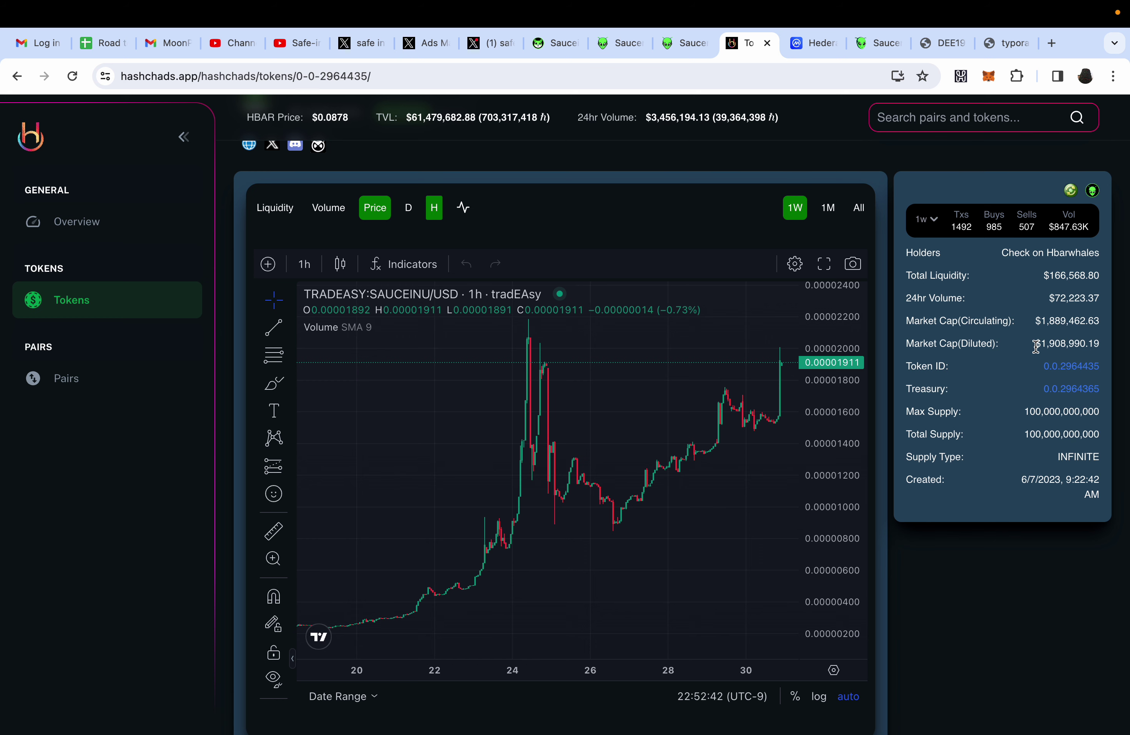
left_click(862, 54)
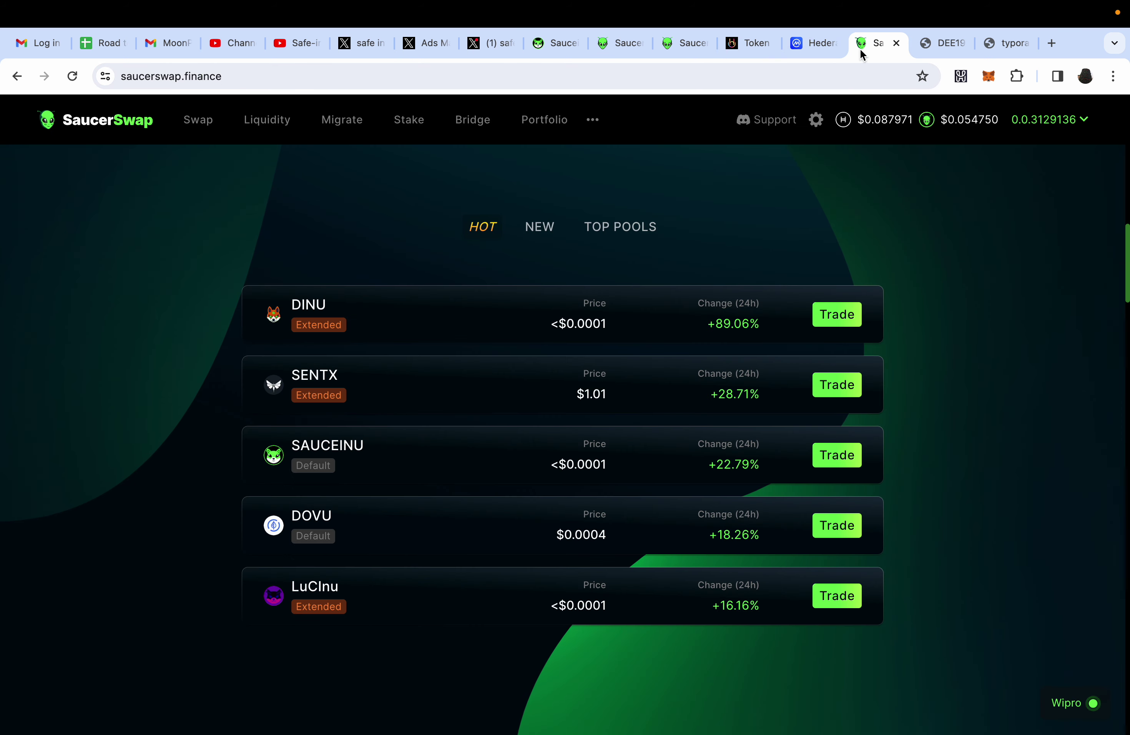
scroll(789, 225, "up", 10)
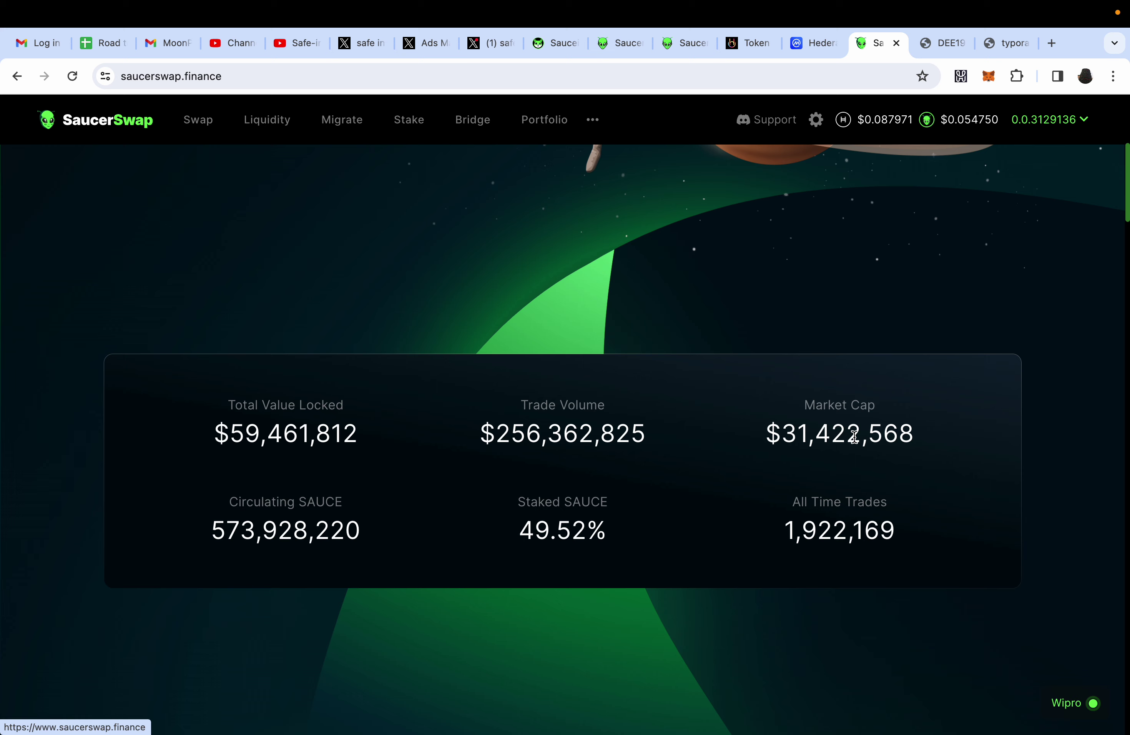
left_click_drag(776, 437, 867, 437)
left_click(908, 436)
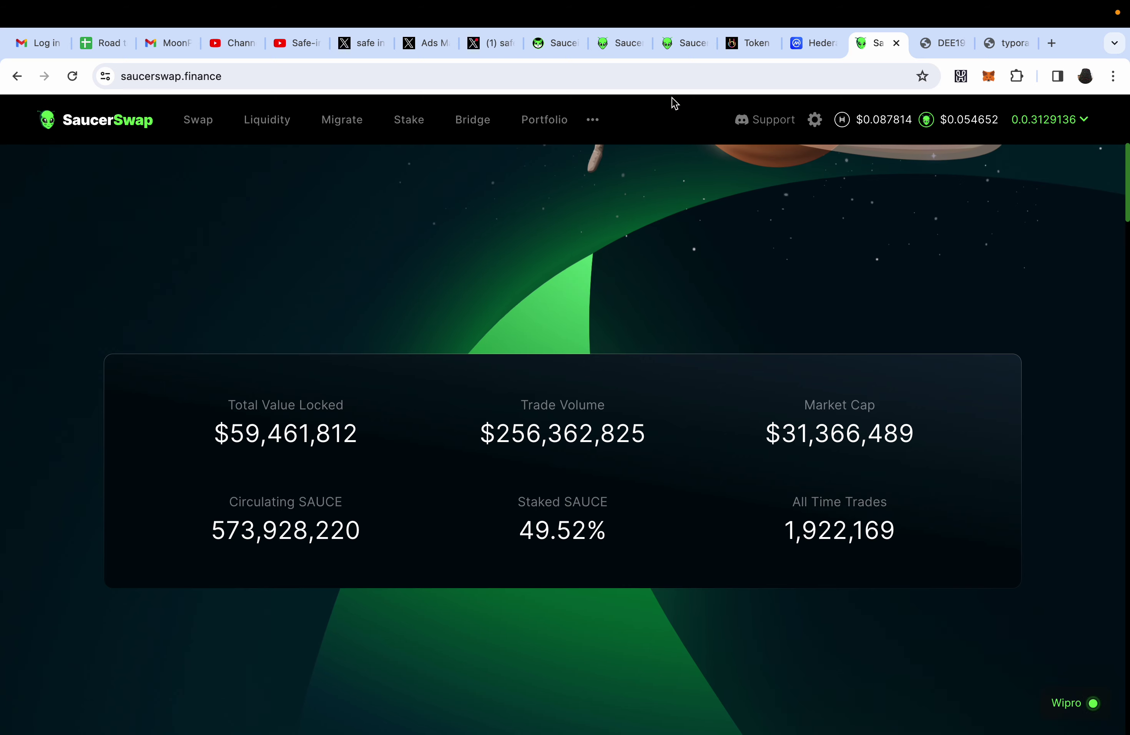
- Bring up the 95-token Analytics table listing SAUCE at $0.0545 and SAUCEINU at $0.0000187
left_click(675, 47)
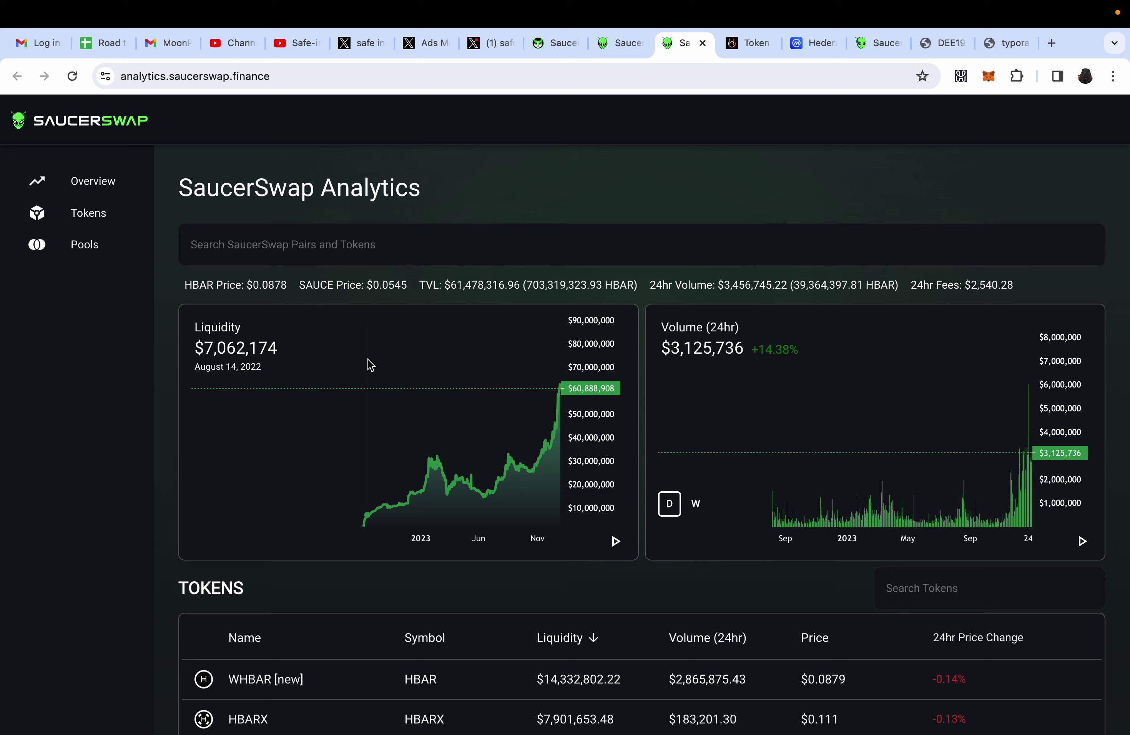
scroll(180, 533, "down", 6)
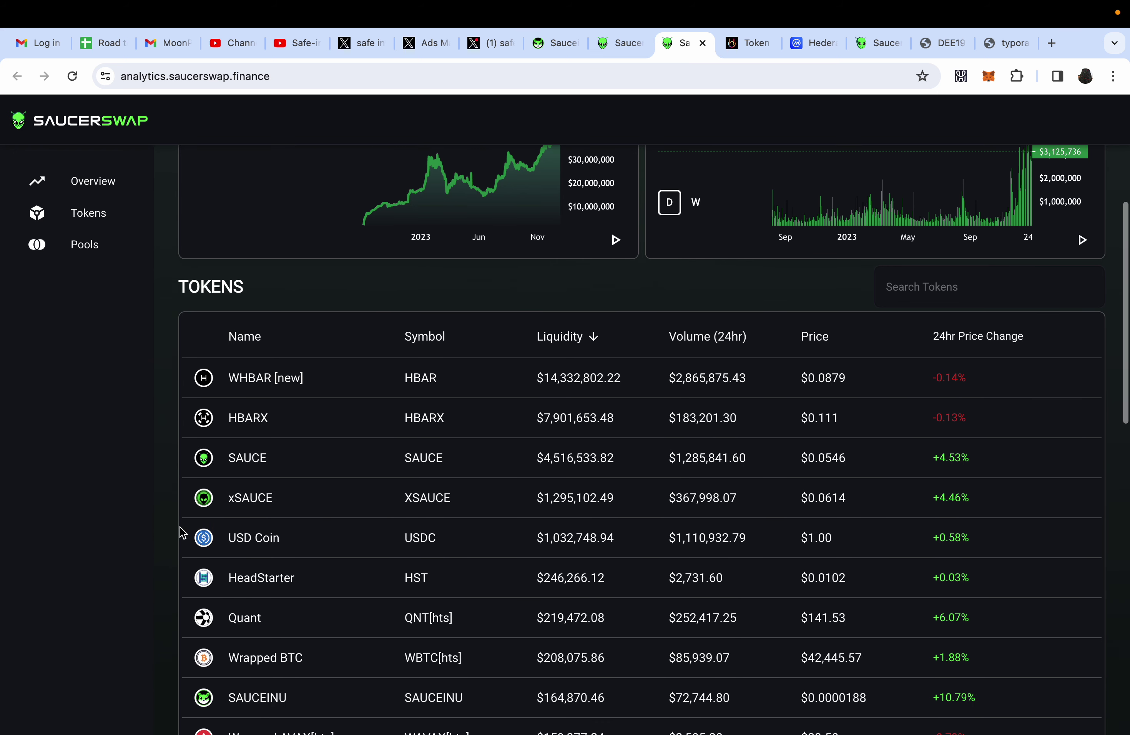
scroll(185, 528, "down", 3)
scroll(185, 528, "up", 1)
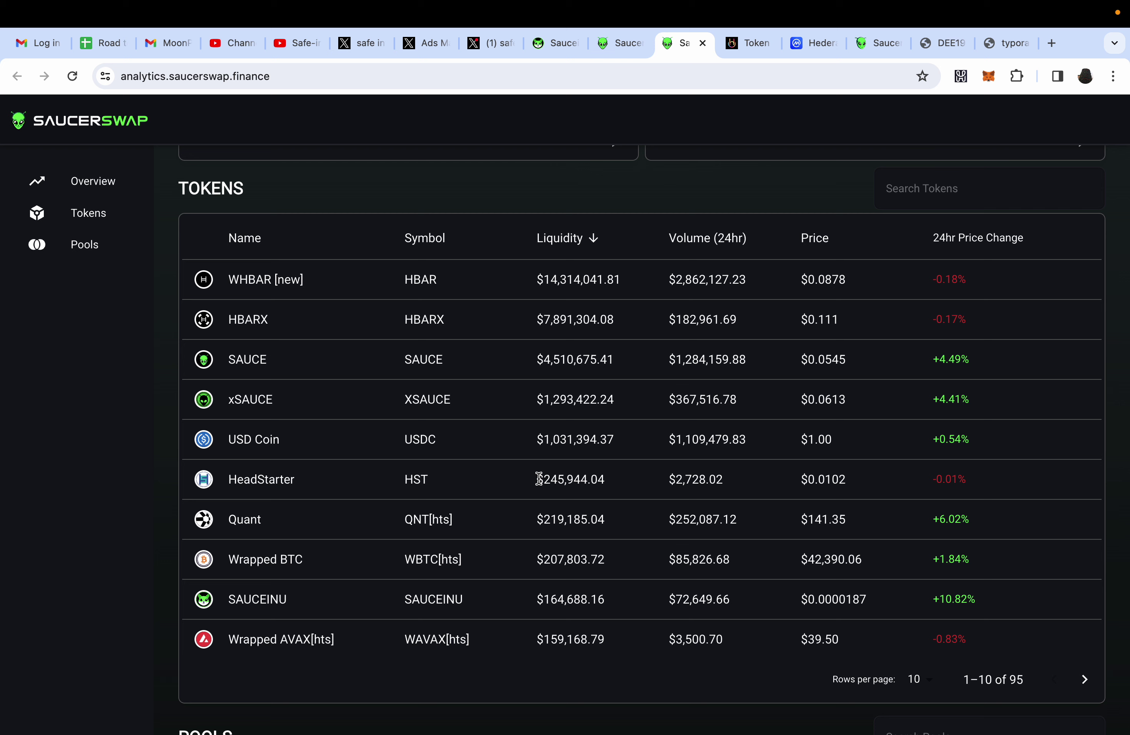
left_click(618, 43)
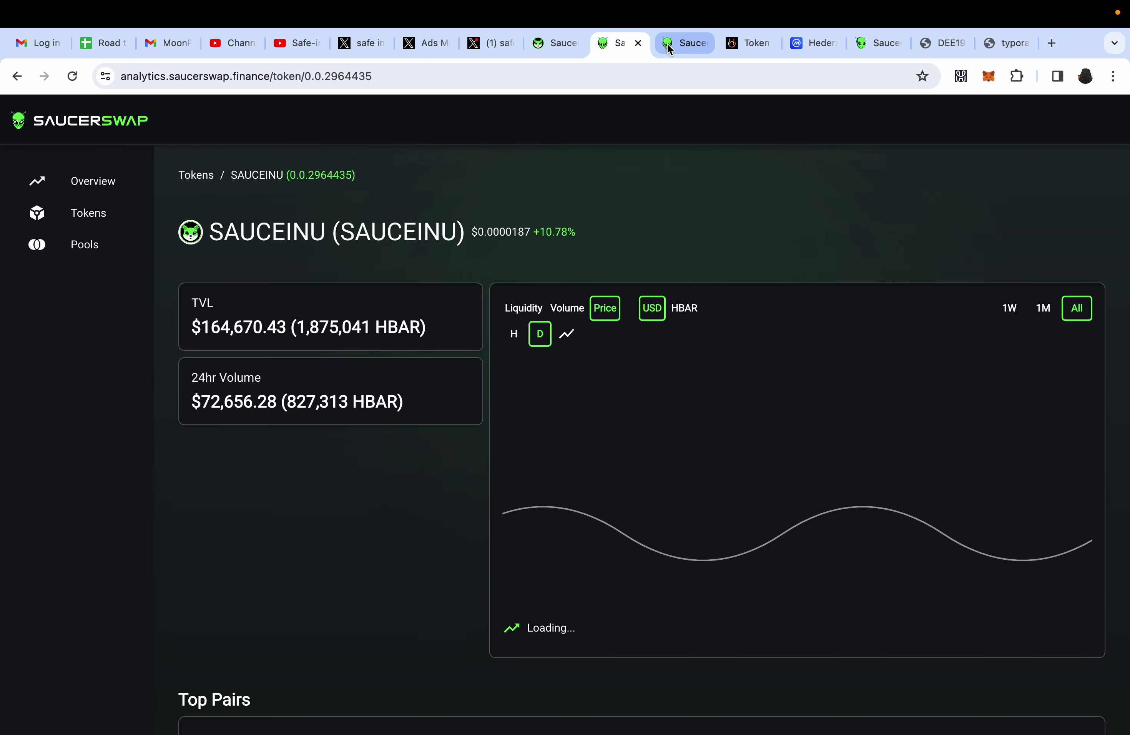
left_click(669, 47)
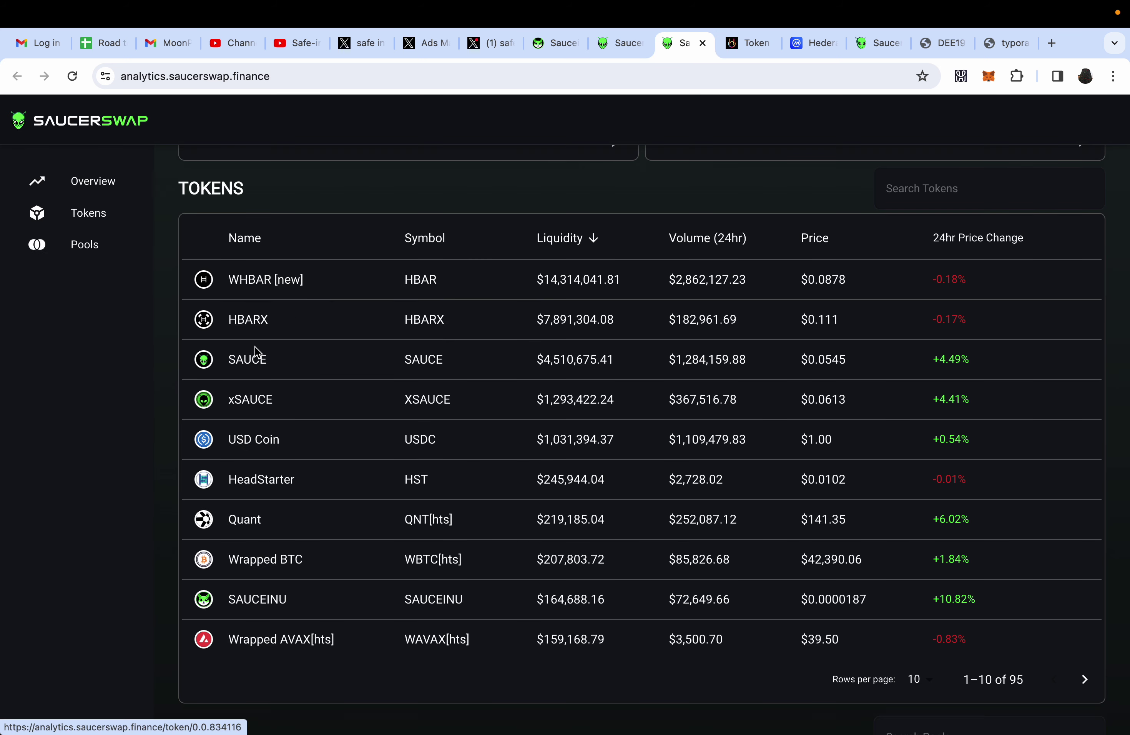
- Open the SAUCE token page and set its price chart range to All
left_click(253, 359)
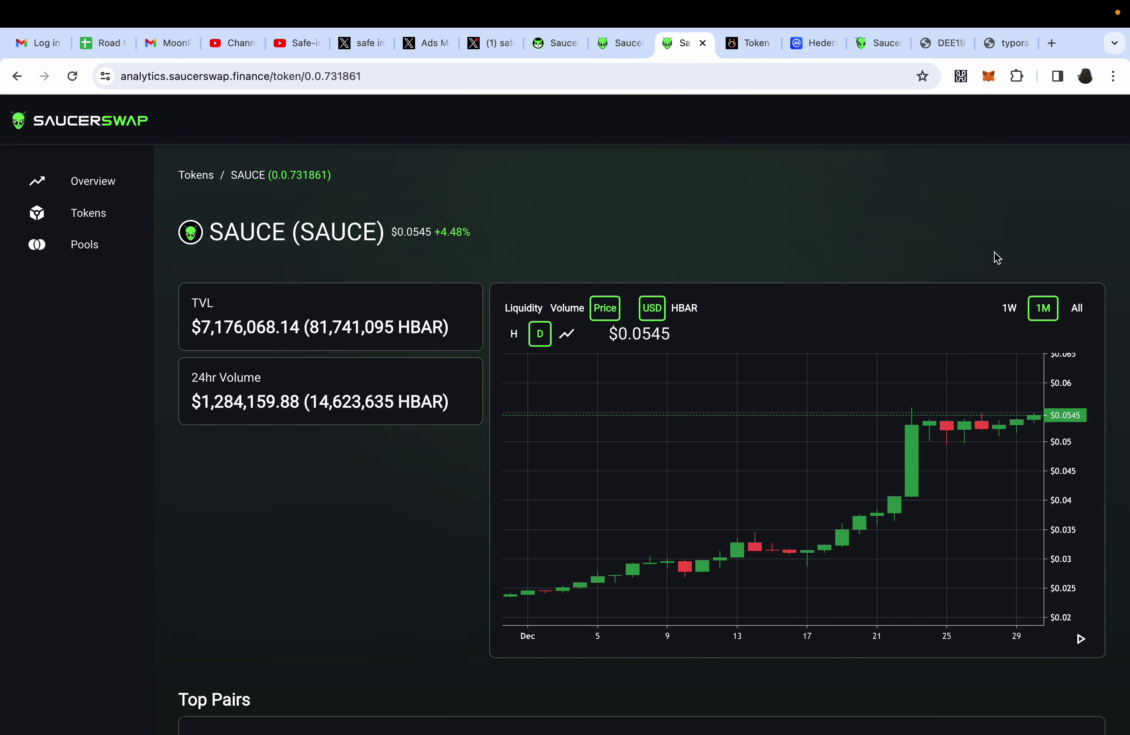
left_click(1077, 310)
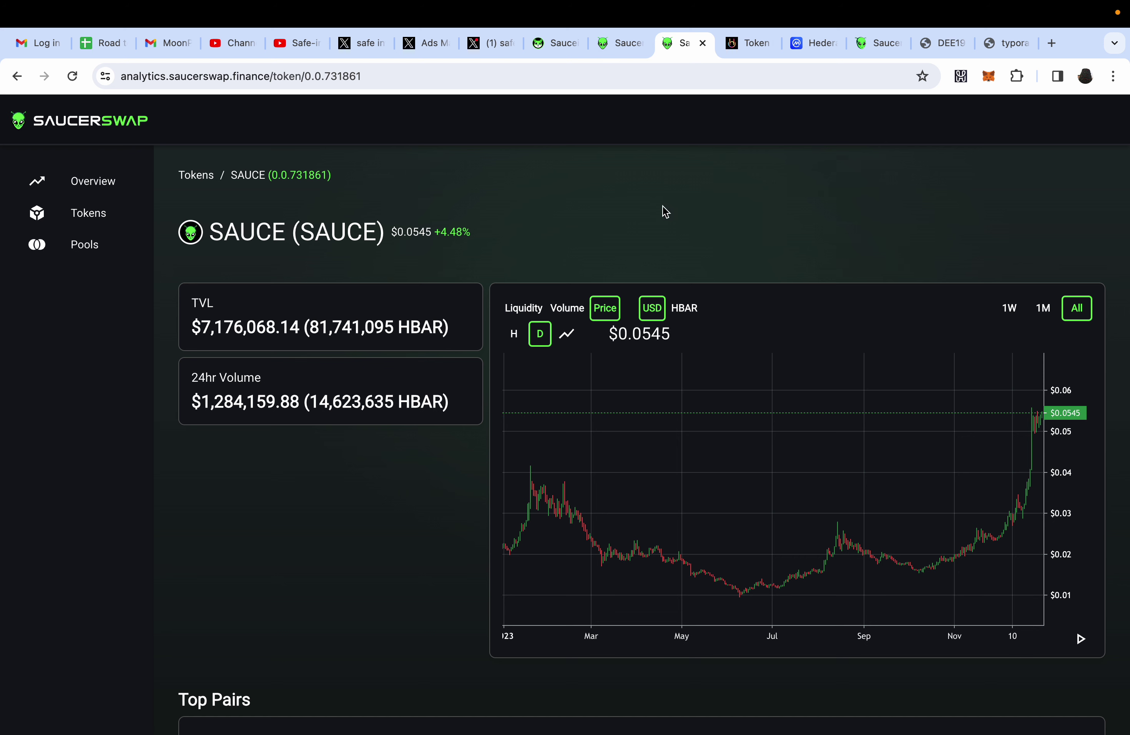
- Reopen SAUCE from the overview's Tokens table and review its $0.0545 price and SAUCE-HBAR top pair
left_click(17, 76)
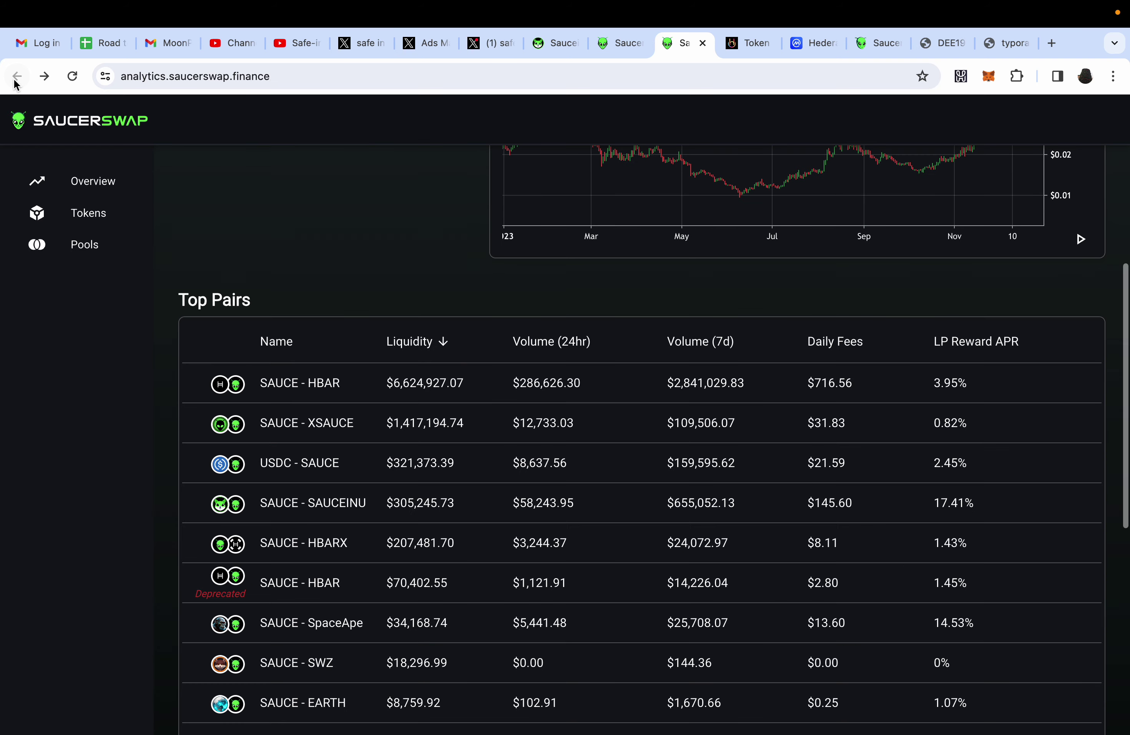
scroll(174, 534, "down", 5)
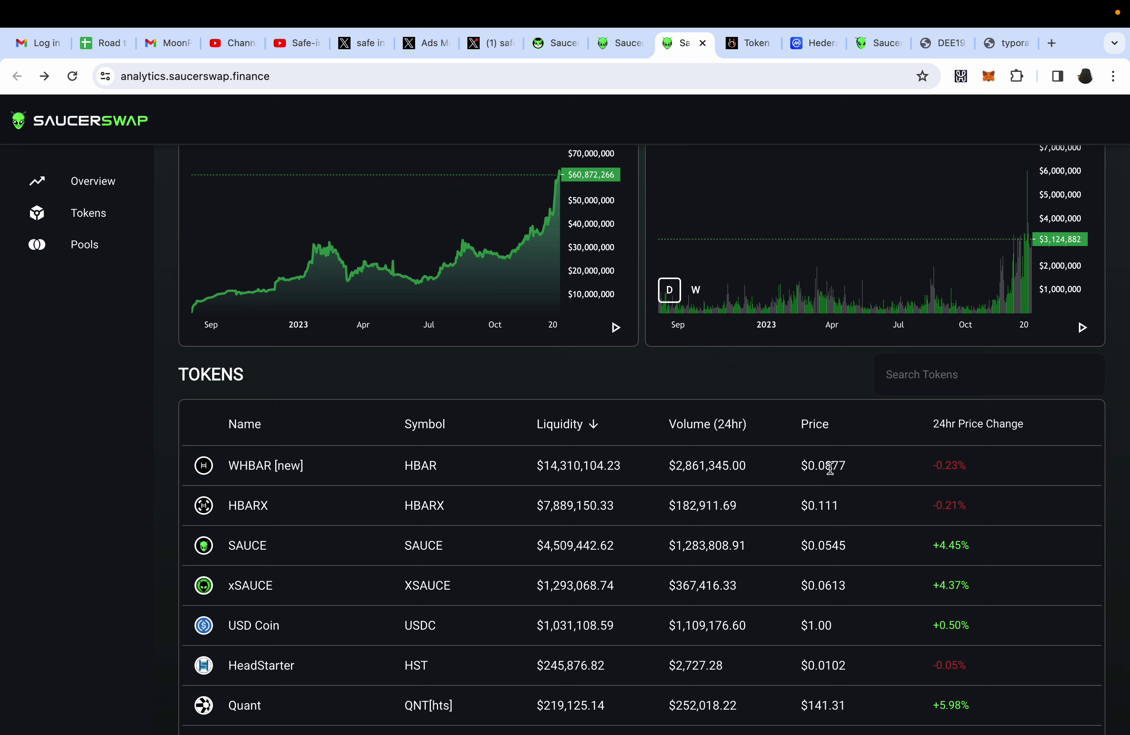
left_click(258, 548)
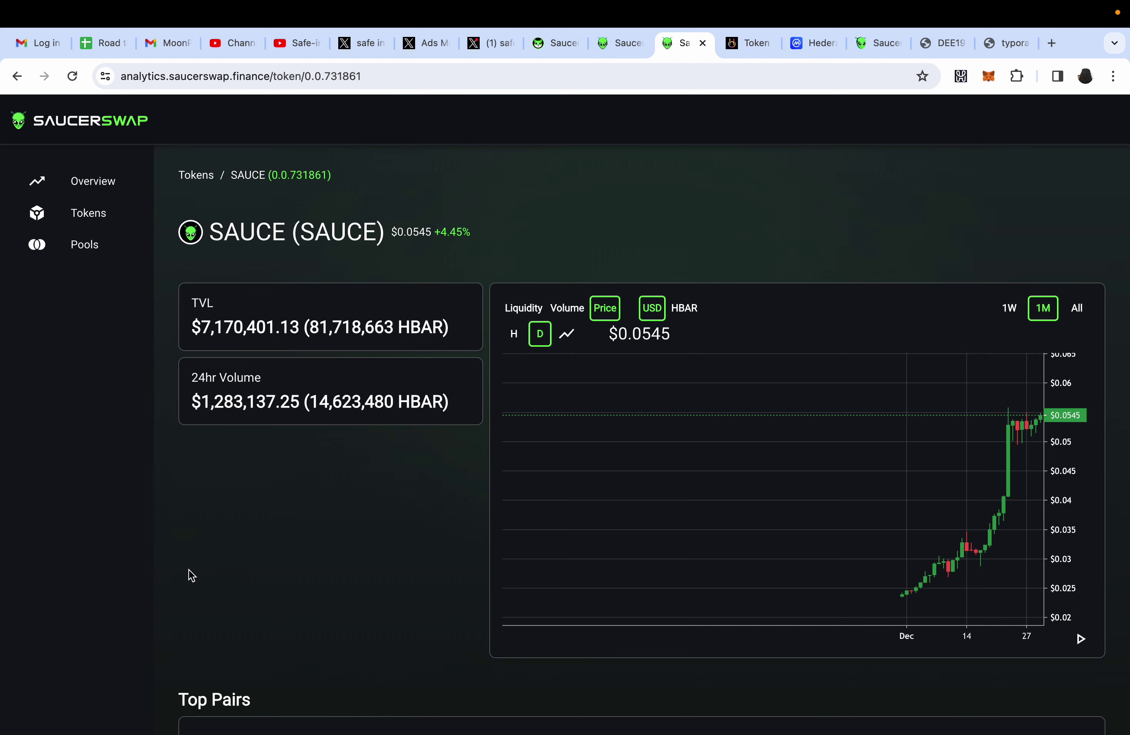
scroll(188, 568, "down", 6)
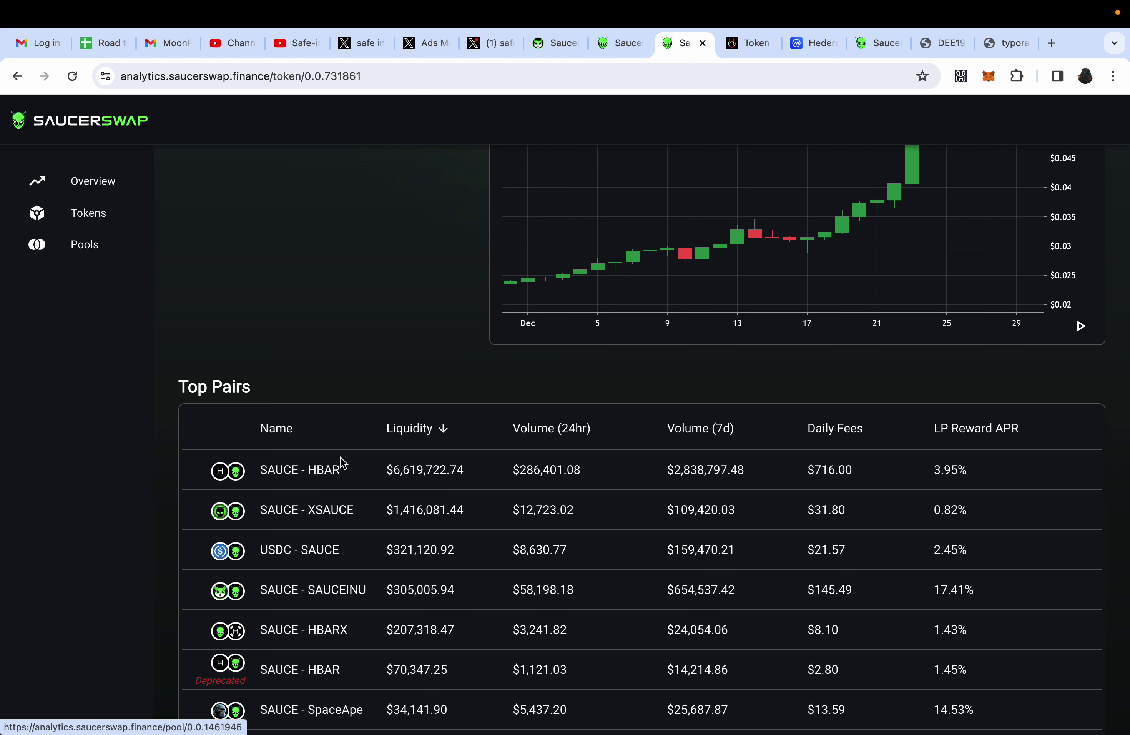
scroll(398, 415, "up", 4)
scroll(398, 415, "up", 1)
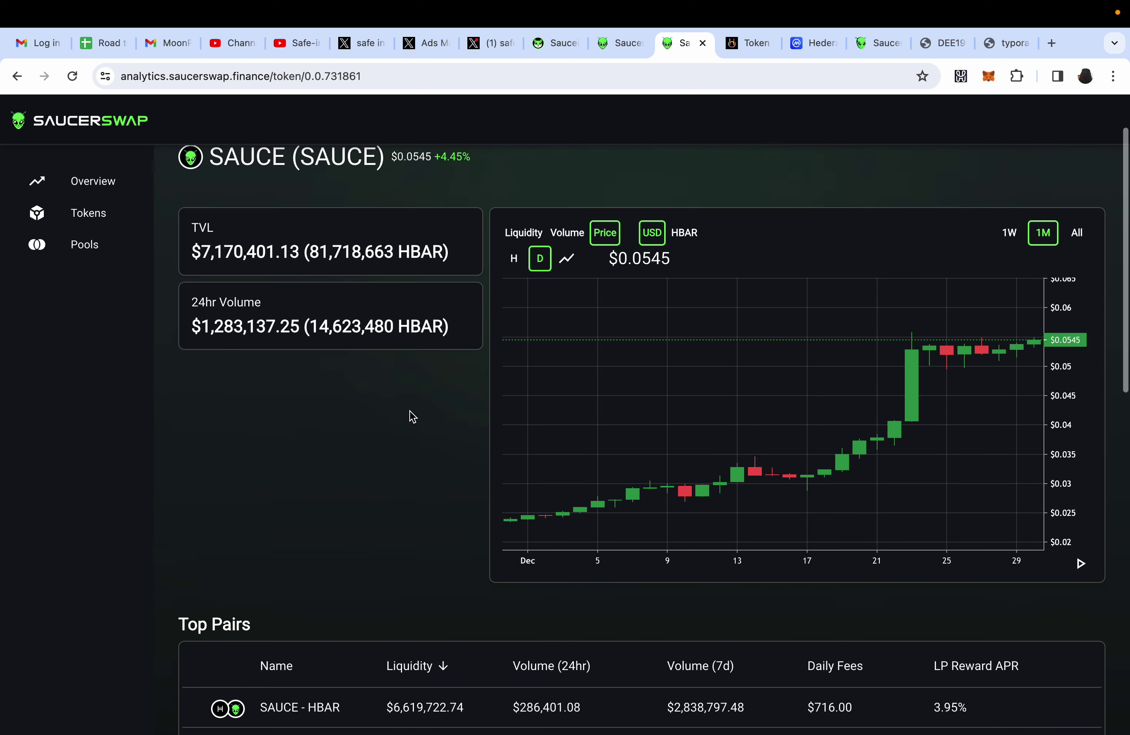
- Move from SaucerSwap to CoinMarketCap's Hedera page with HBAR at $0.08779
left_click(854, 47)
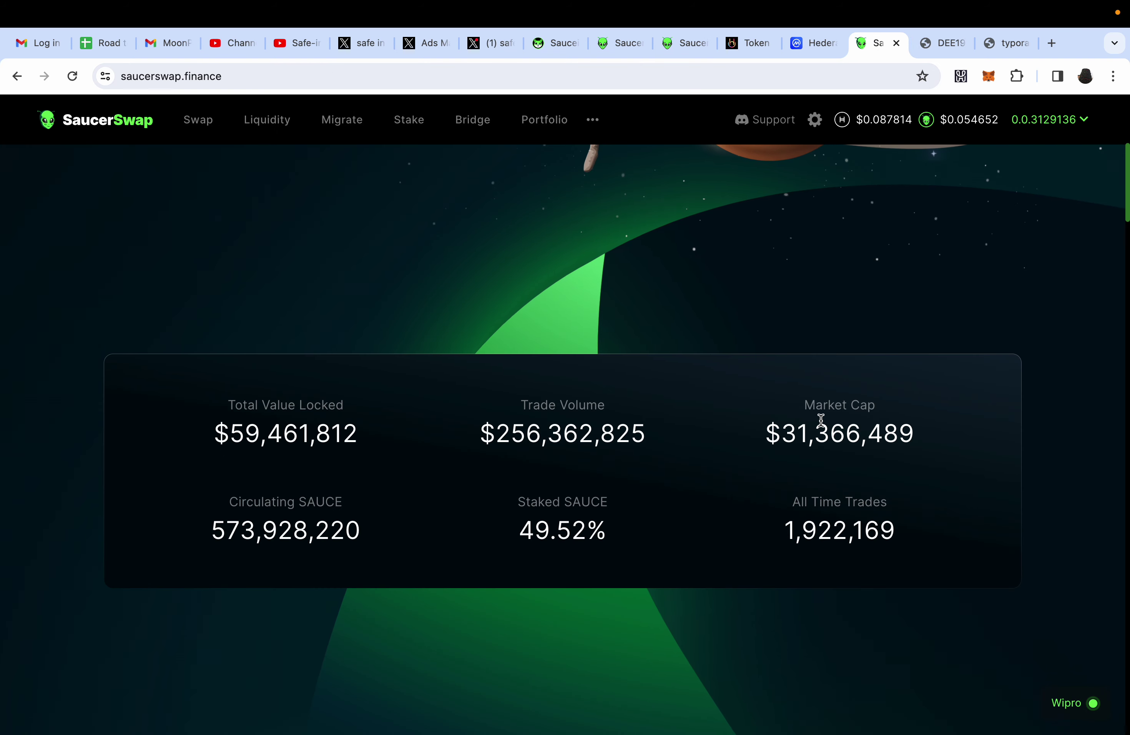
left_click(812, 44)
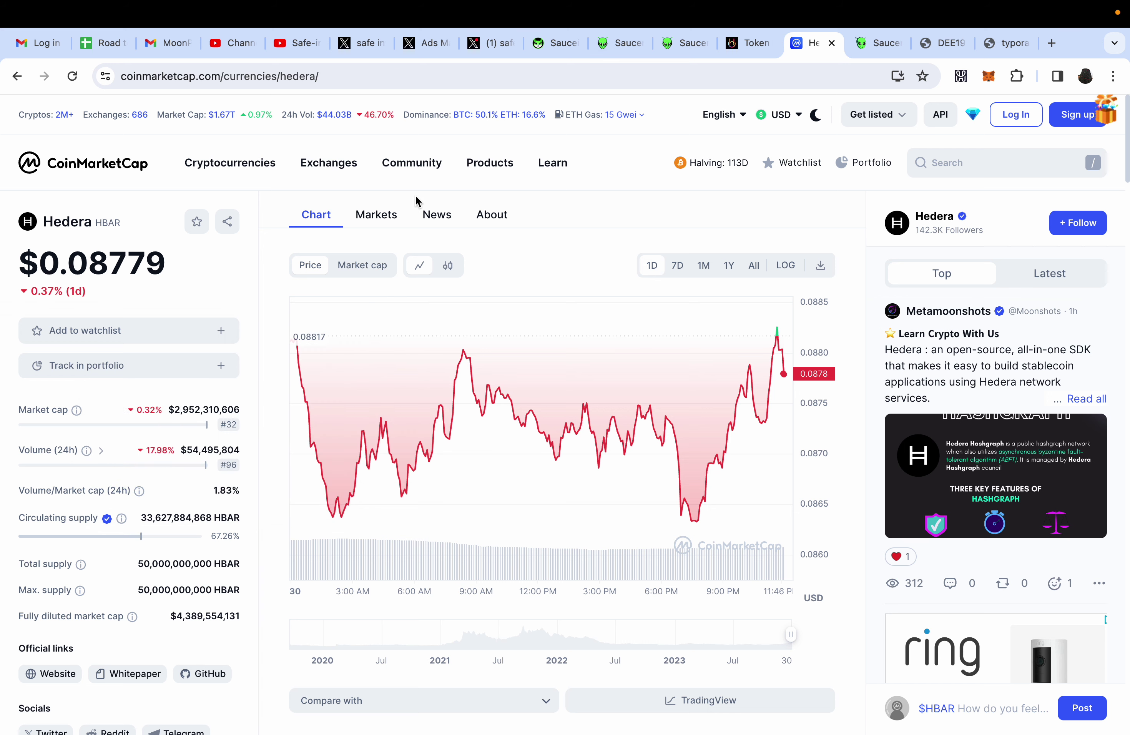
- Return to SaucerSwap's stats panel showing the $31,366,489 market cap and 1,922,169 trades
left_click(868, 43)
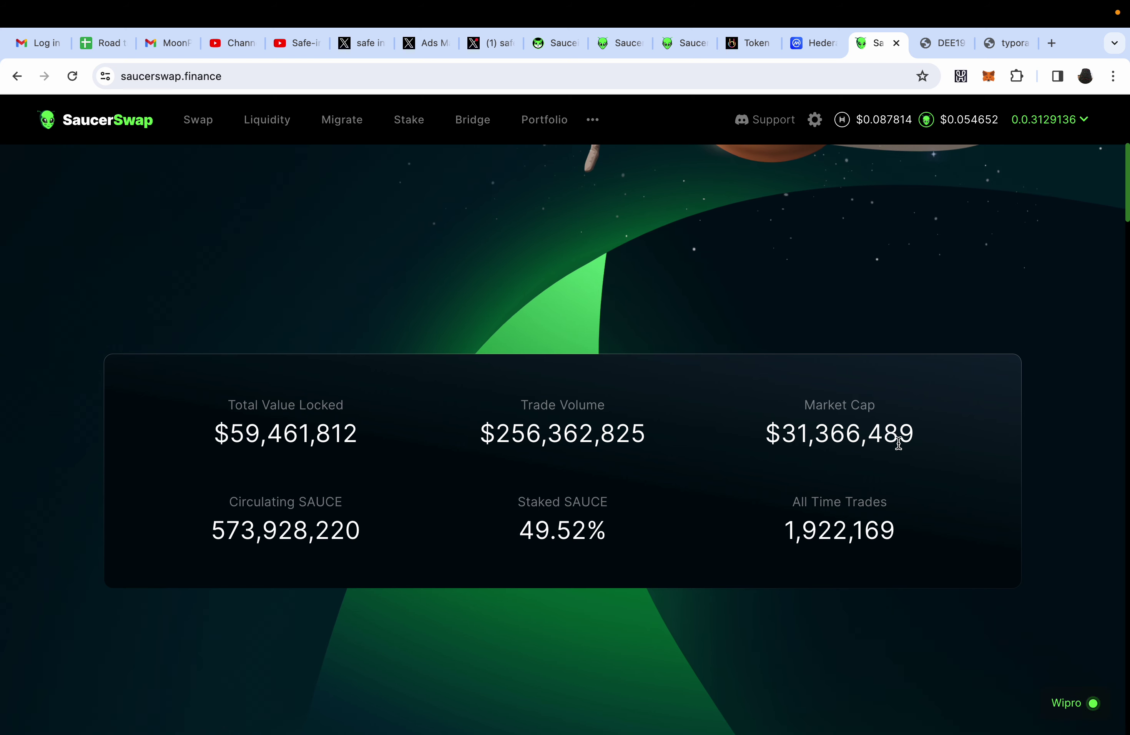
- Show Hedera's All-range price chart on CoinMarketCap, then return to the SaucerSwap stats page
left_click(793, 39)
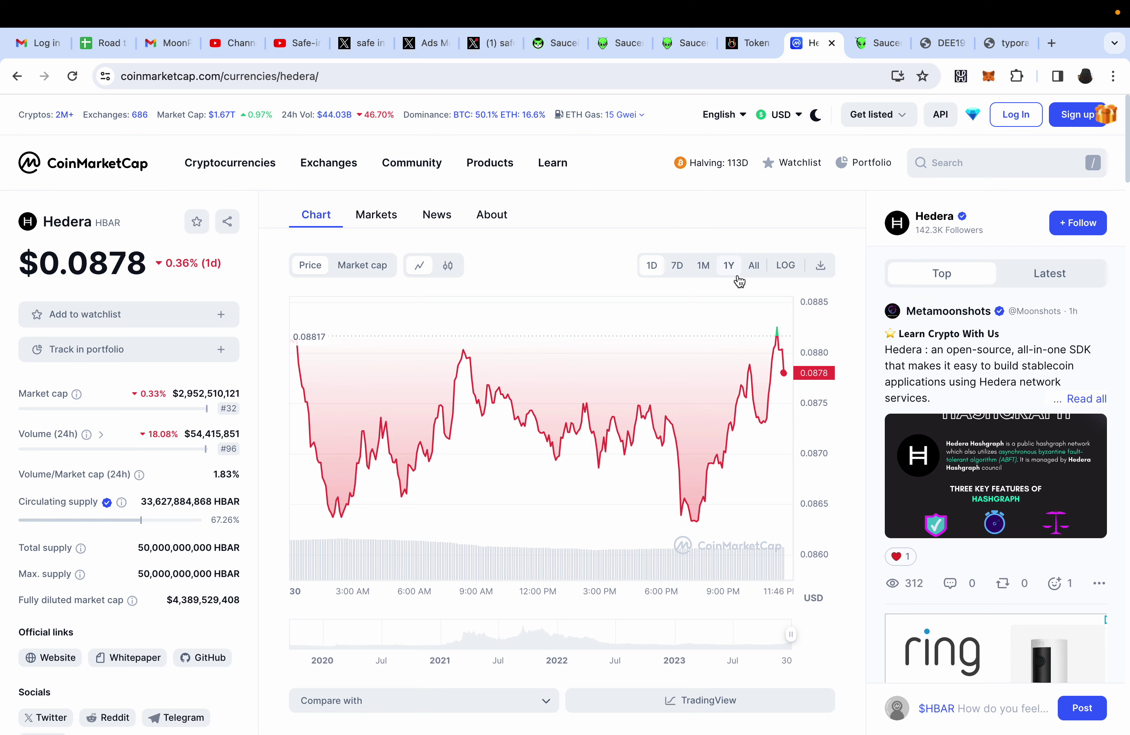
left_click(753, 265)
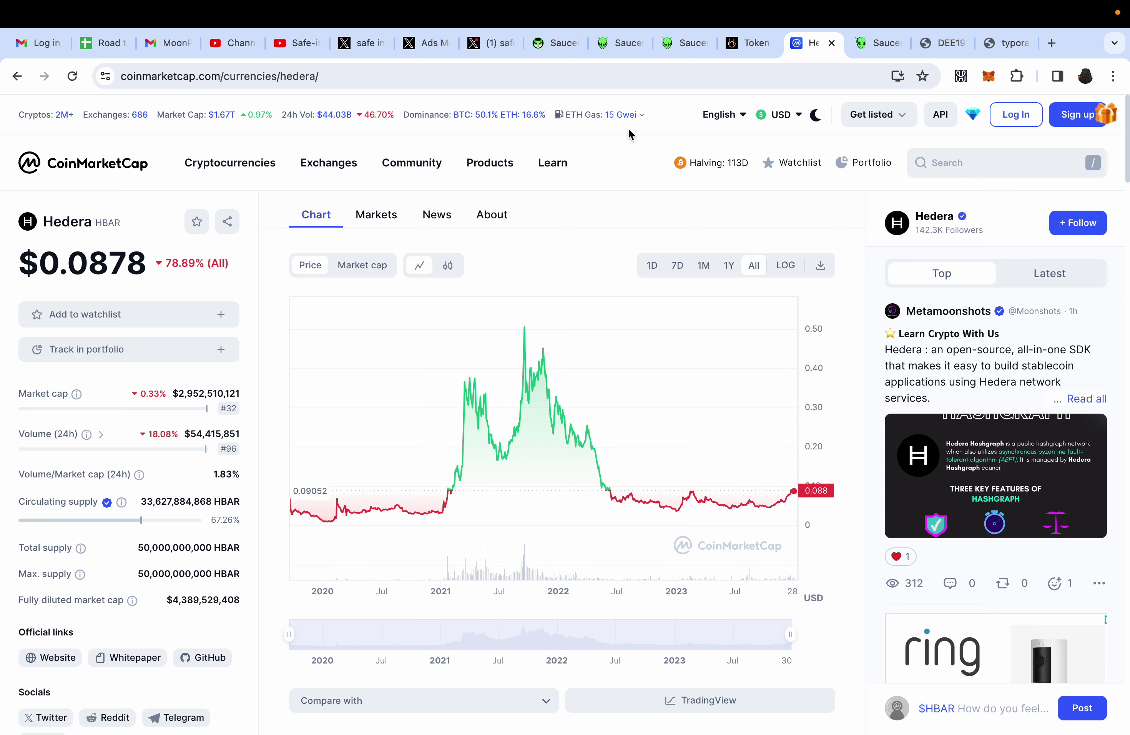
left_click(881, 42)
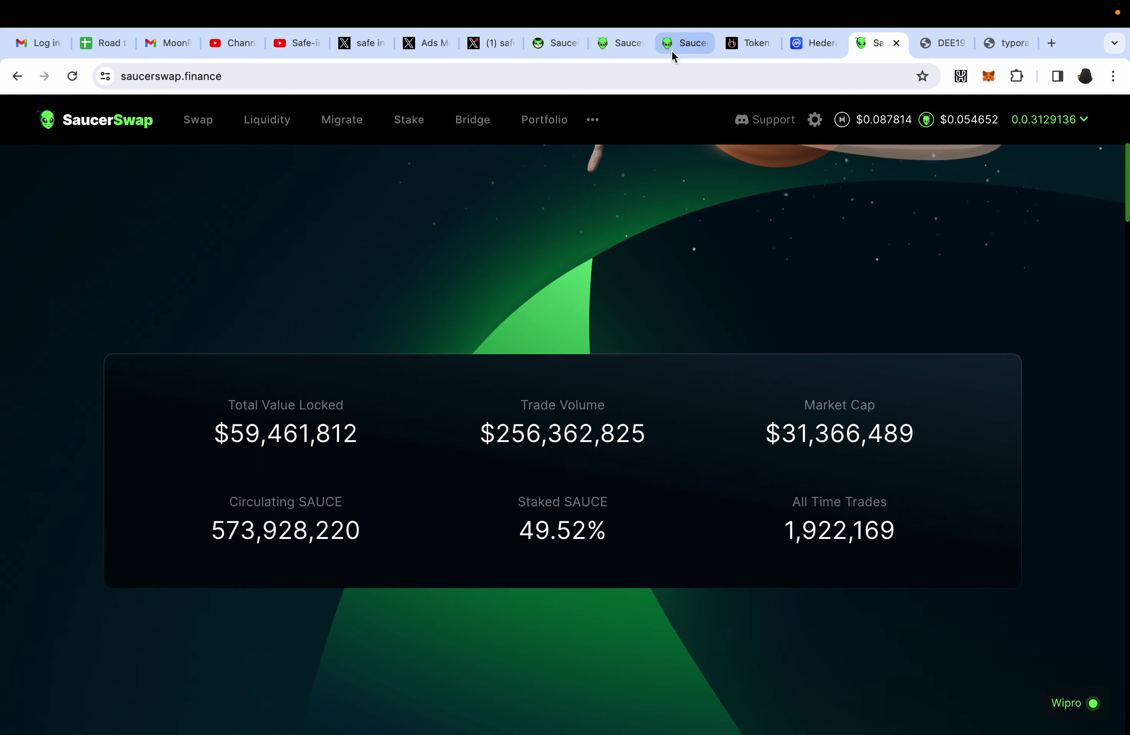
- Open the SAUCEINU token page at $0.0000187 and check its Top Pairs, led by SAUCE-SAUCEINU
left_click(610, 45)
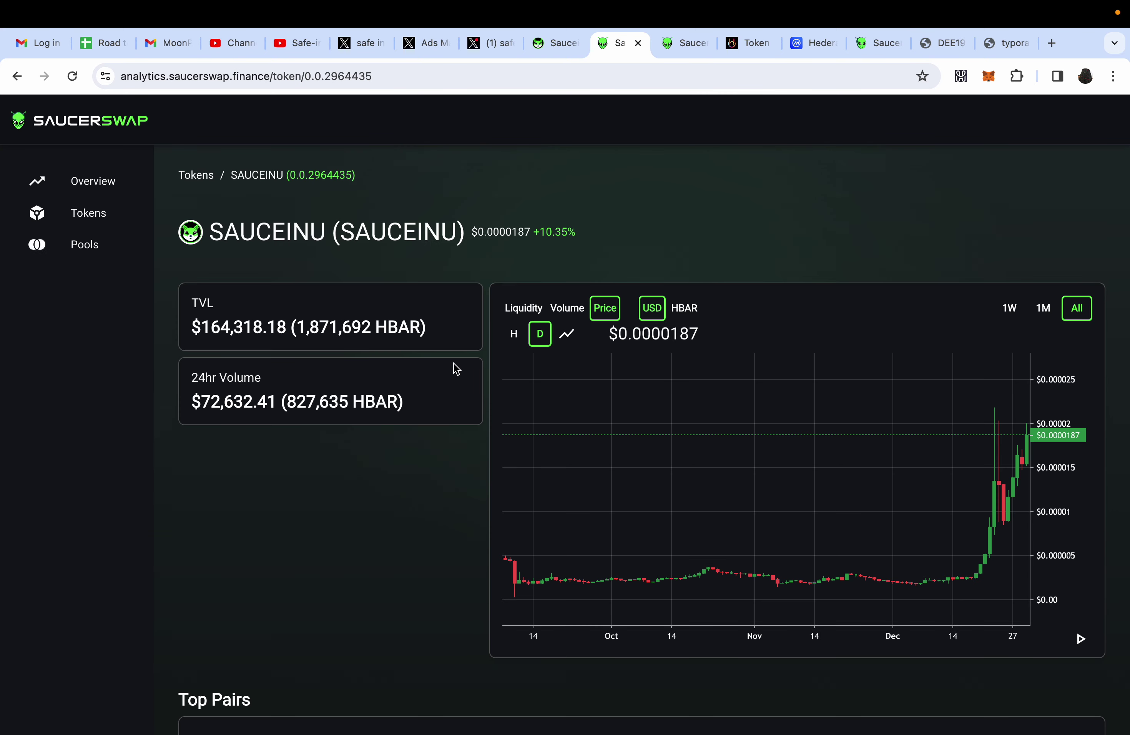
scroll(409, 563, "down", 5)
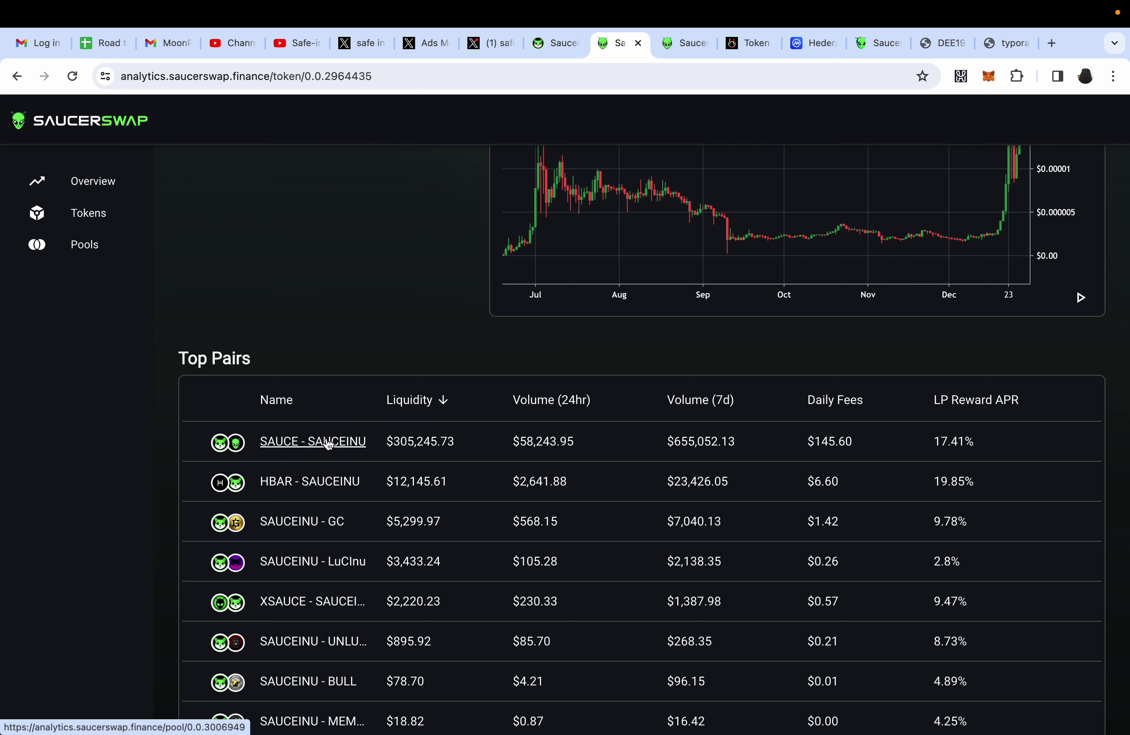
scroll(443, 396, "up", 5)
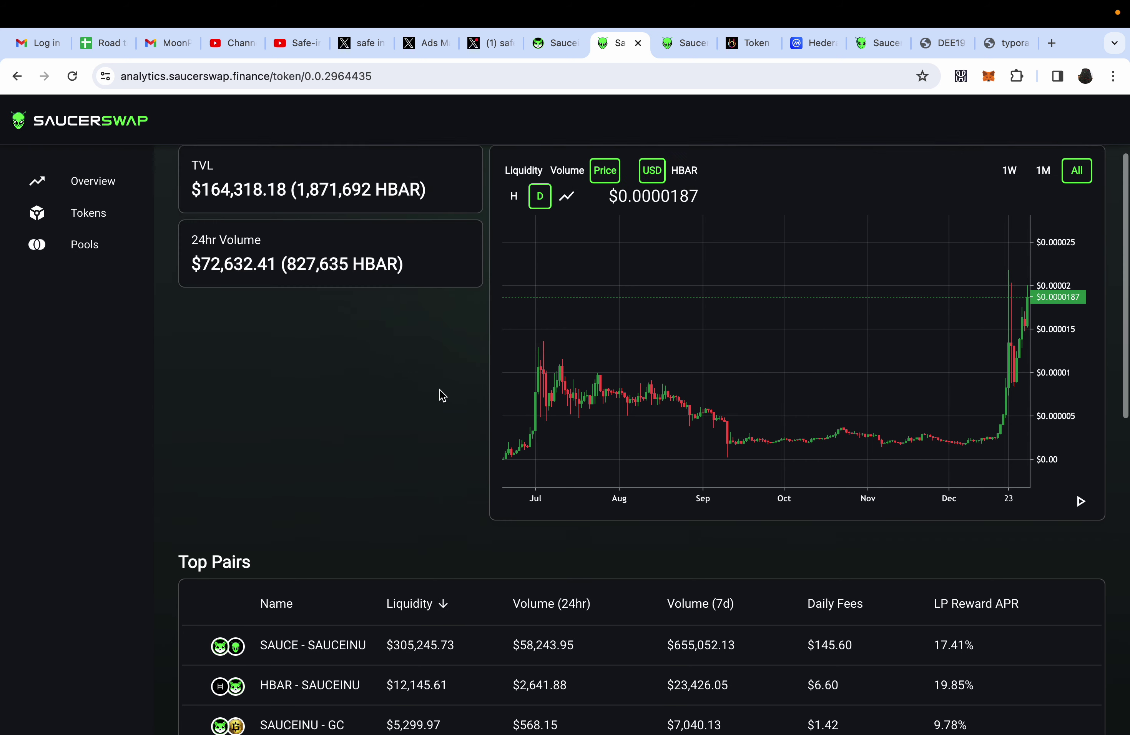
scroll(443, 397, "up", 3)
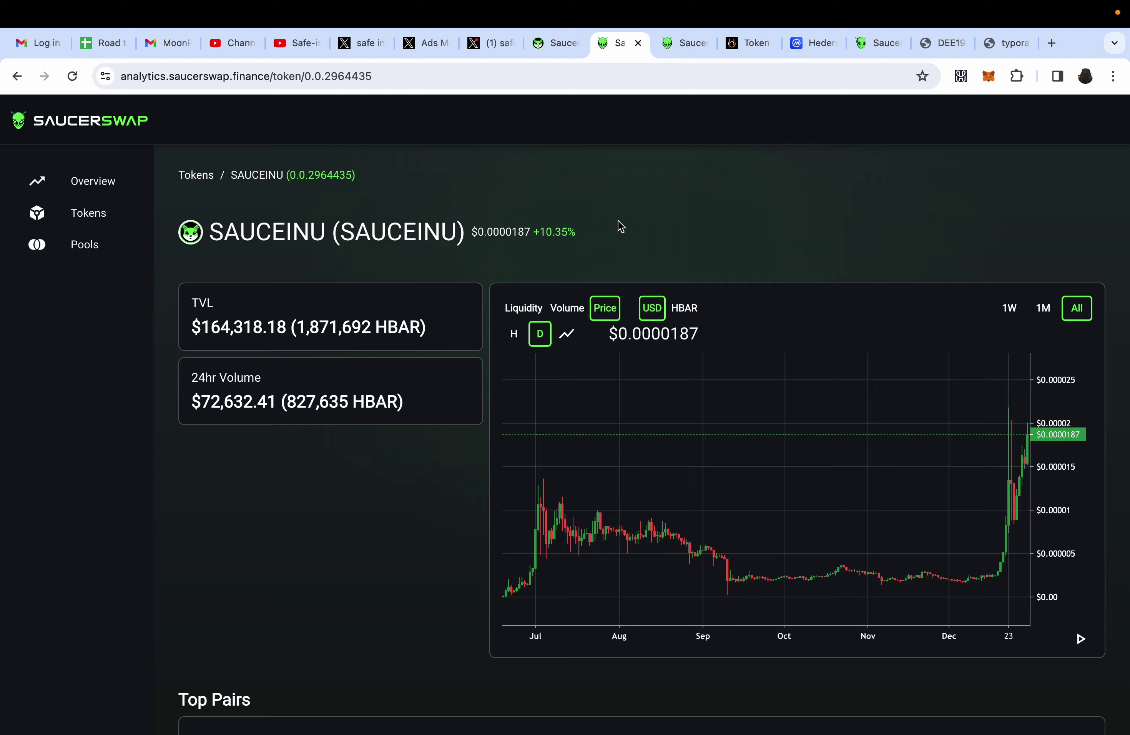
- In the Road to Millionaire sheet, enter 'hedera hbar' in B186 with price 0.09
left_click(102, 48)
scroll(379, 368, "down", 10)
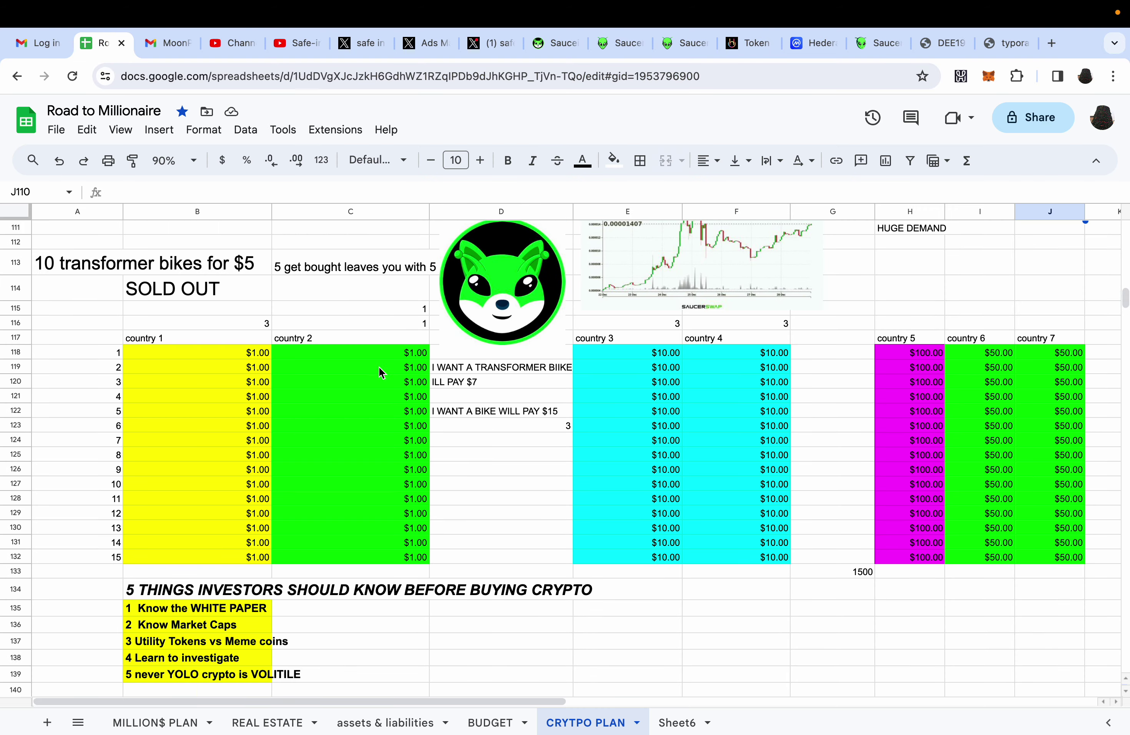
scroll(380, 368, "down", 20)
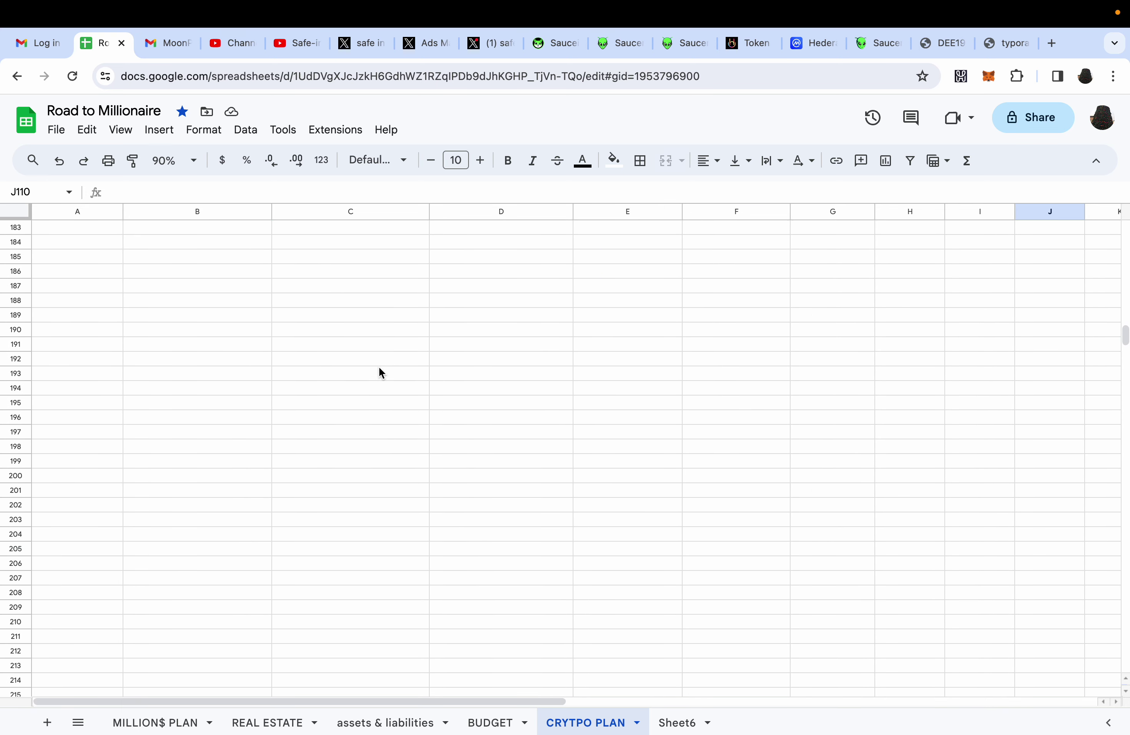
scroll(379, 367, "up", 1)
left_click(230, 306)
type("h")
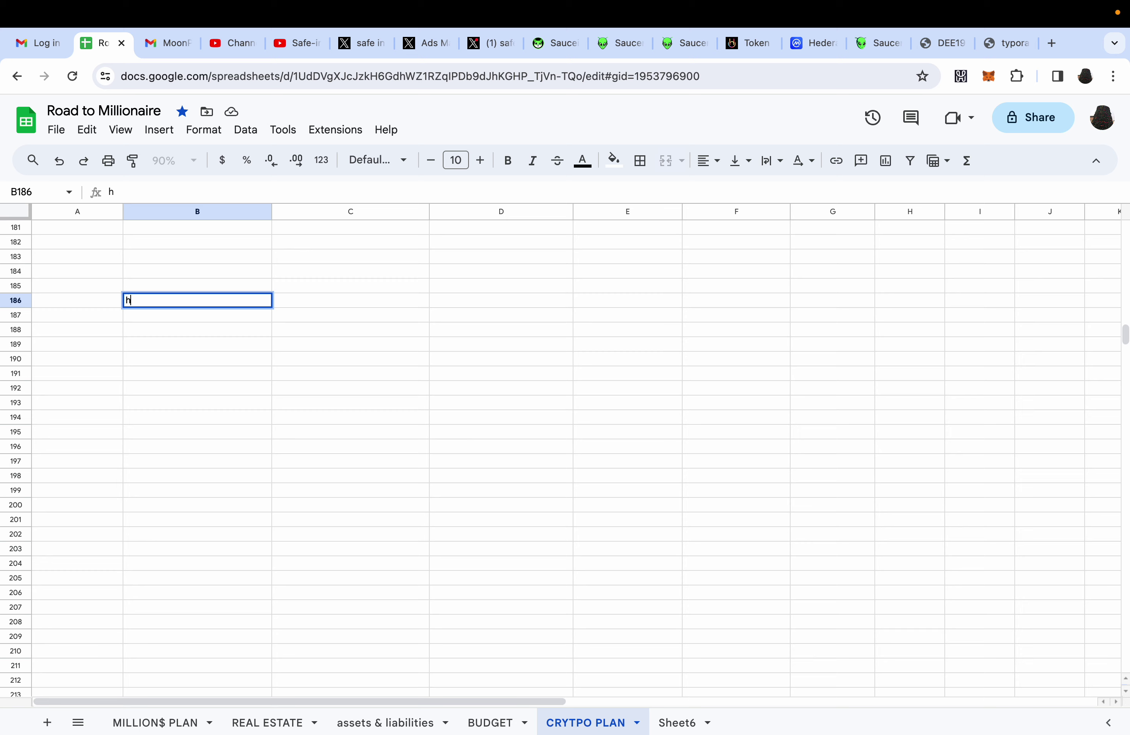
type("edera hbar")
key("Tab")
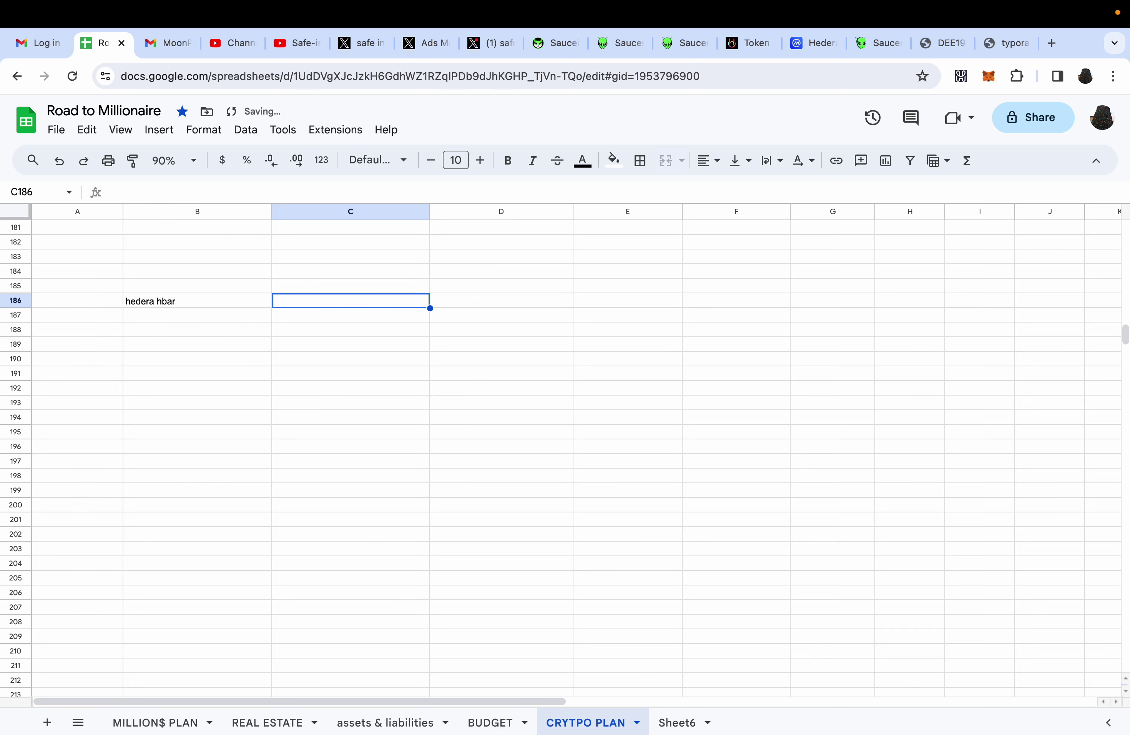
type("0.09")
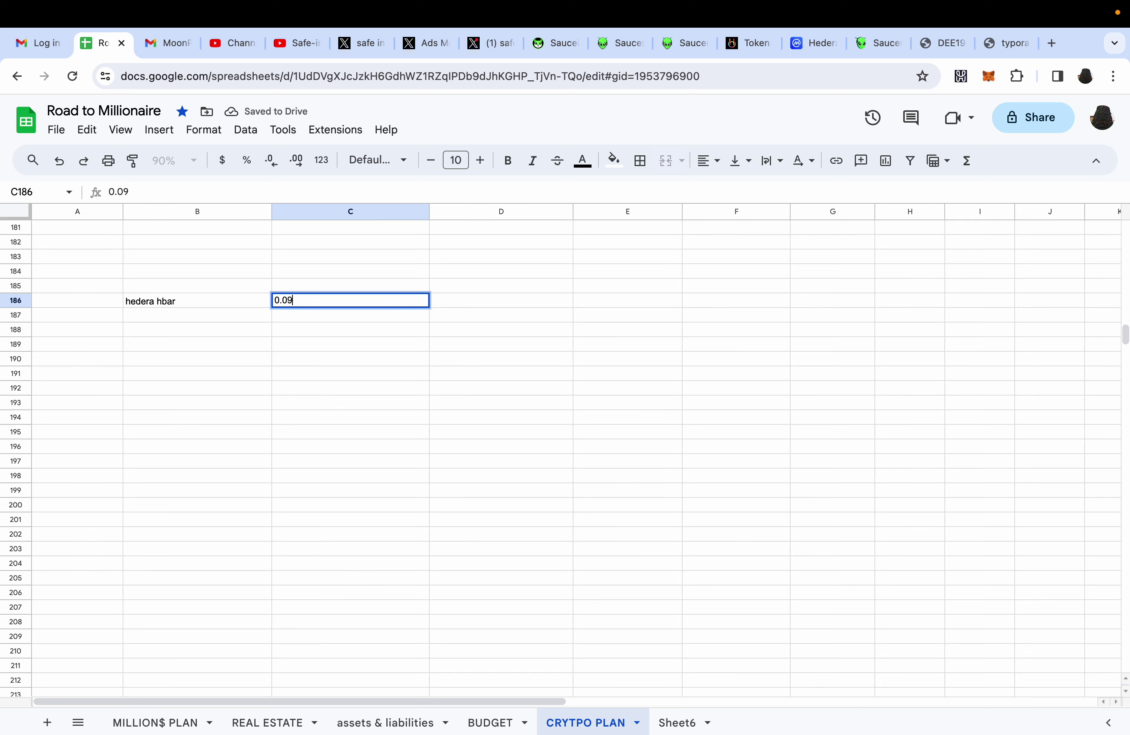
key("Return")
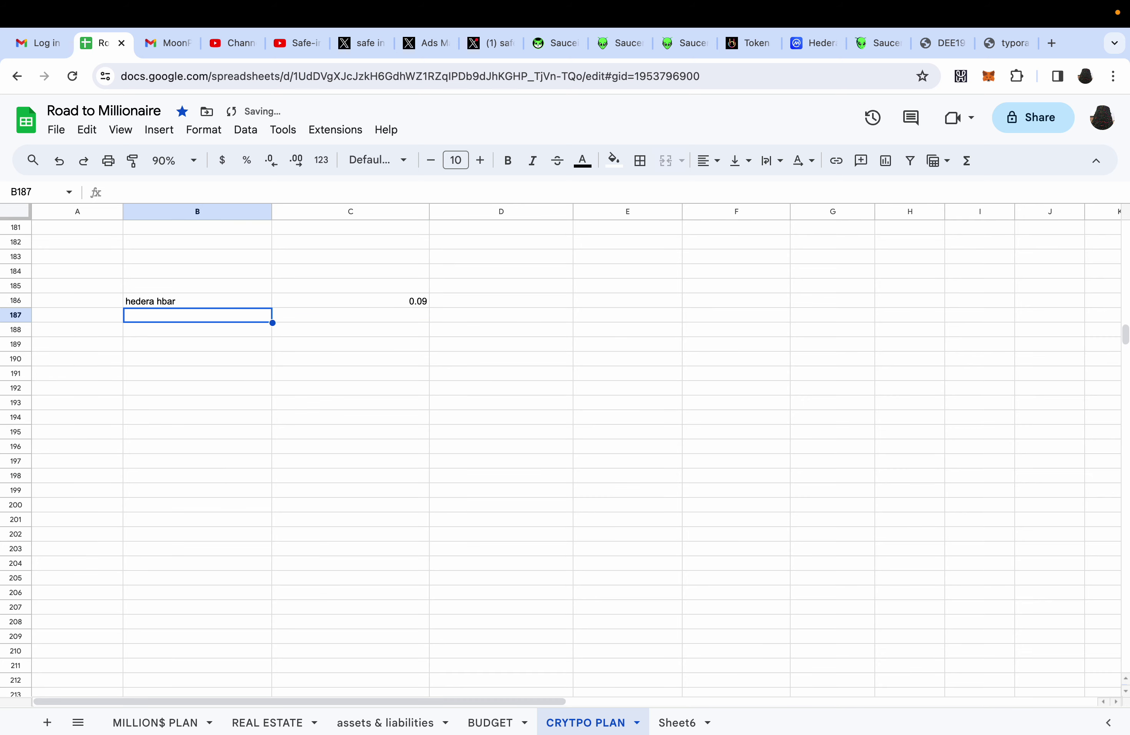
- Add 'sauce' at 0.05 and 'sauceinu' at 0.00002 in the next two rows
type("sauce")
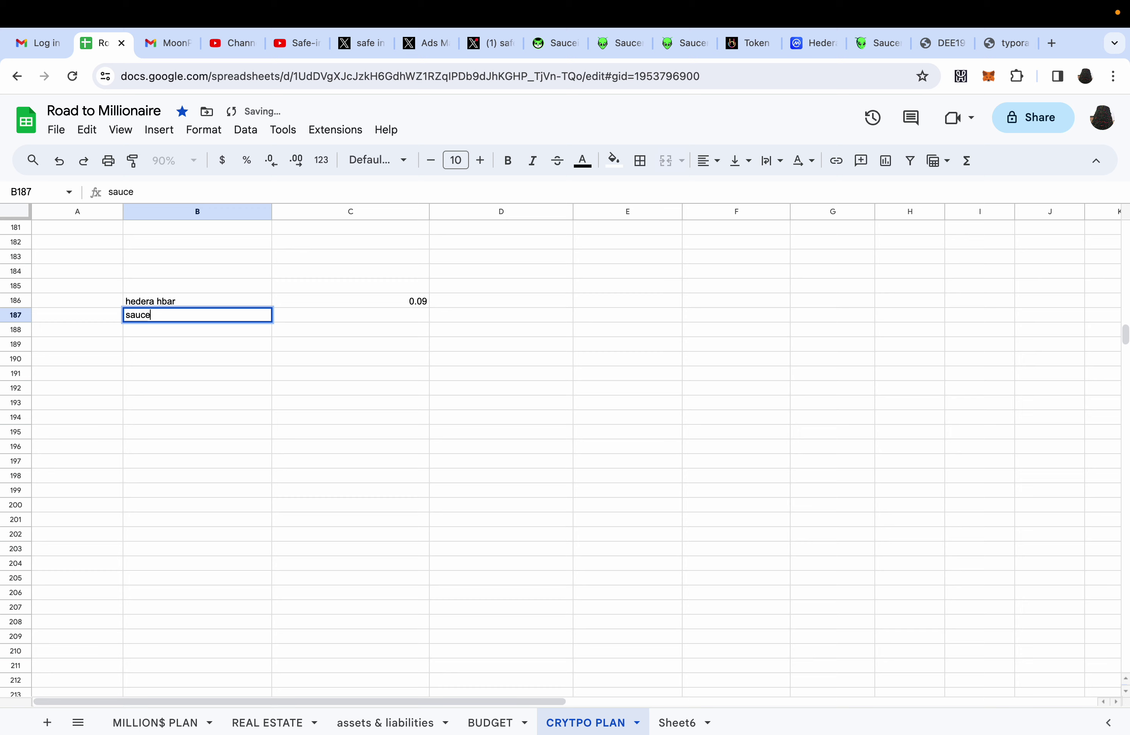
key("Tab")
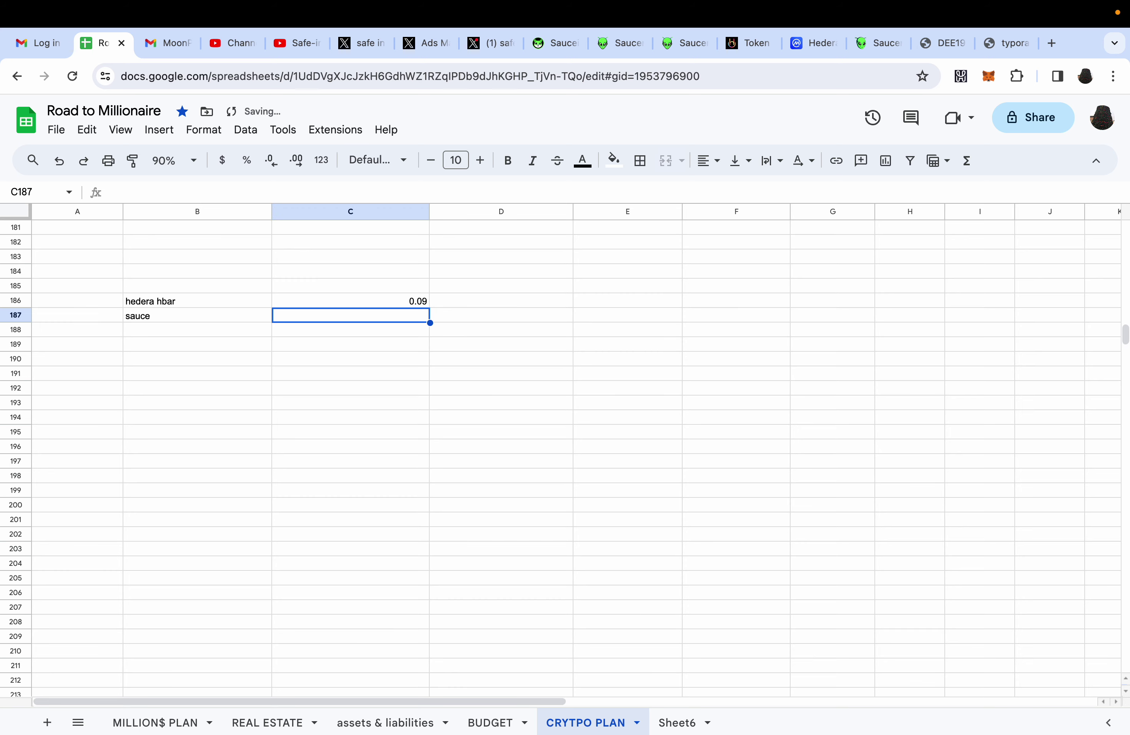
type("0")
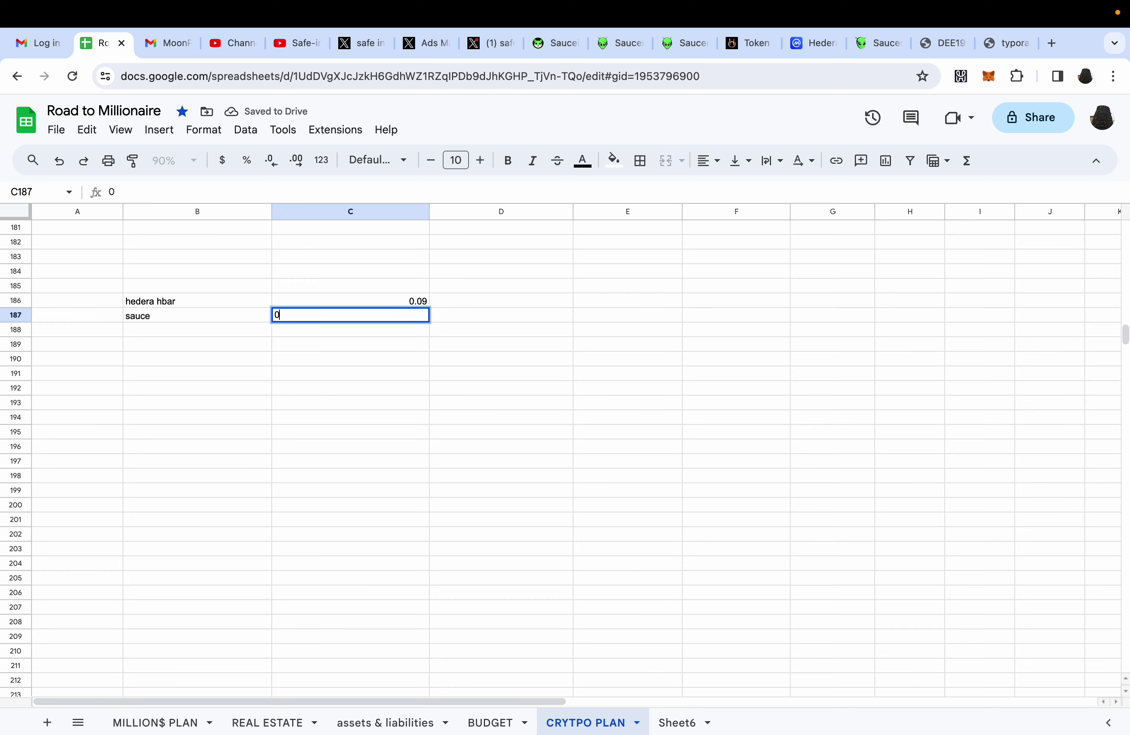
type(".05")
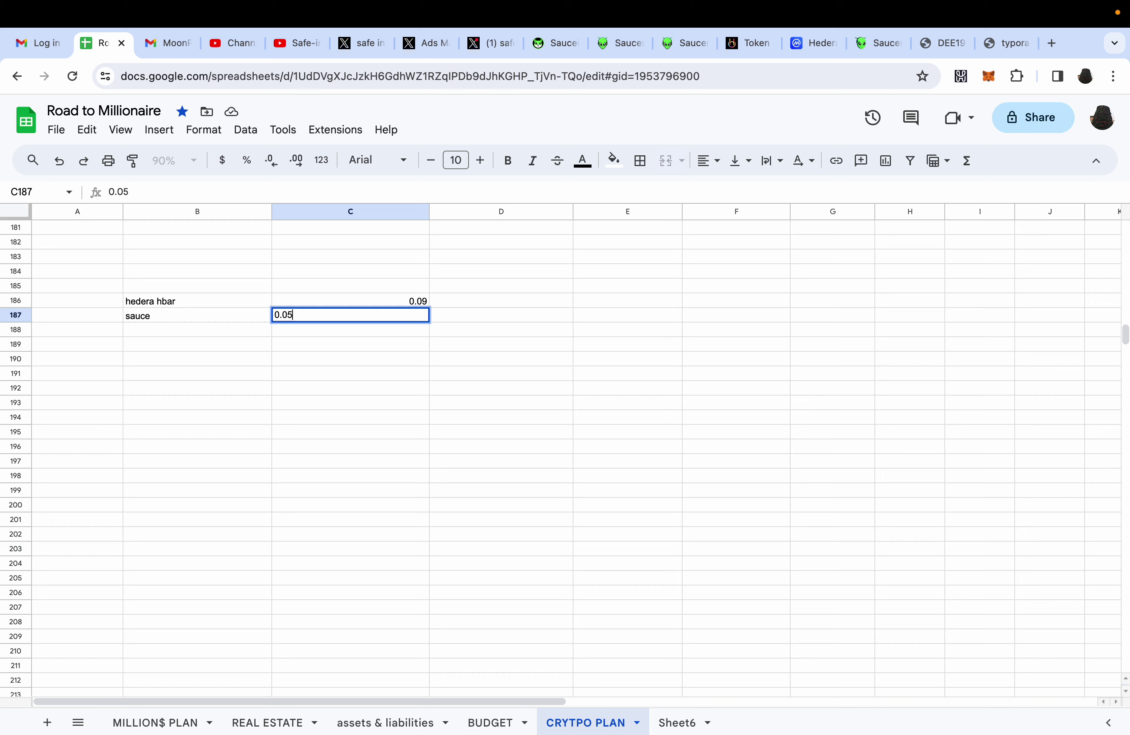
key("Return")
type("sauceinu")
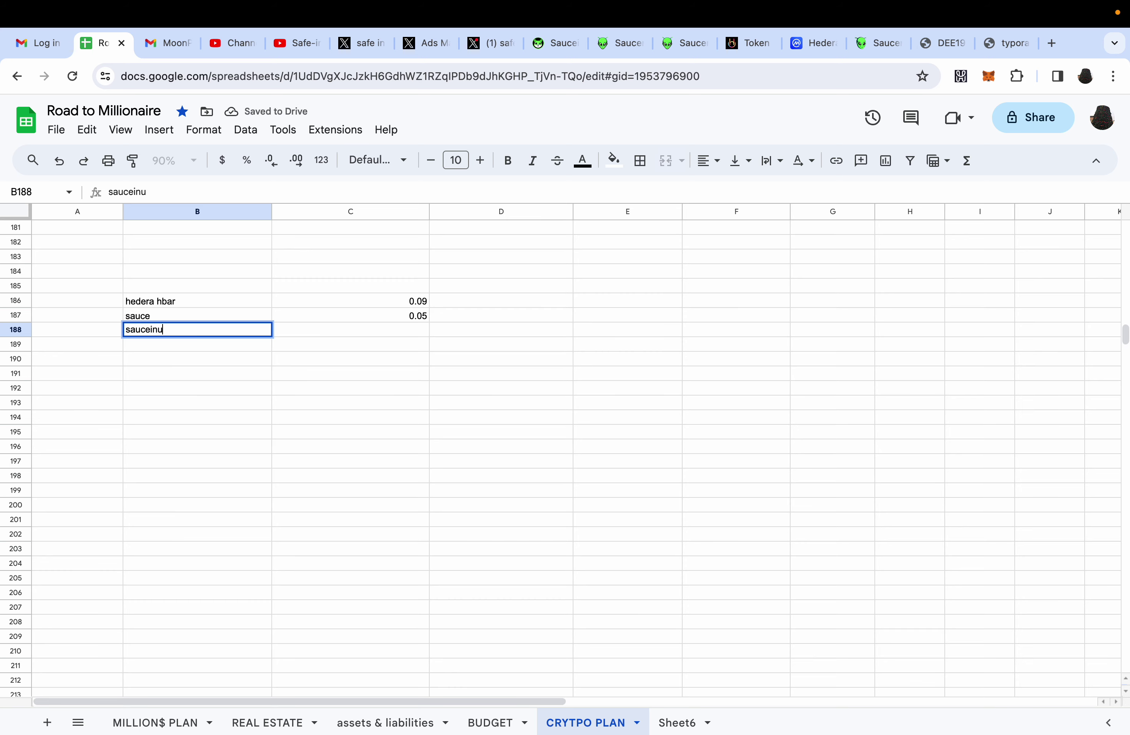
key("Tab")
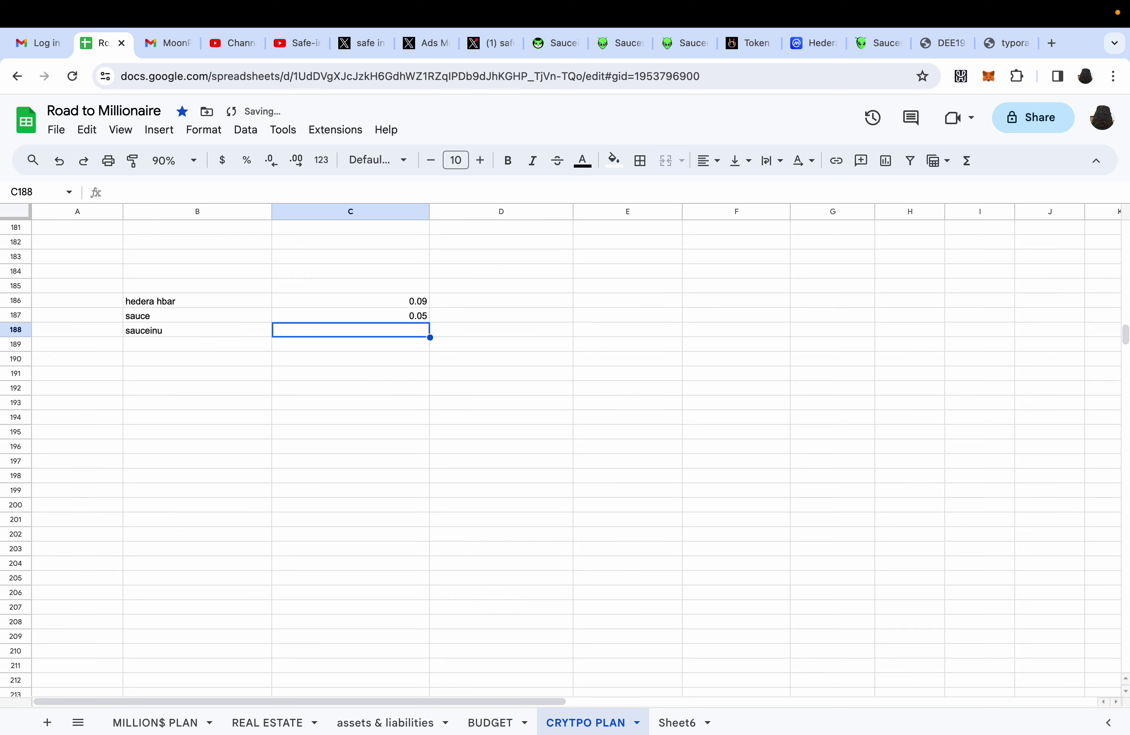
type("0.0000")
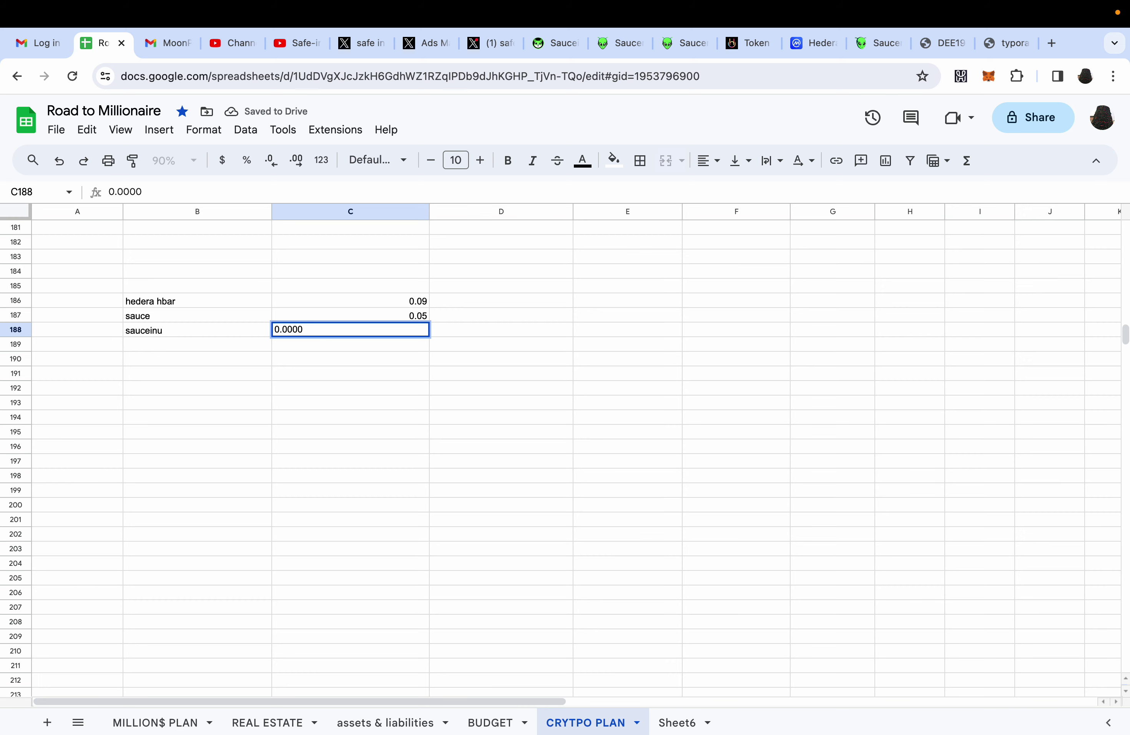
type("2")
key("Tab")
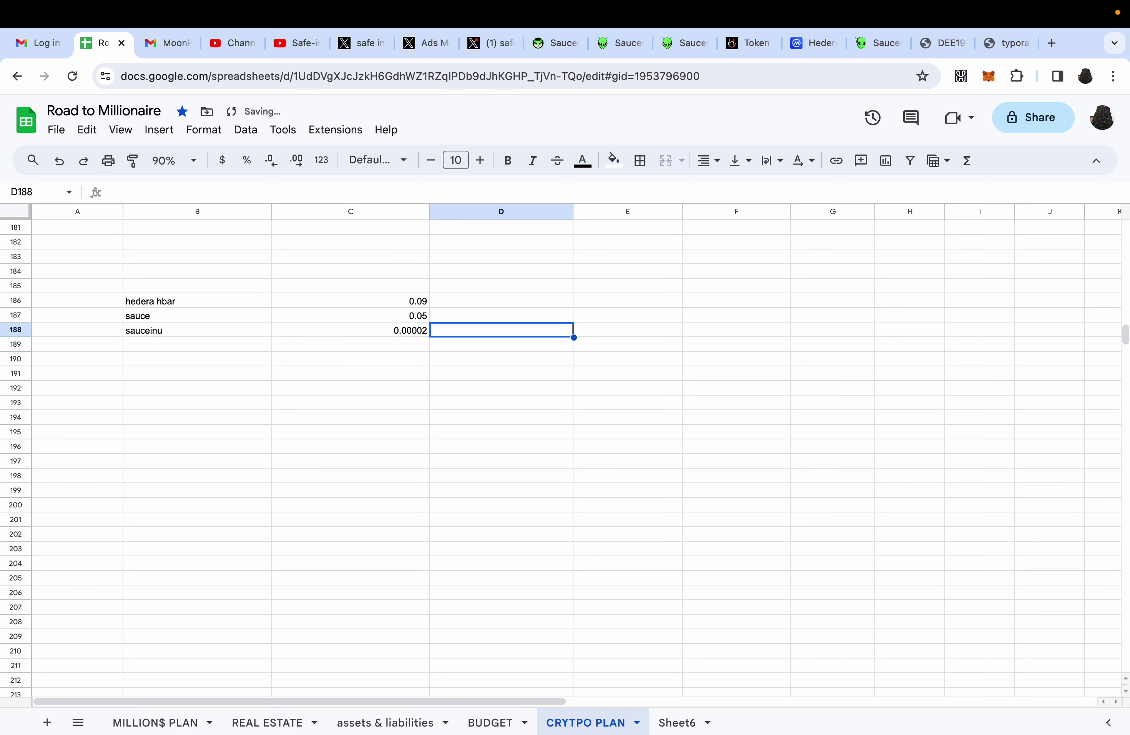
- Enter '$1 is 11x' in D186 and '$1 sauce is 20x' in D187
left_click(501, 300)
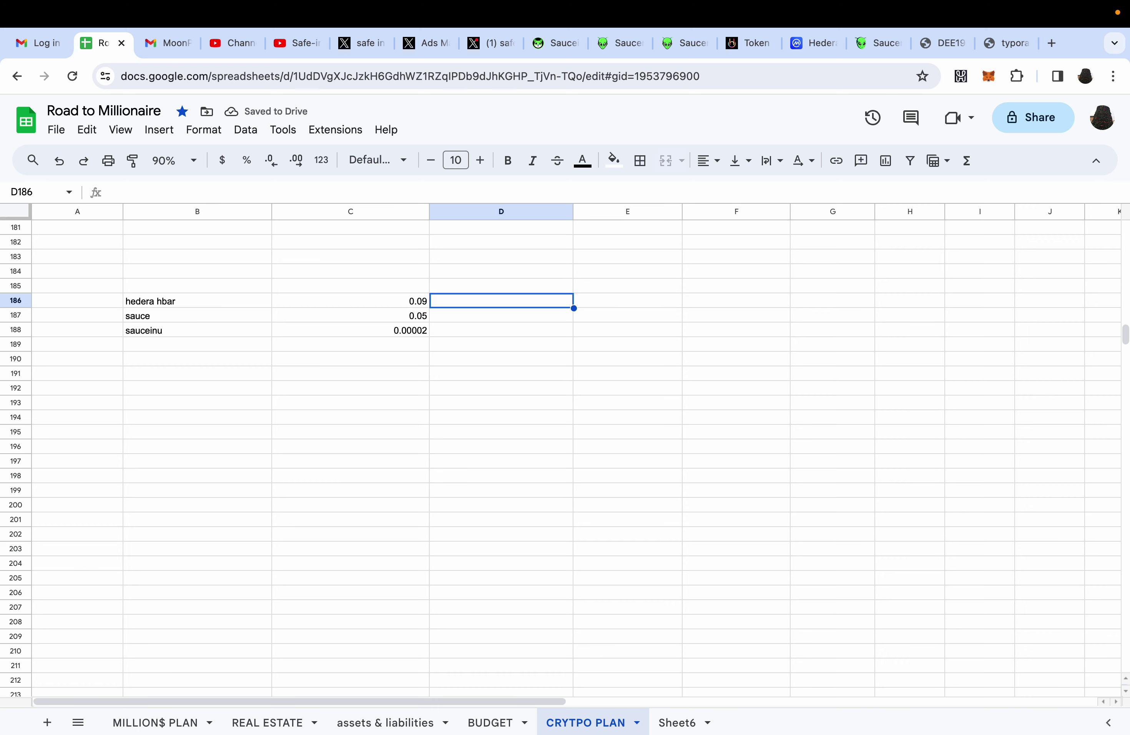
left_click(502, 286)
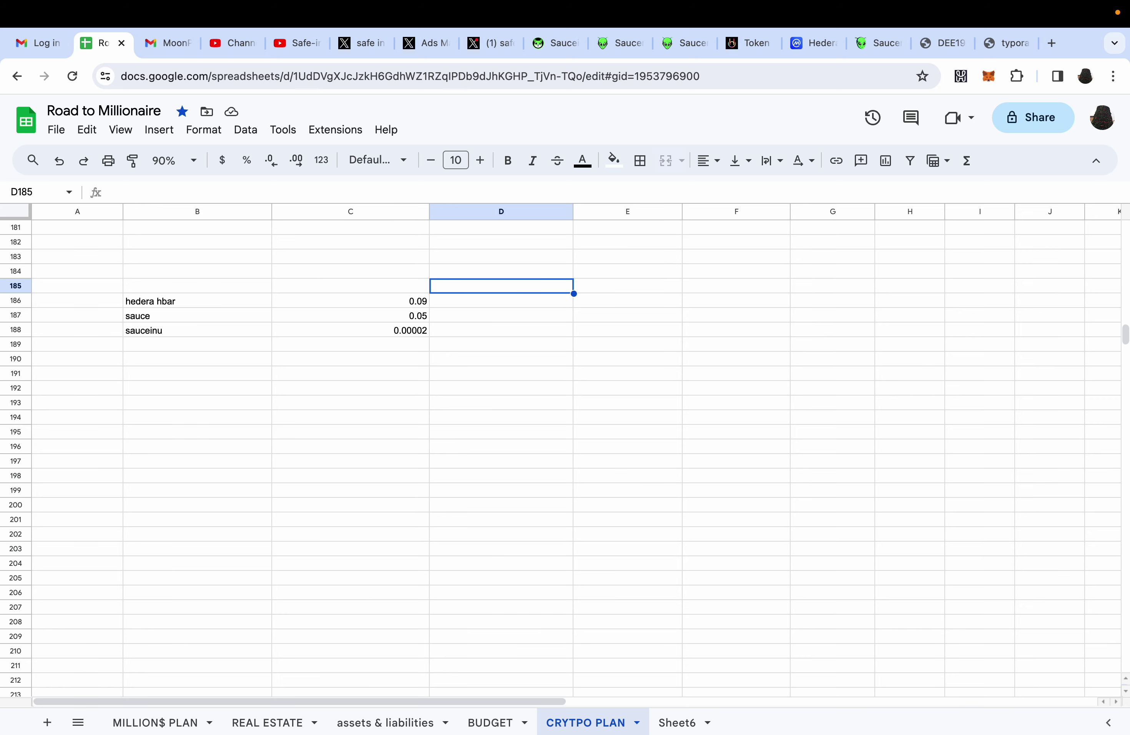
left_click(502, 301)
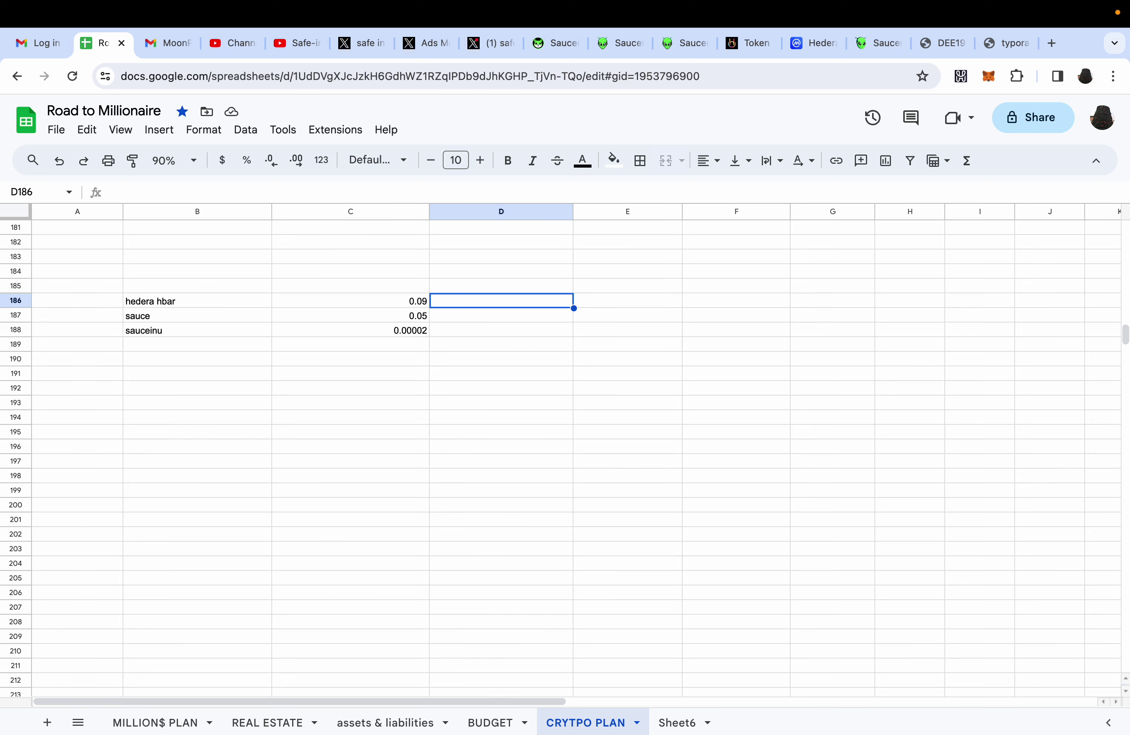
type("$1")
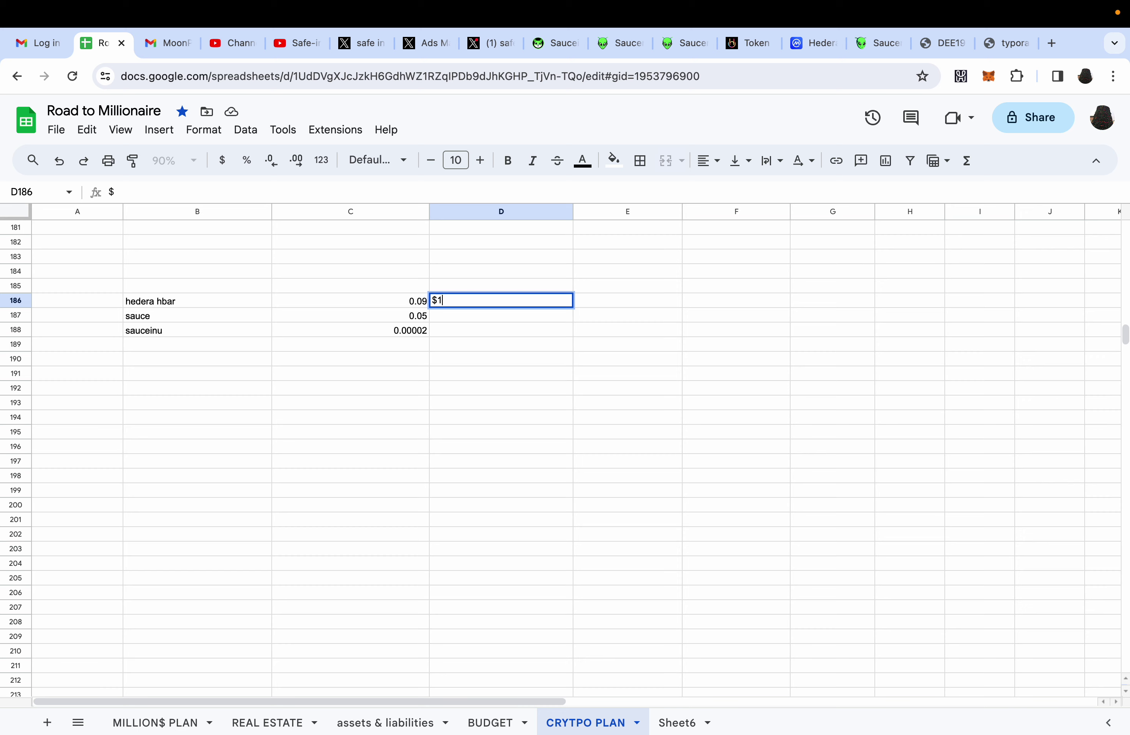
type(" is 11x")
key("Return")
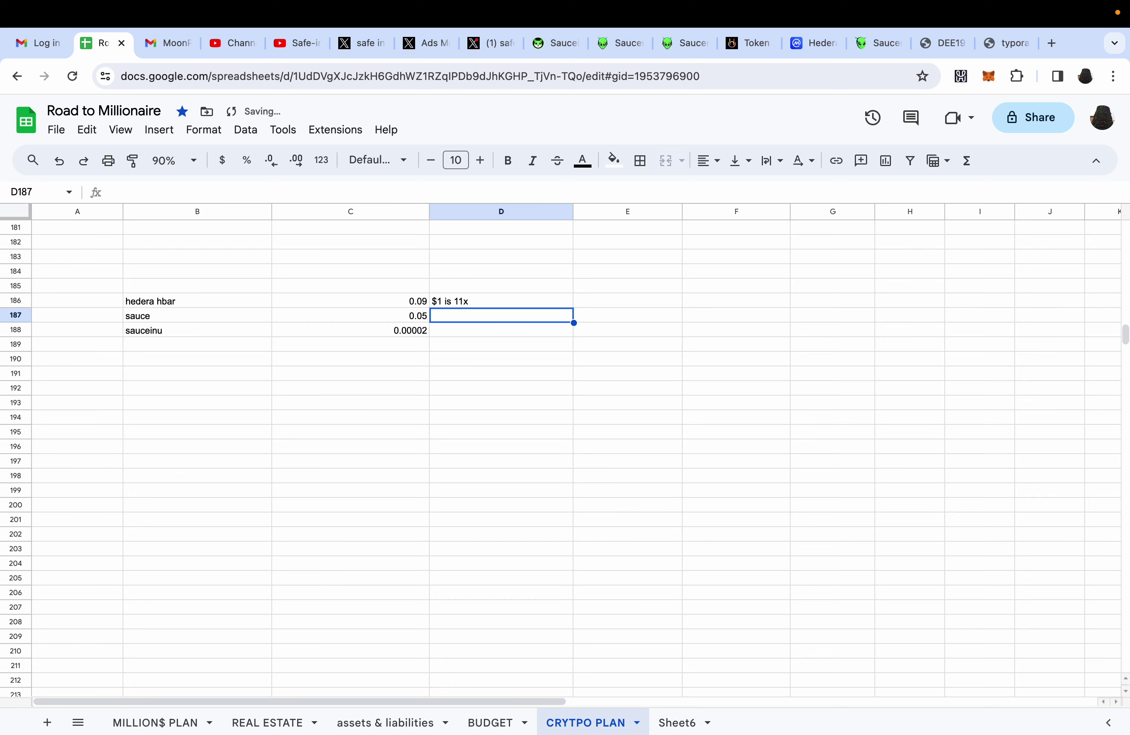
type("$1")
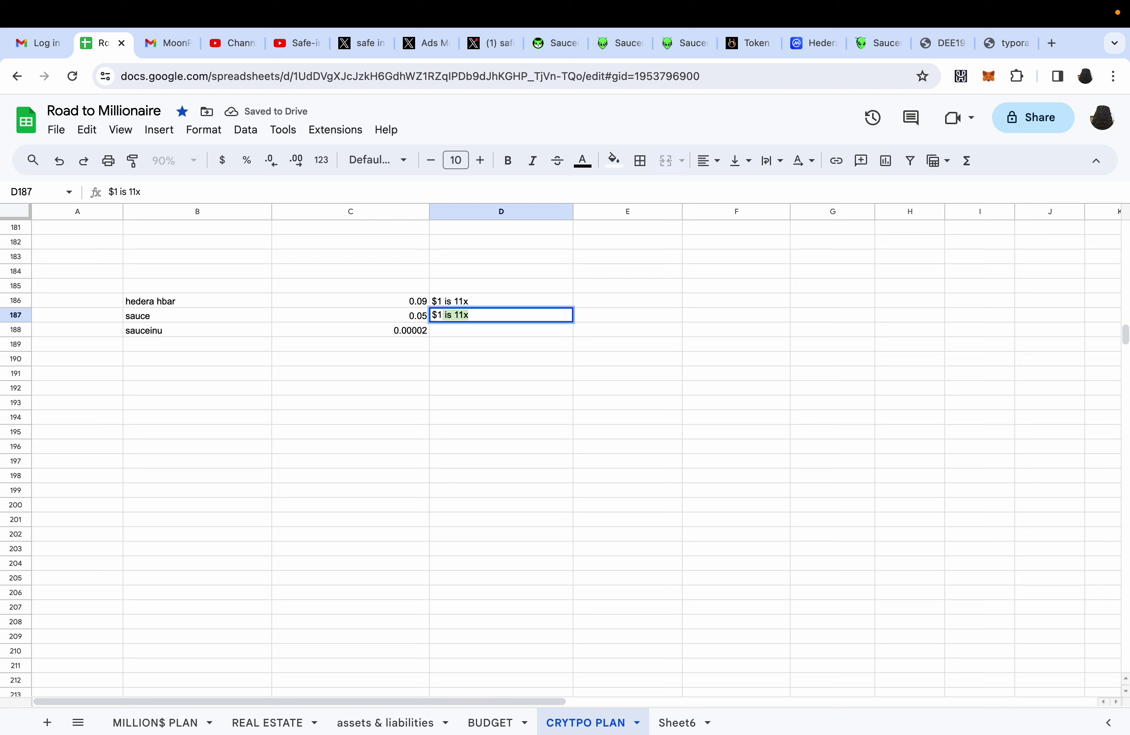
type(" sauce is ")
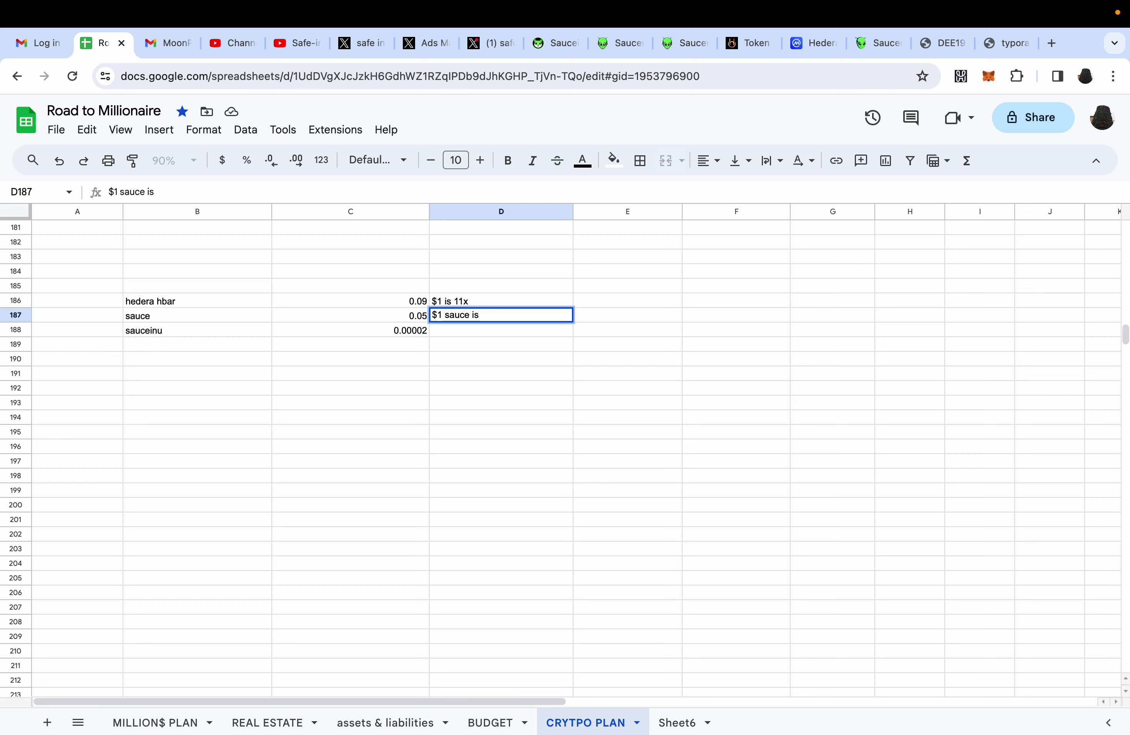
type("20x")
key("Return")
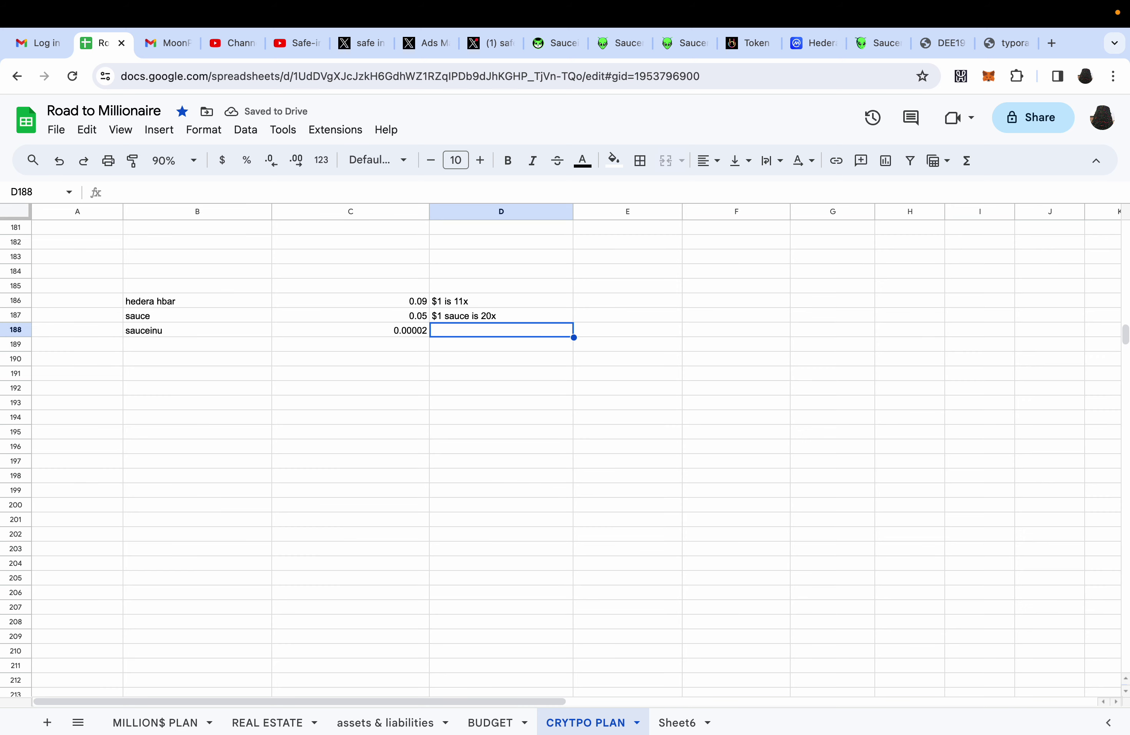
- Enter '50x' in D188 beside sauceinu and recheck the D187 note
type("$")
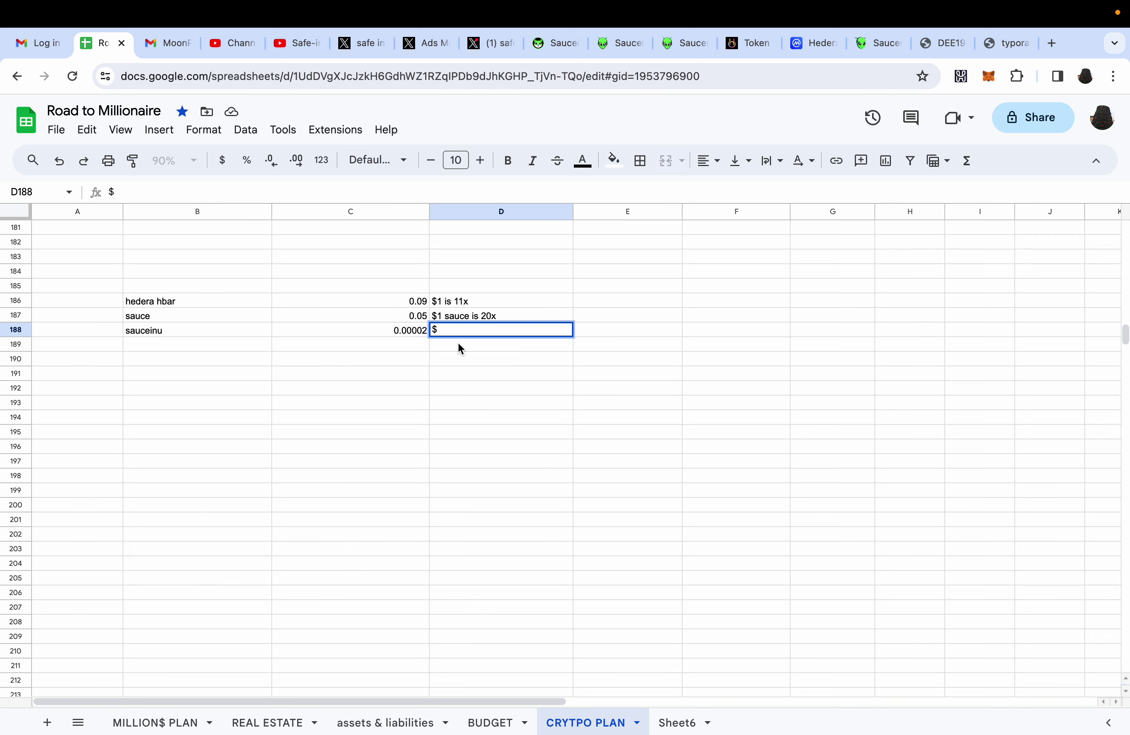
left_click(486, 317)
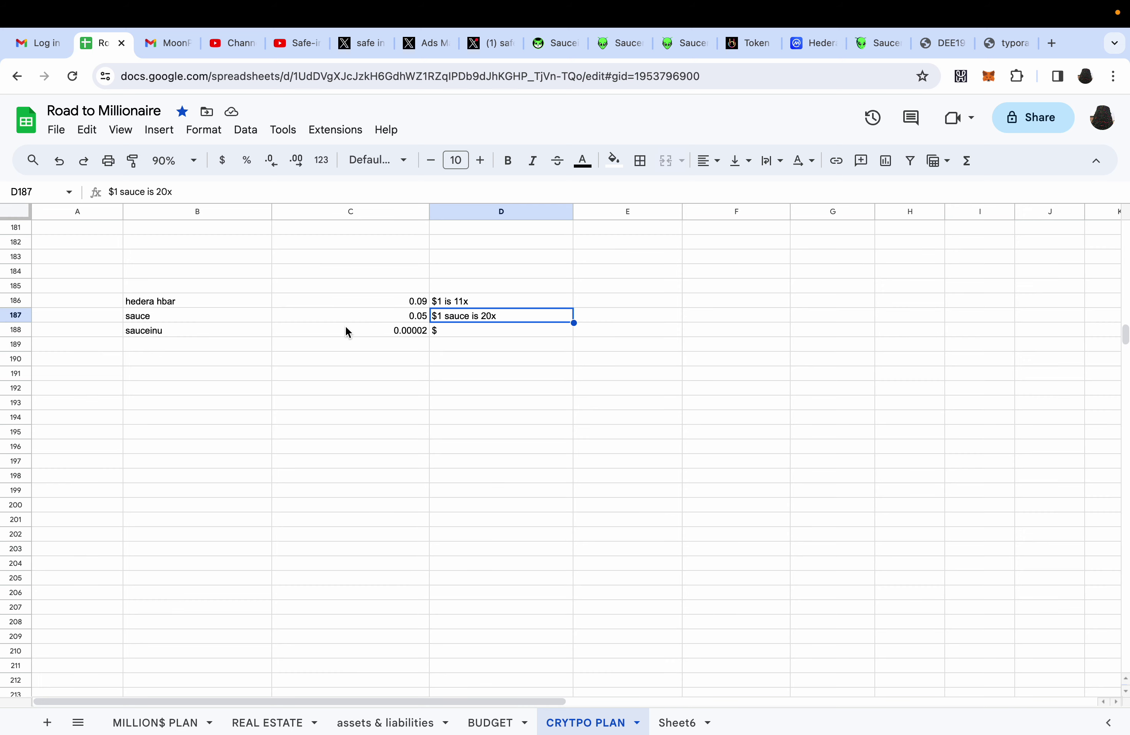
left_click(457, 332)
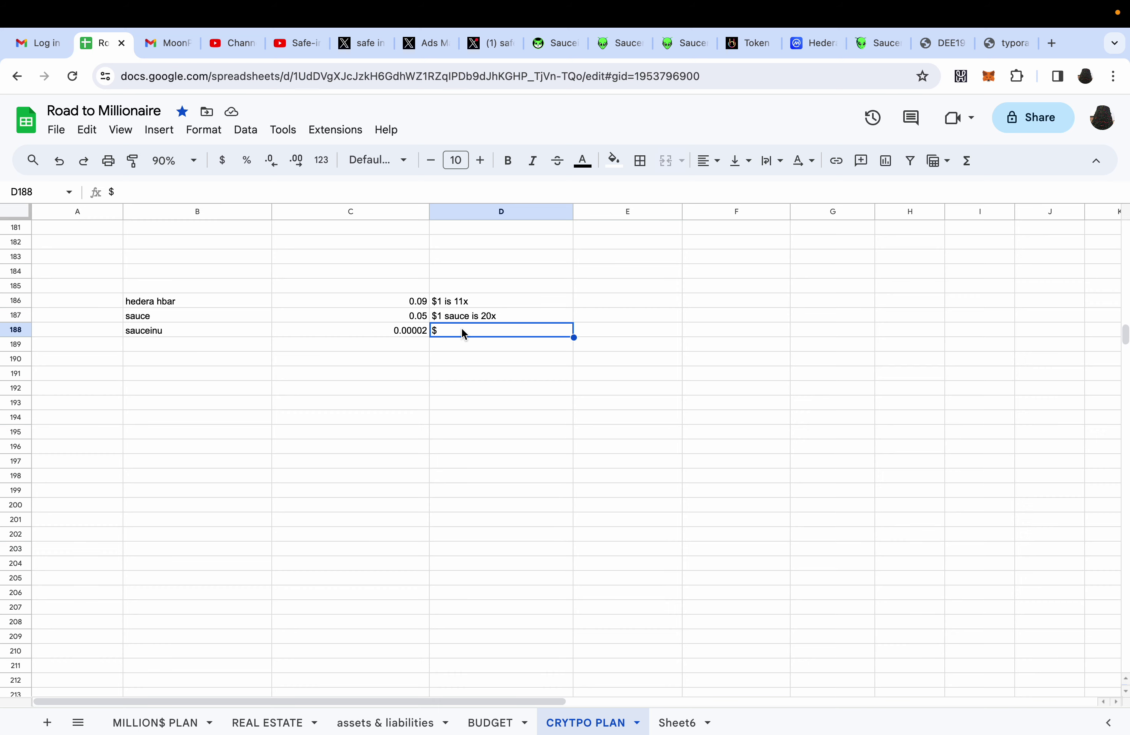
type("50x")
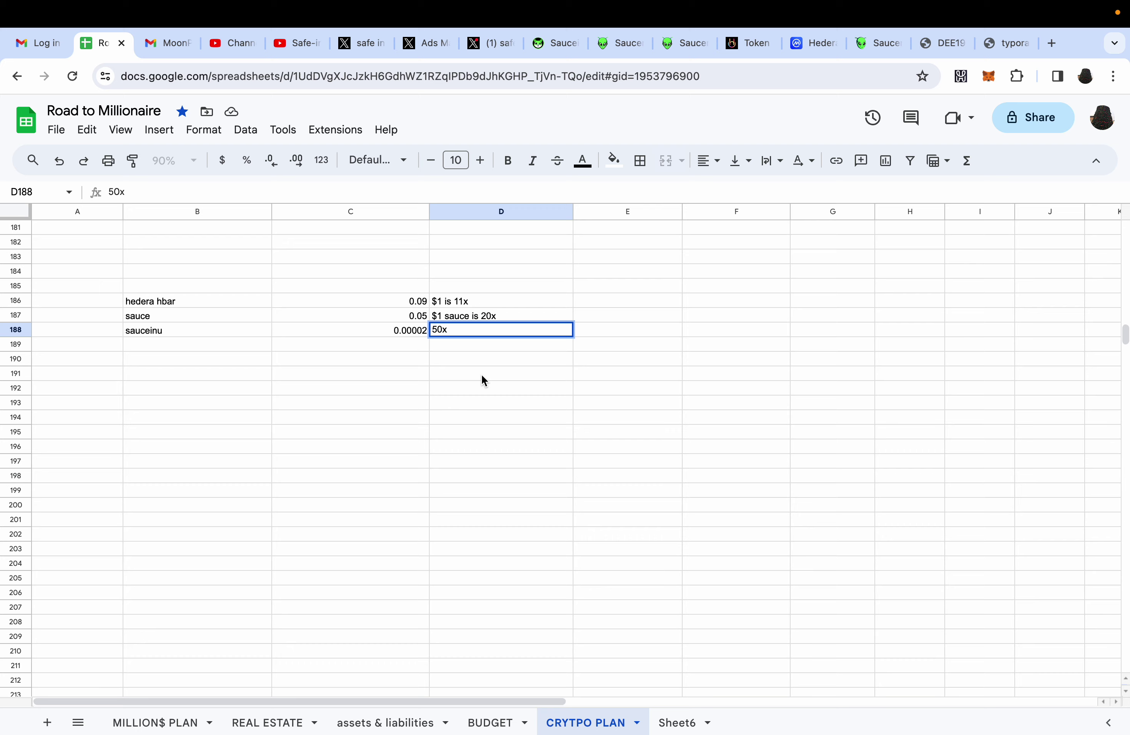
left_click(484, 382)
left_click(493, 316)
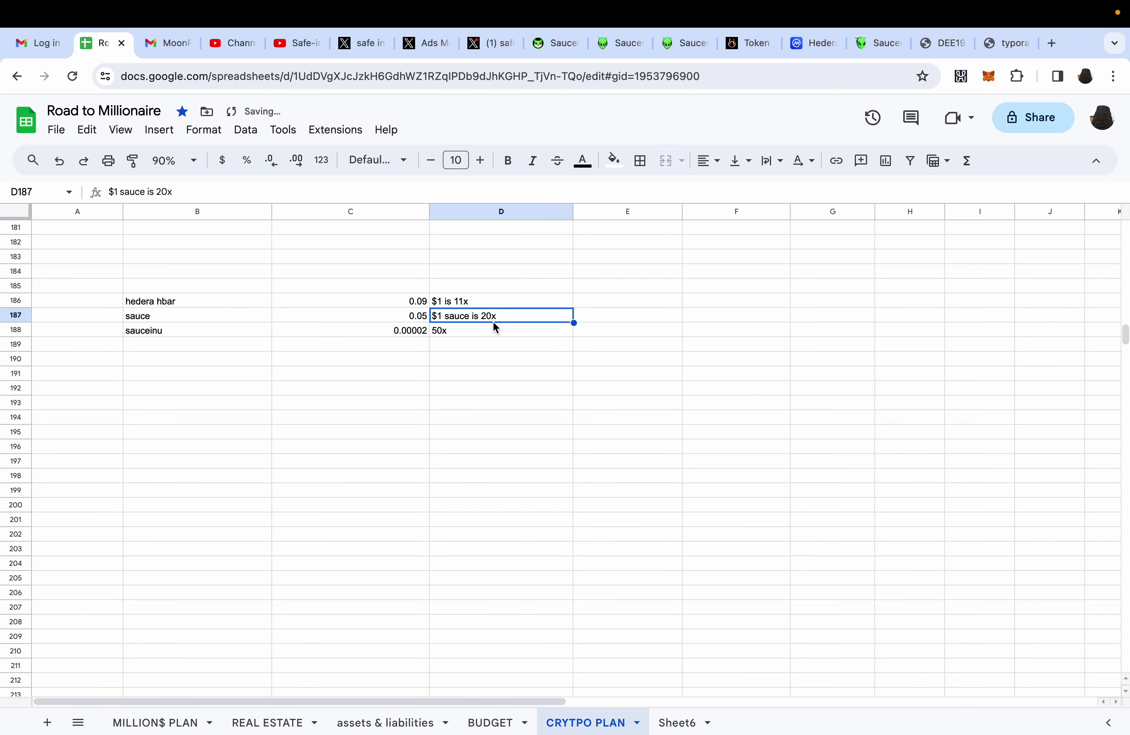
- View the SAUCEINU what-if thumbnail, then the HashChads SAUCEINU chart at 0.00001911
left_click(990, 44)
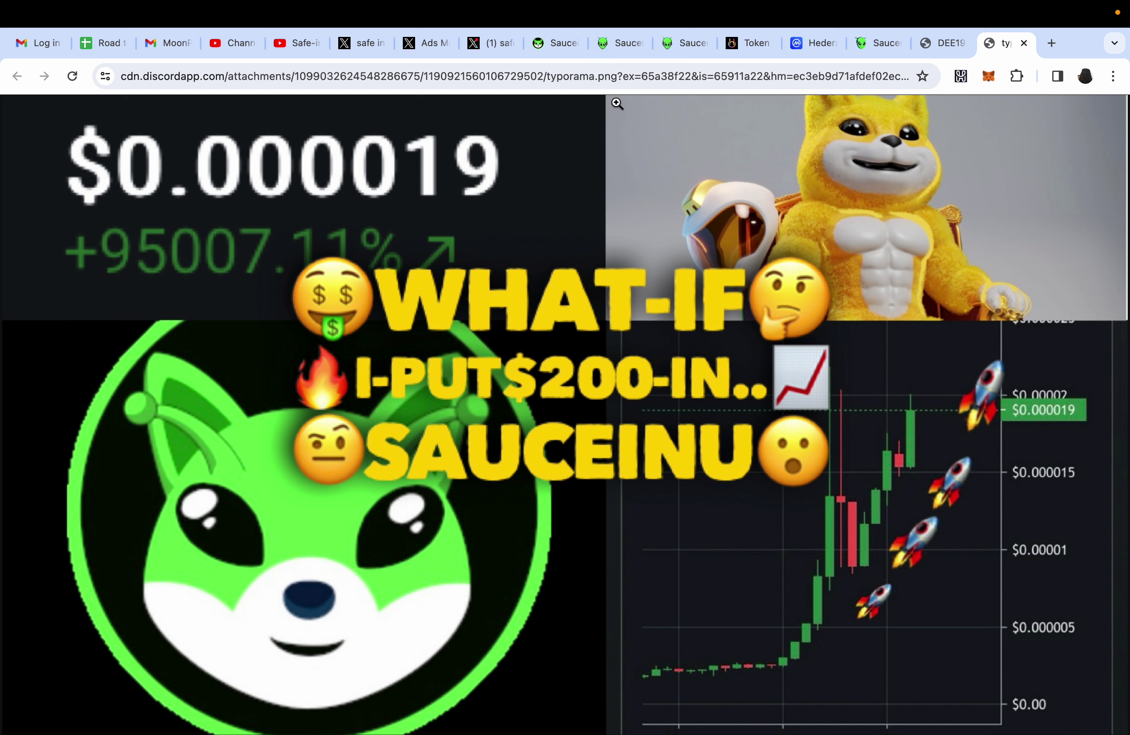
left_click(744, 51)
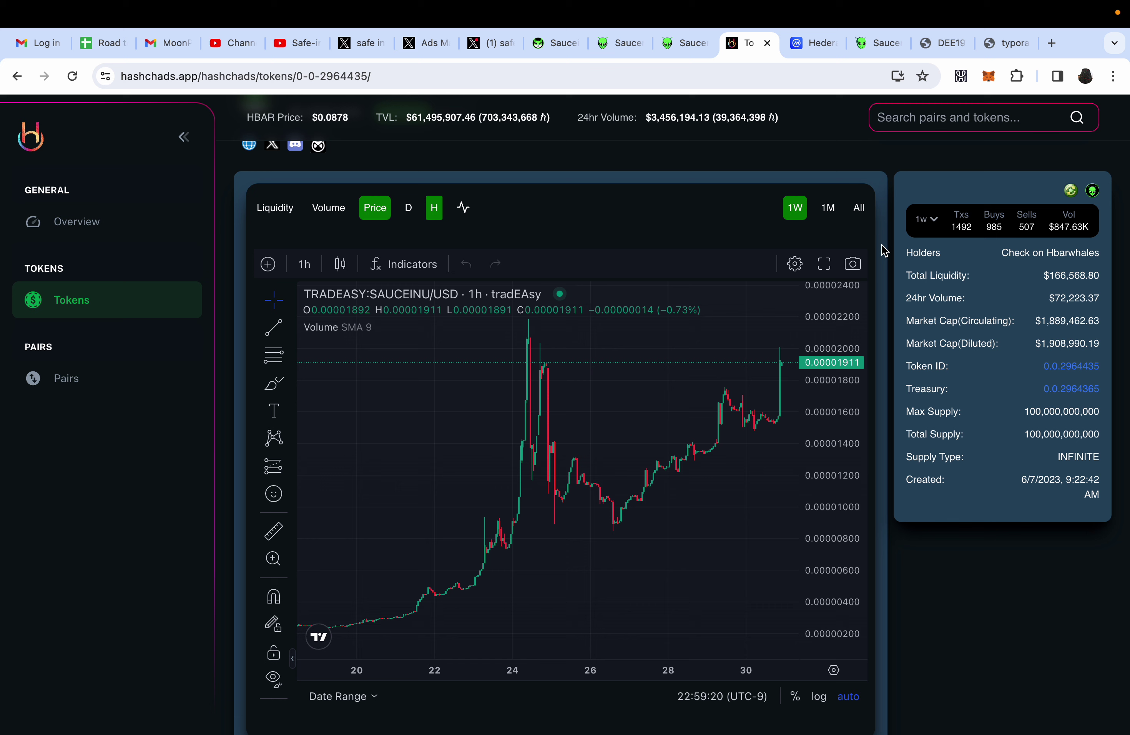
- Glance at SaucerSwap's home stats, then go back to the Road to Millionaire spreadsheet
left_click(875, 52)
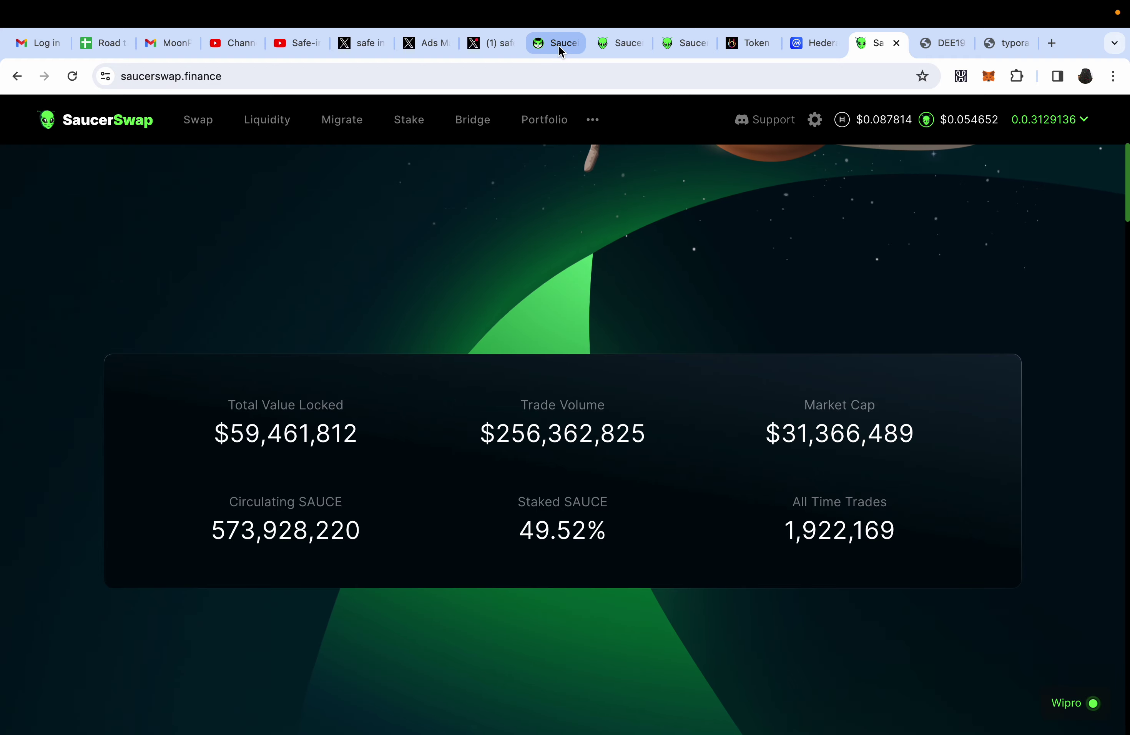
left_click(109, 44)
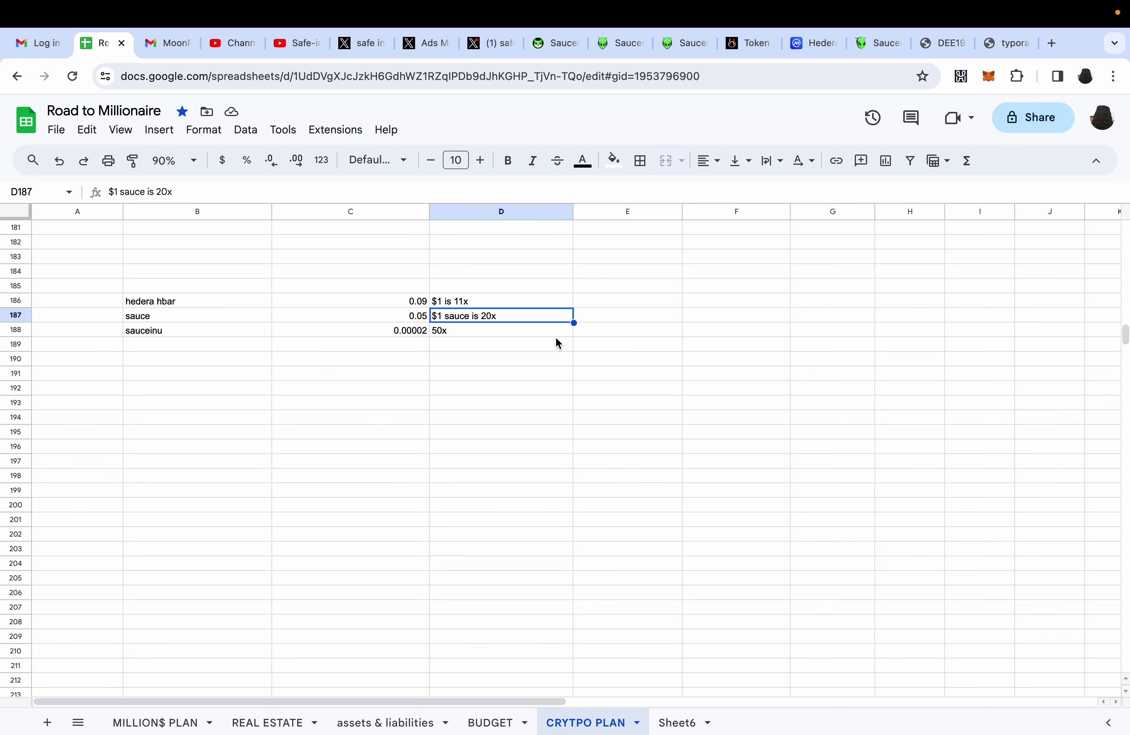
- Select E188, revisit the HashChads and SAUCE pages, then open SAUCEINU analytics at $0.0000187
left_click(596, 342)
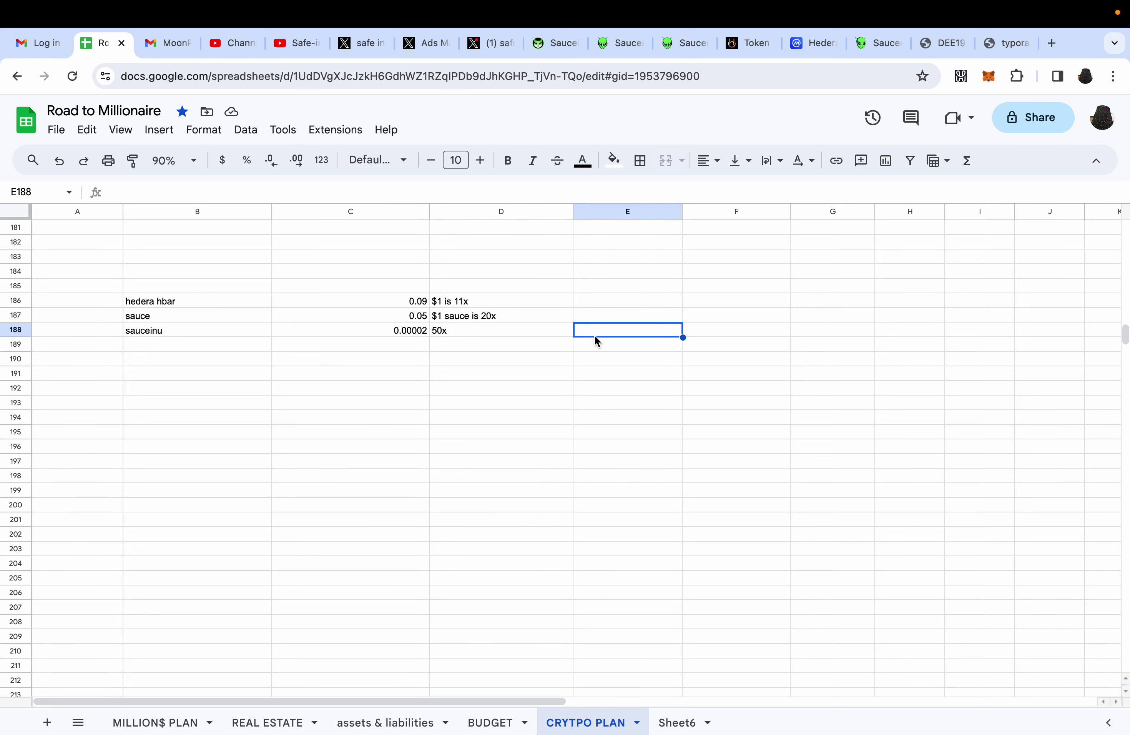
left_click(749, 43)
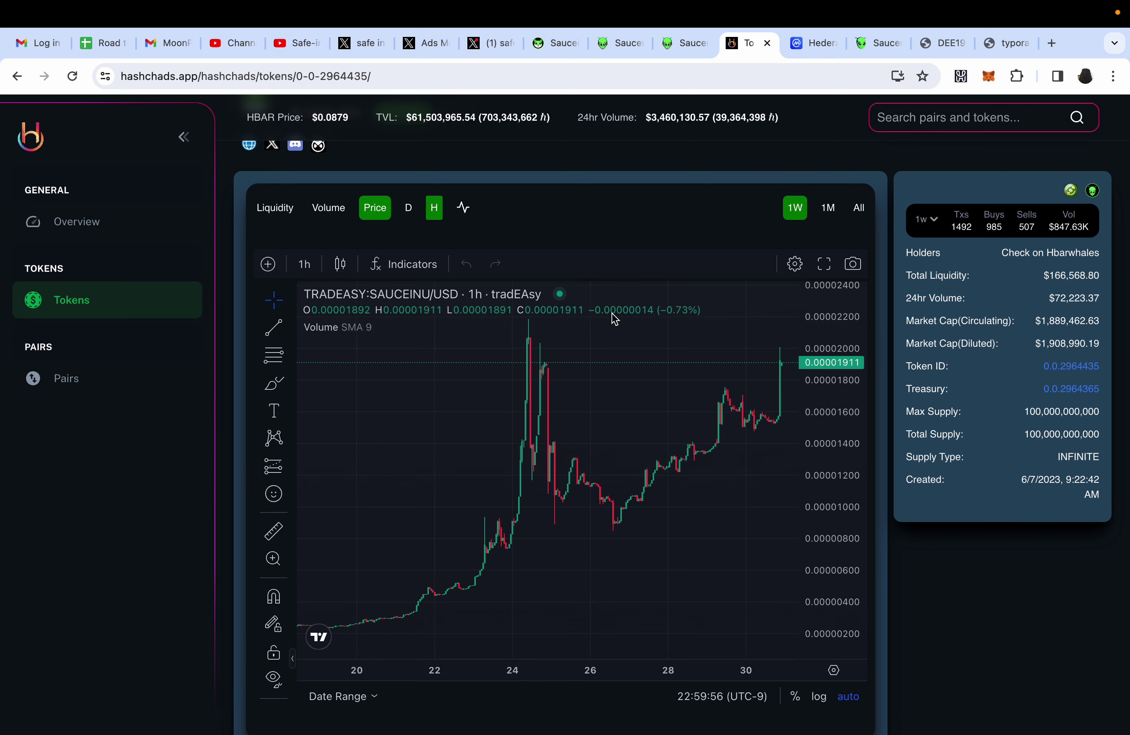
left_click(668, 49)
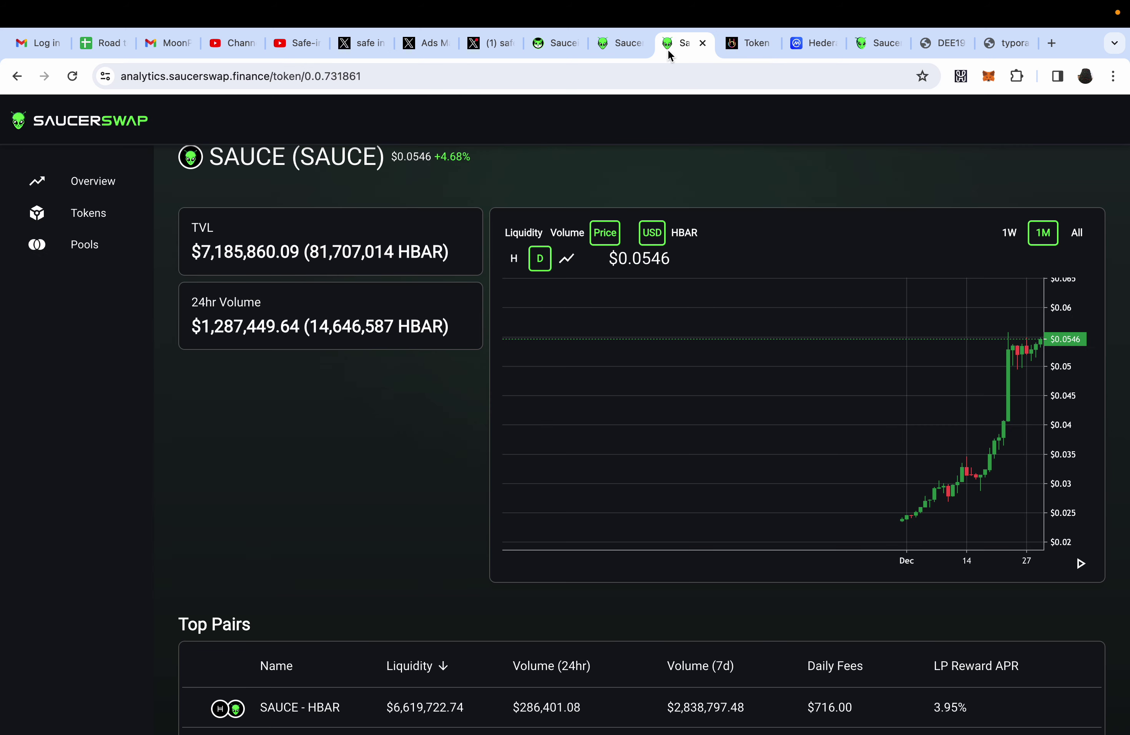
left_click(606, 45)
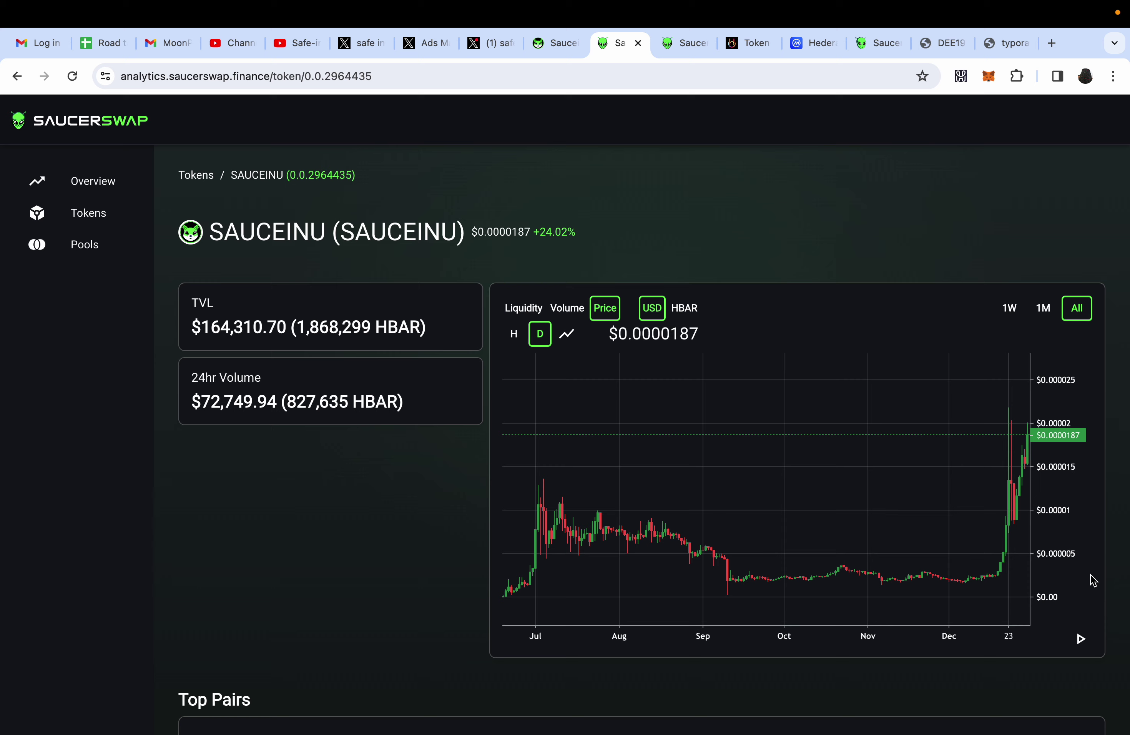
- Rescale and pan the SAUCEINU price chart, comparing 1W and 1M ranges before returning to 1W
left_click_drag(1062, 542, 898, 394)
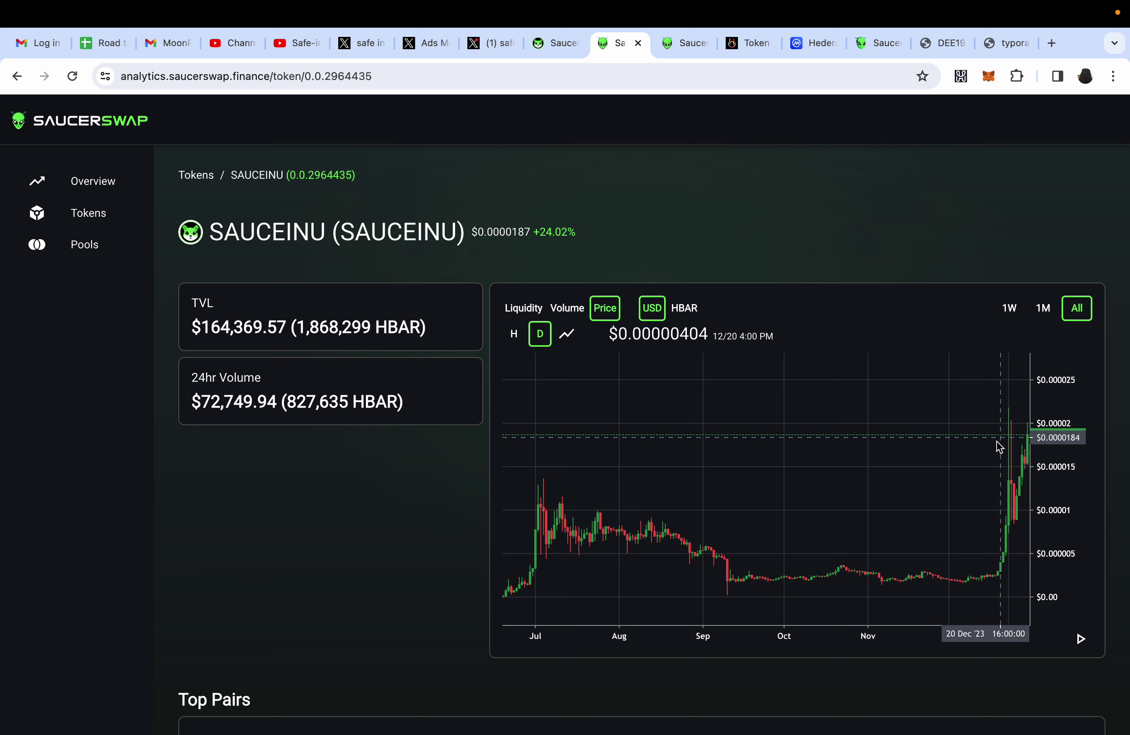
left_click_drag(971, 448, 886, 449)
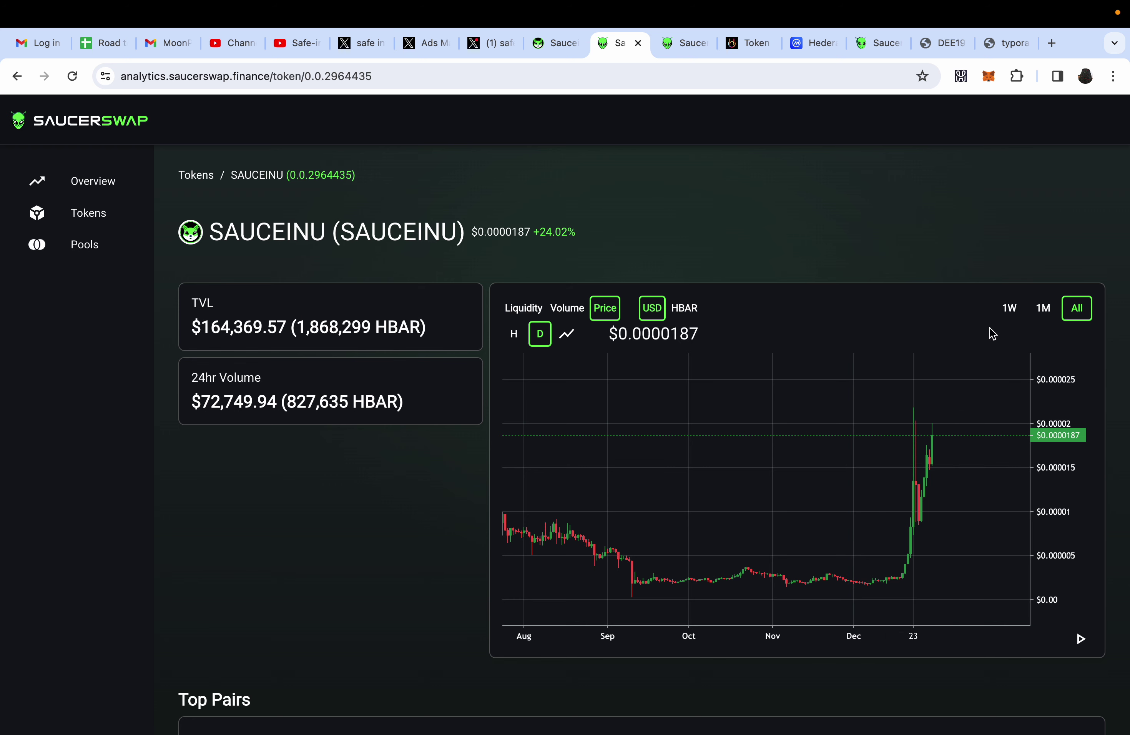
left_click(1009, 309)
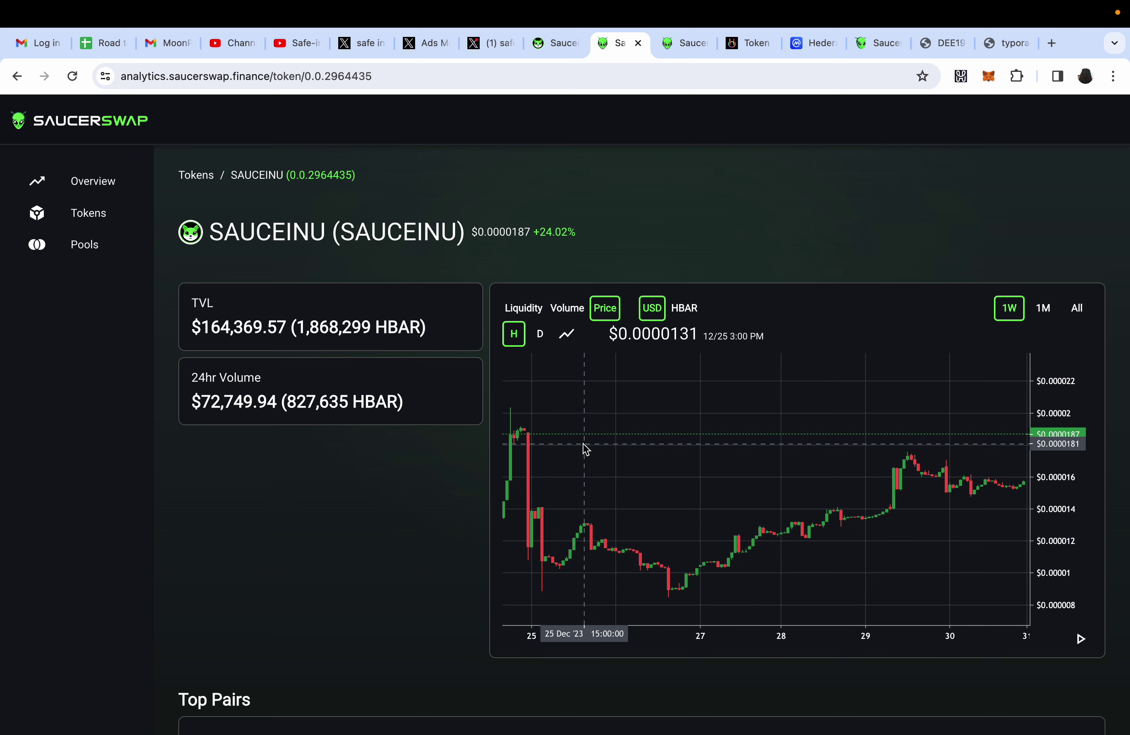
mouse_move(585, 449)
left_mouse_down()
mouse_move(636, 442)
mouse_move(593, 441)
left_mouse_up()
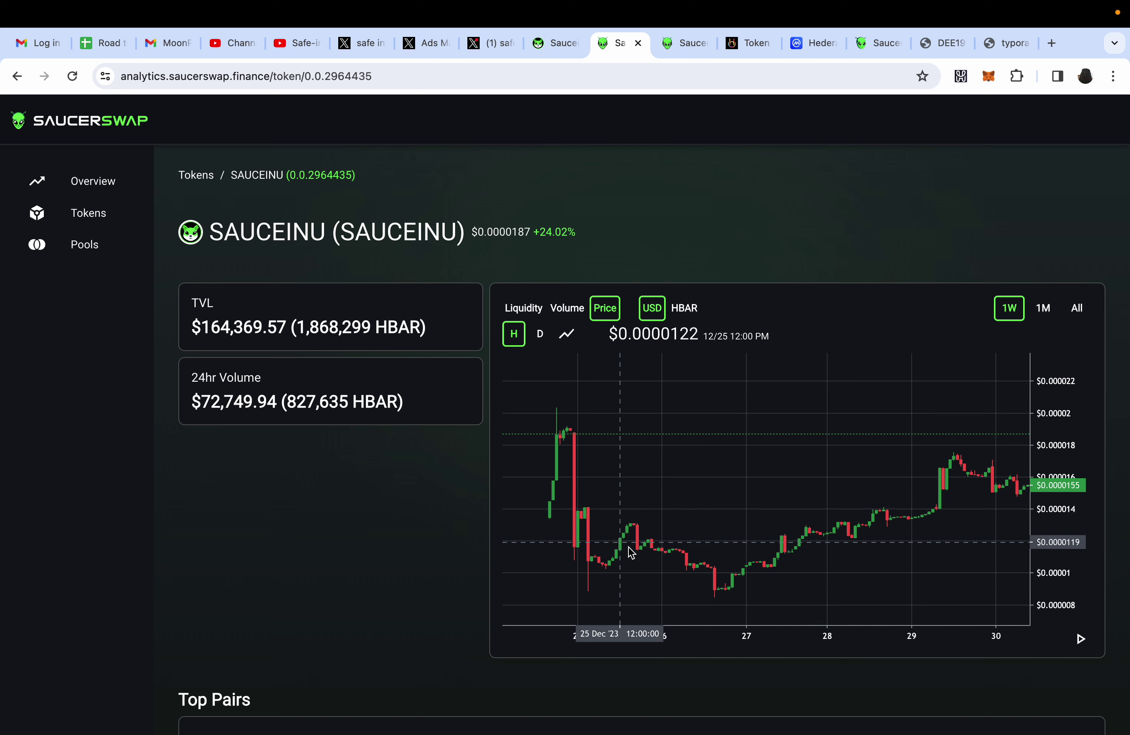
left_click_drag(888, 517, 822, 504)
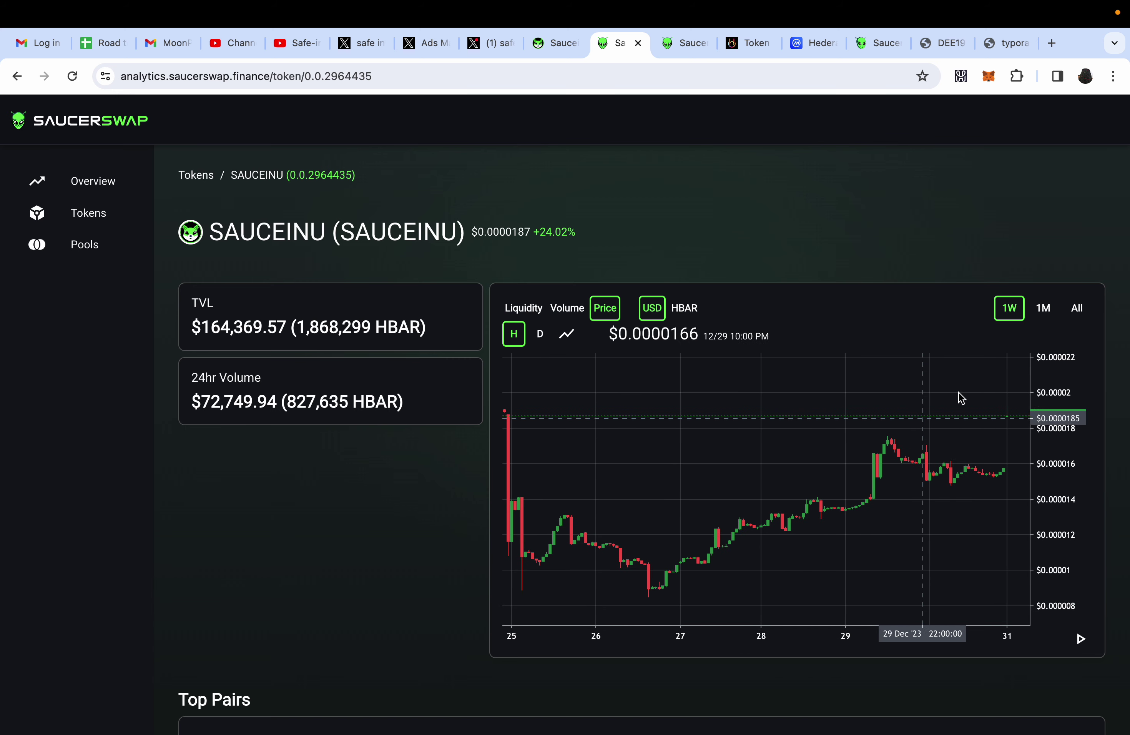
left_click(1032, 311)
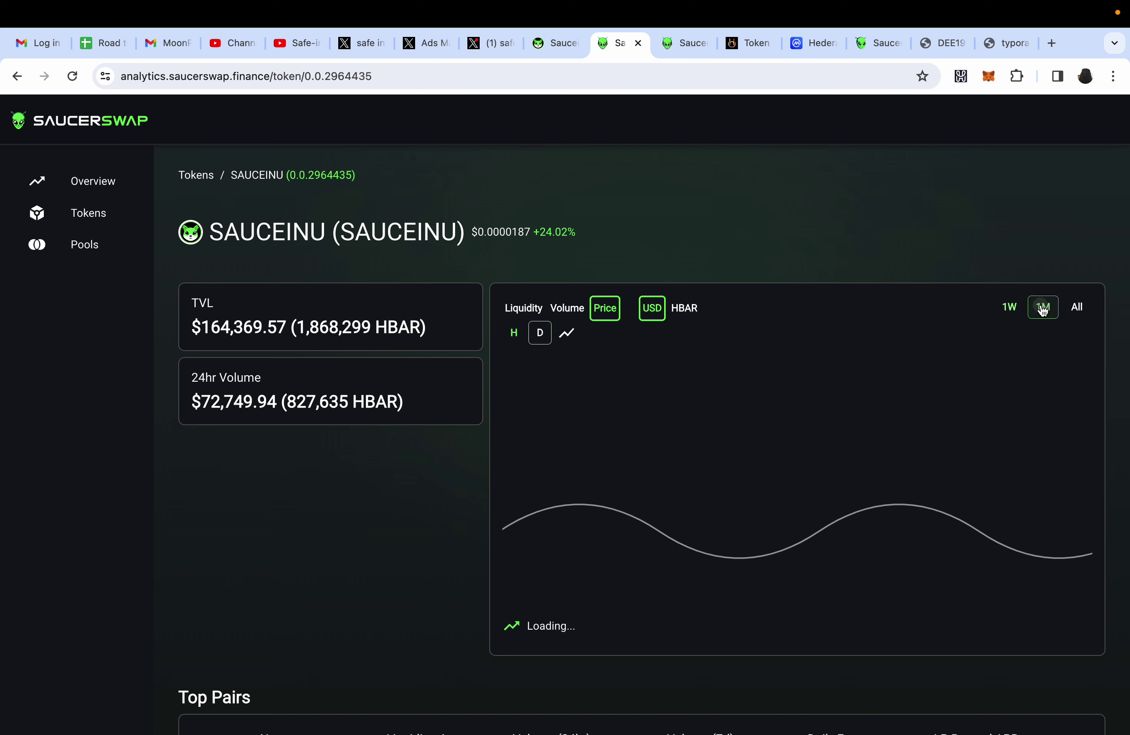
left_click(1013, 311)
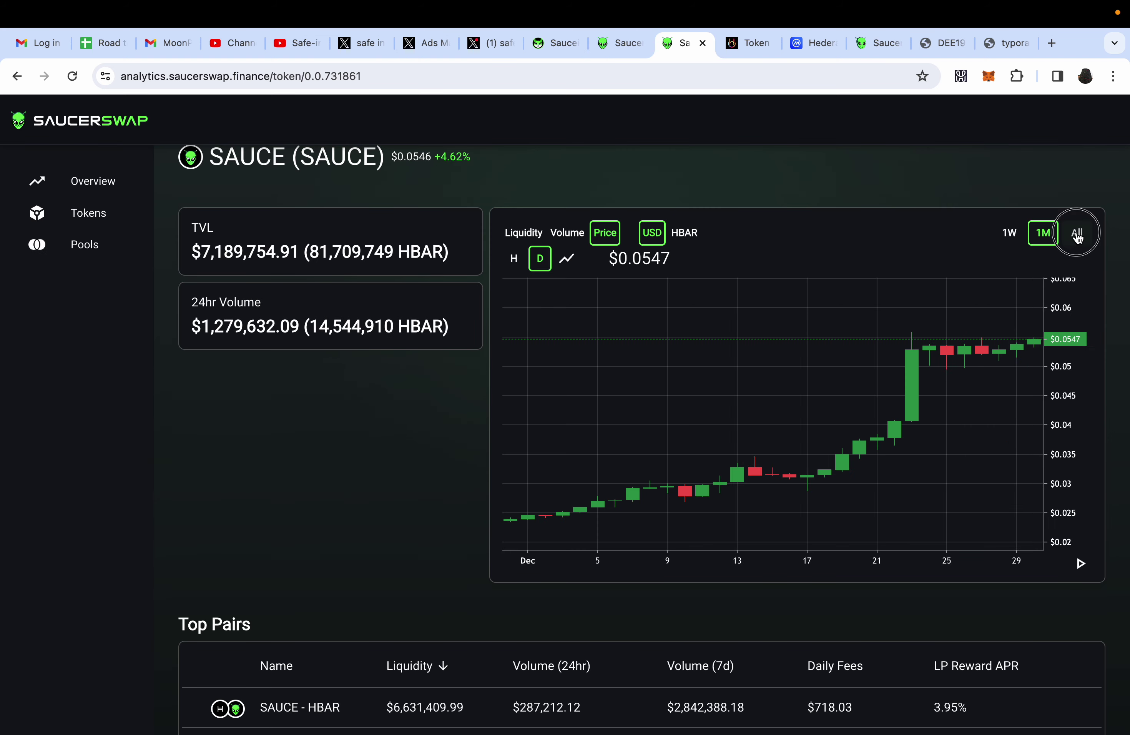
- Show SAUCE's full price history, then glance at Hedera's CoinMarketCap page and SaucerSwap's home page
left_click(1078, 233)
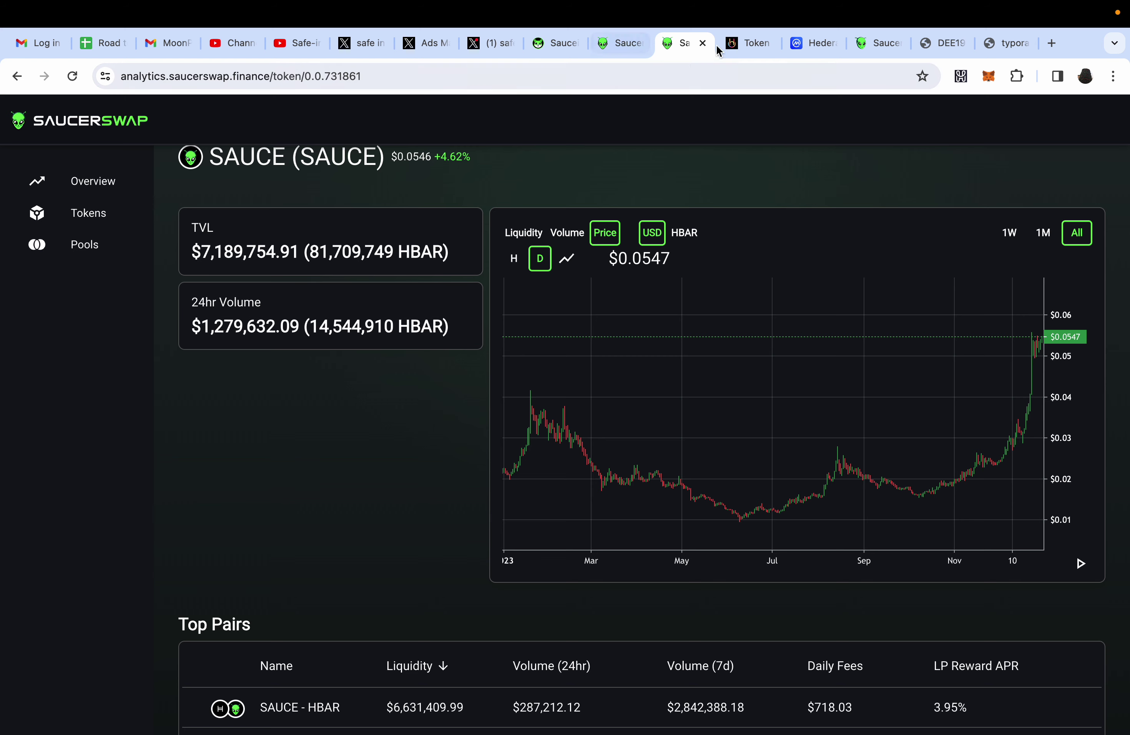
left_click(814, 43)
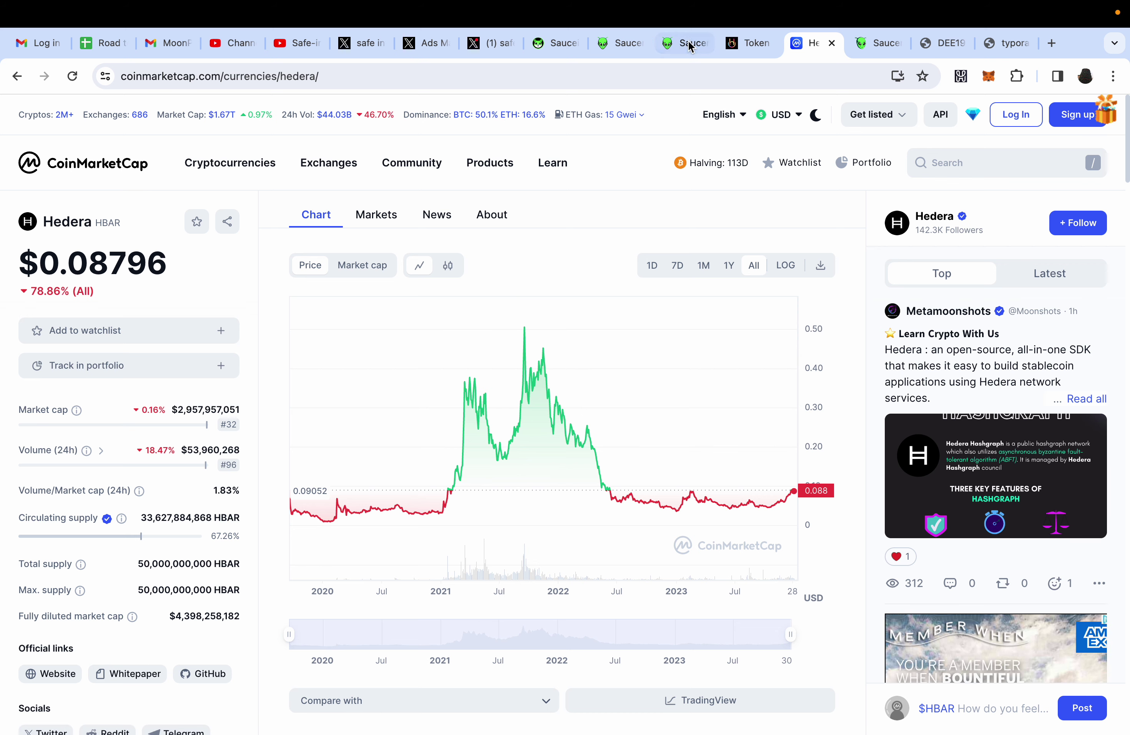
left_click(876, 43)
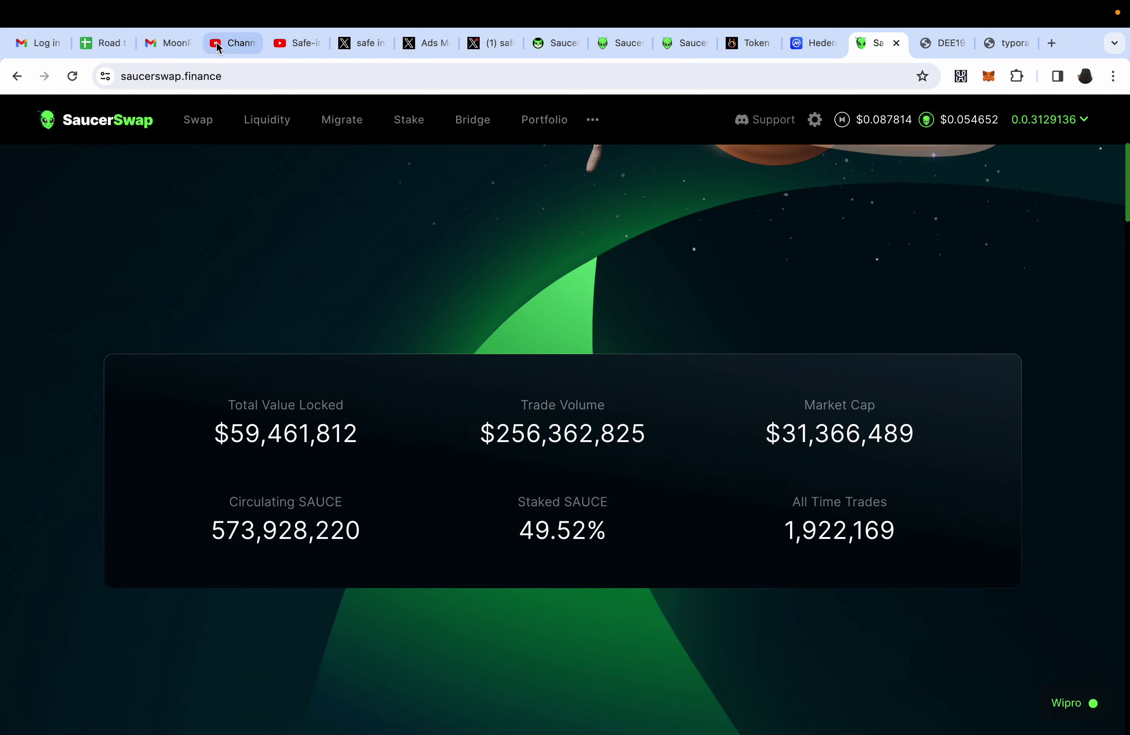
- Check the 20x SAUCE and 50x SAUCEINU targets in D187 and D188, then return to SaucerSwap
left_click(101, 44)
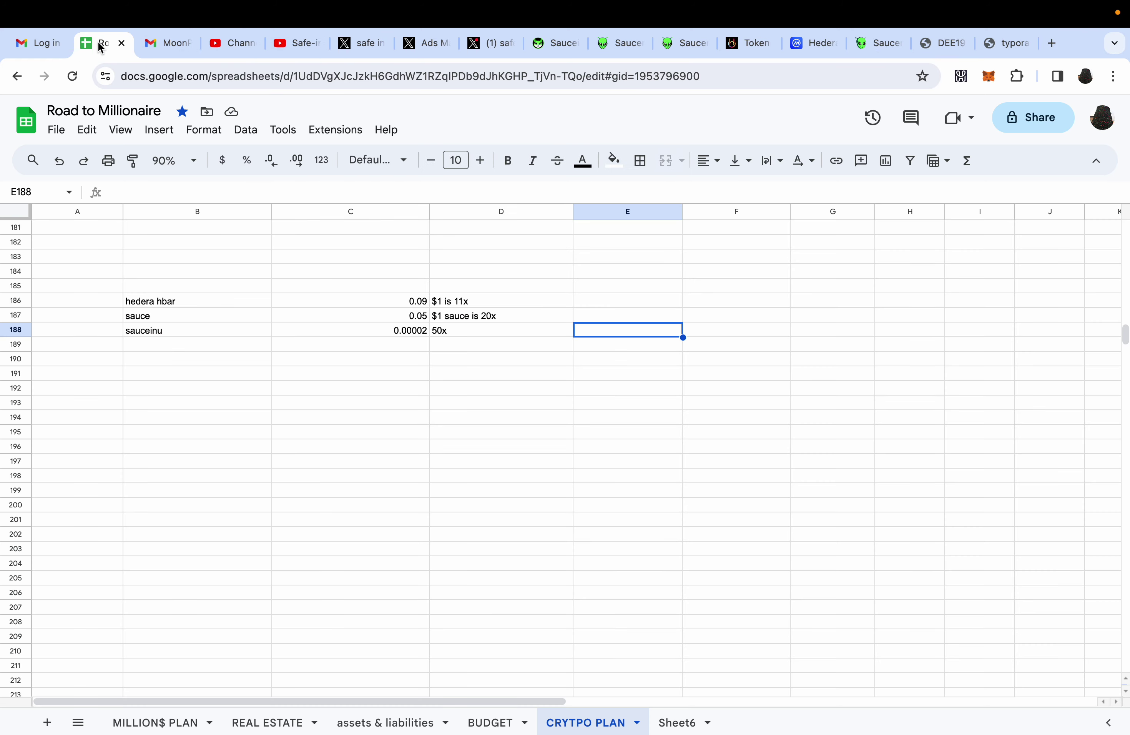
left_click(478, 316)
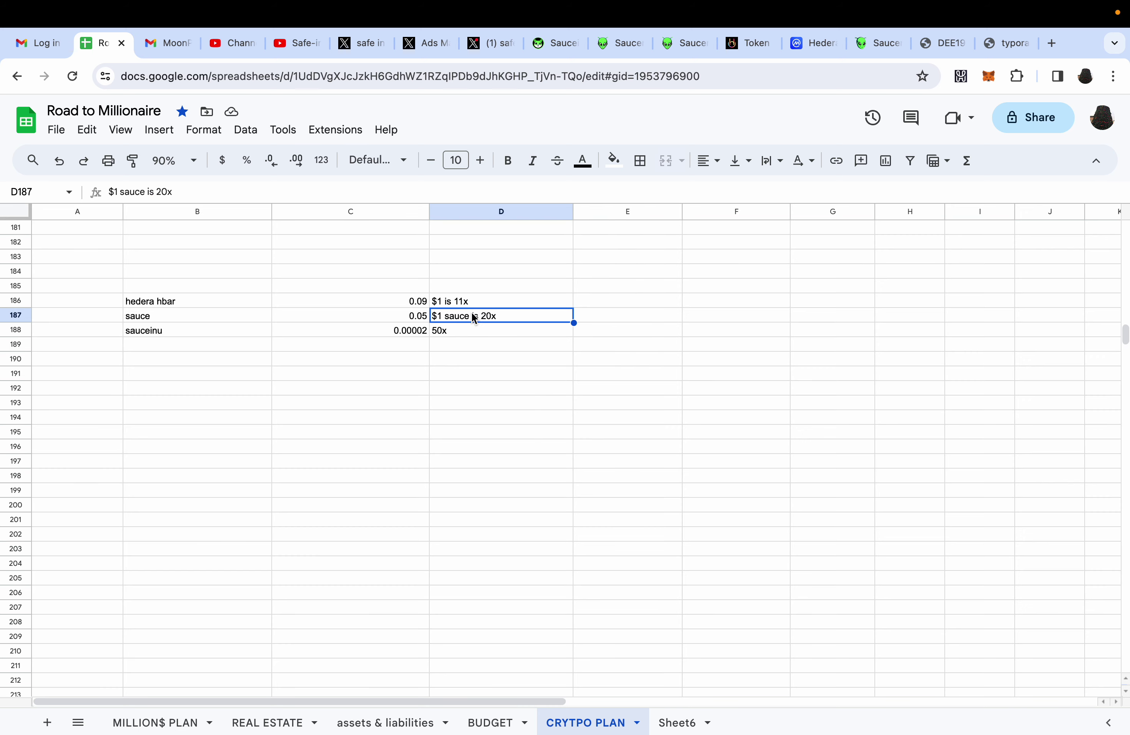
left_click(469, 330)
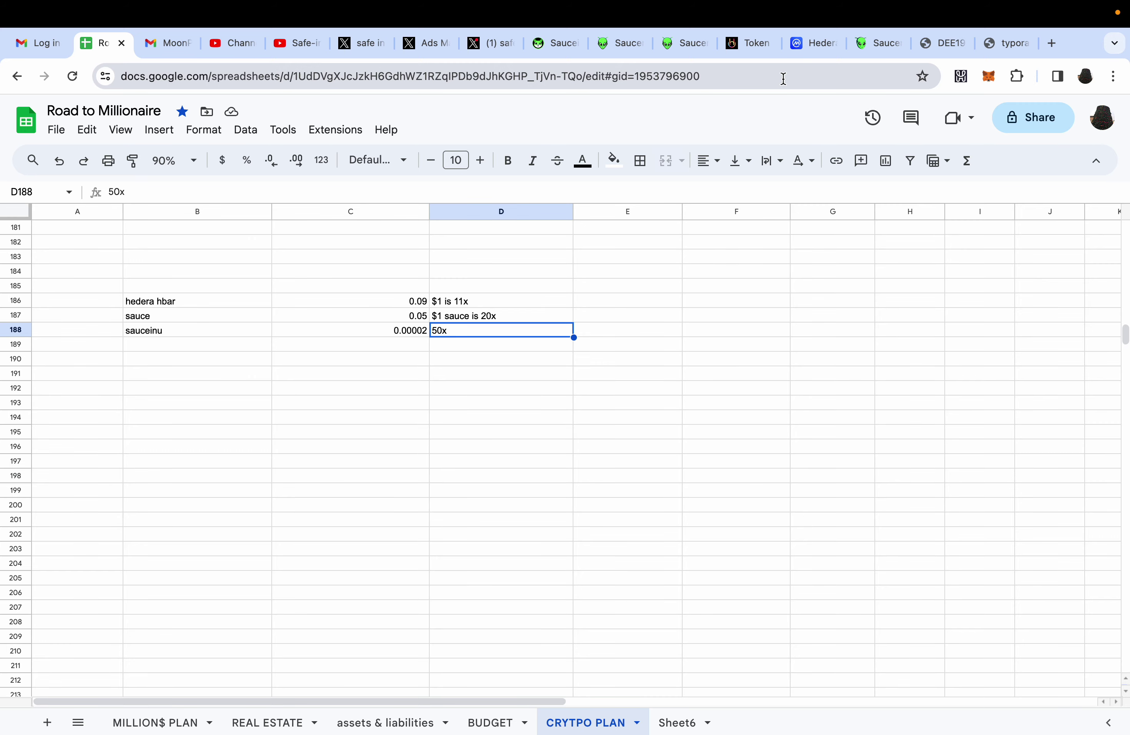
left_click(870, 43)
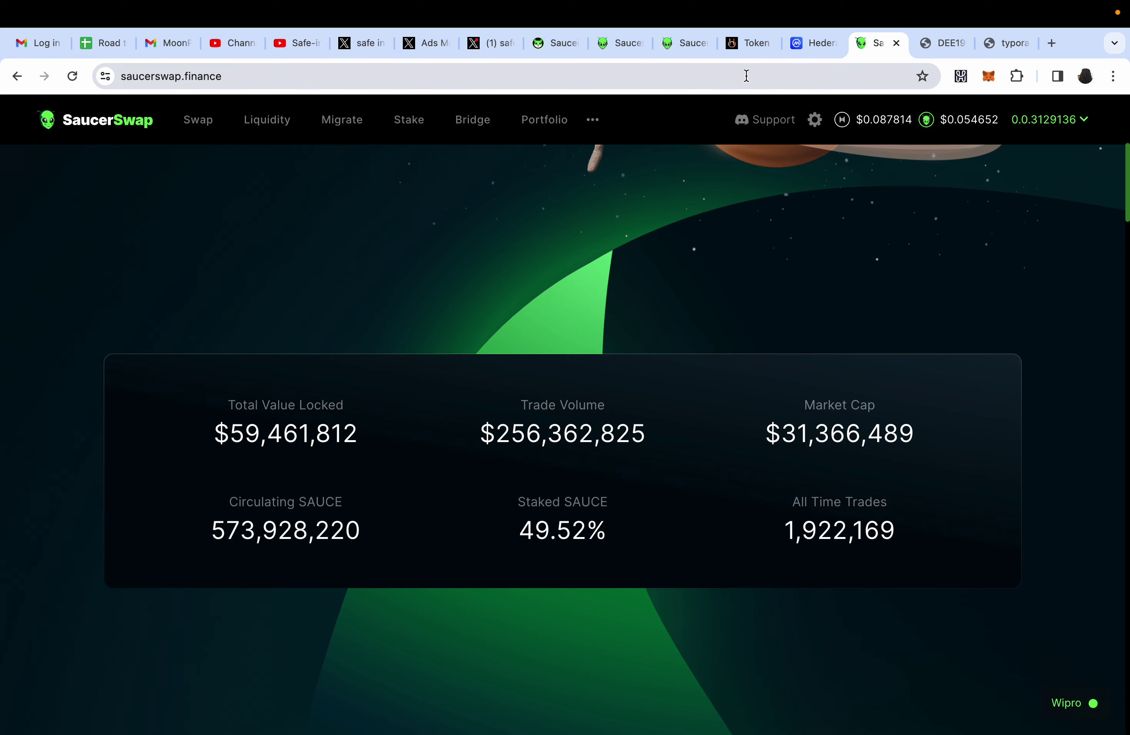
left_click(733, 45)
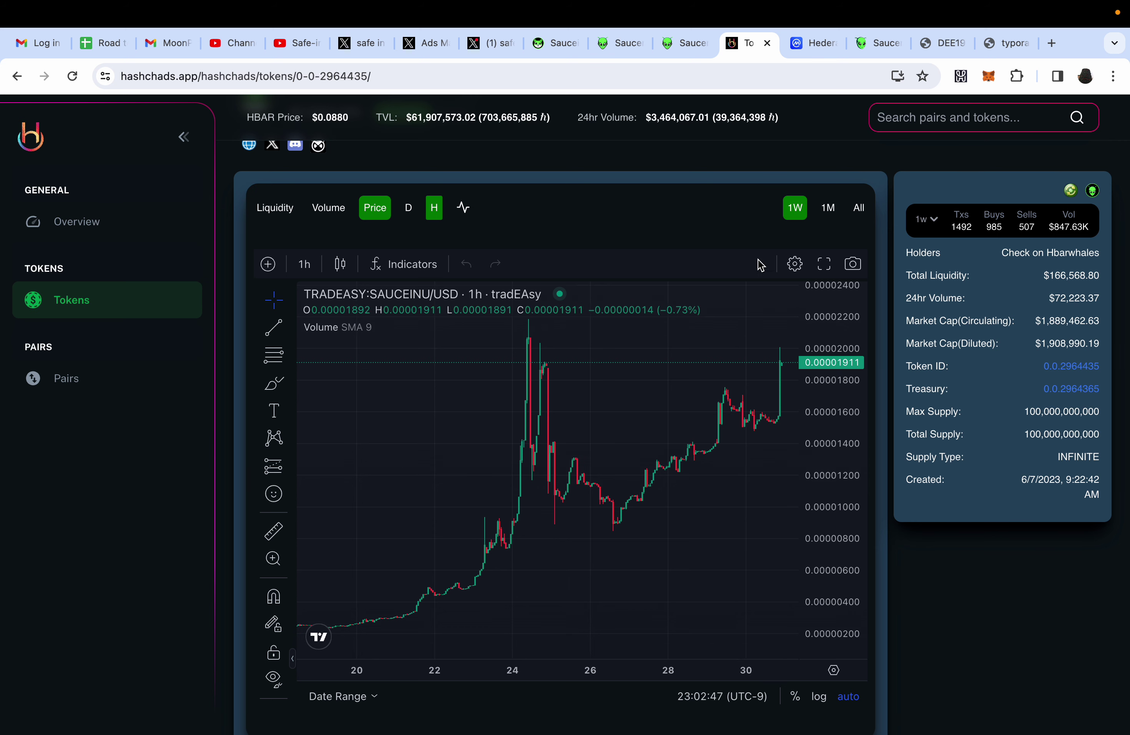
left_click(684, 44)
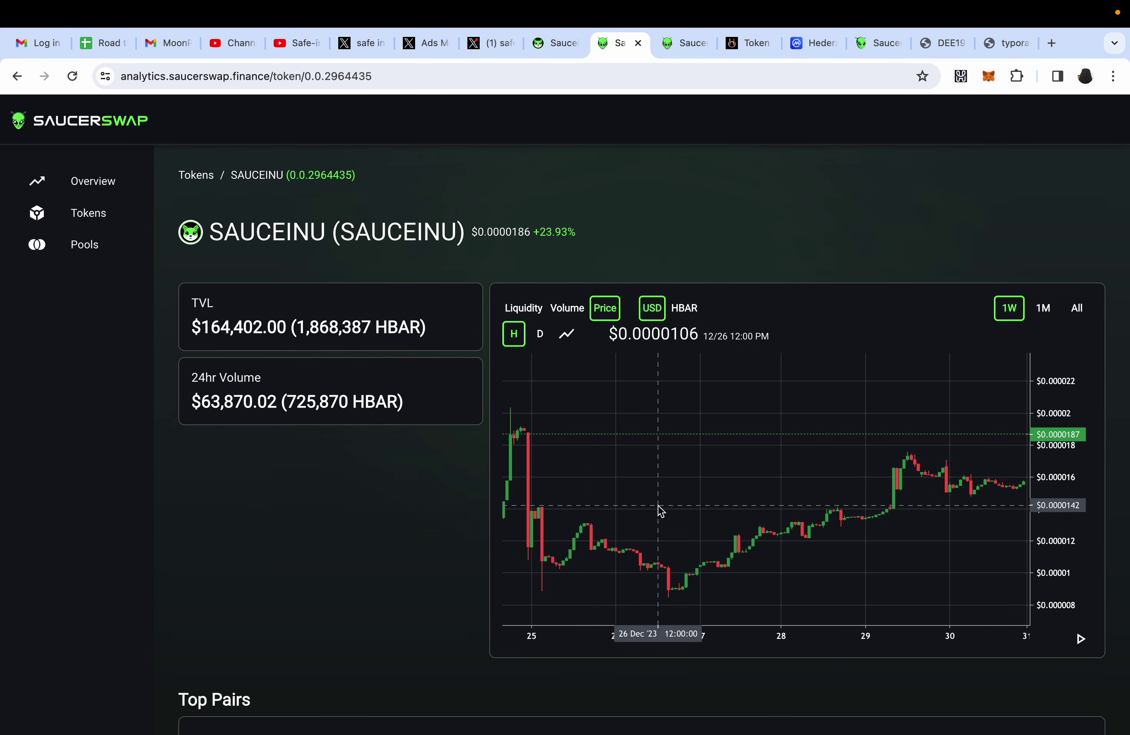
left_click(1078, 308)
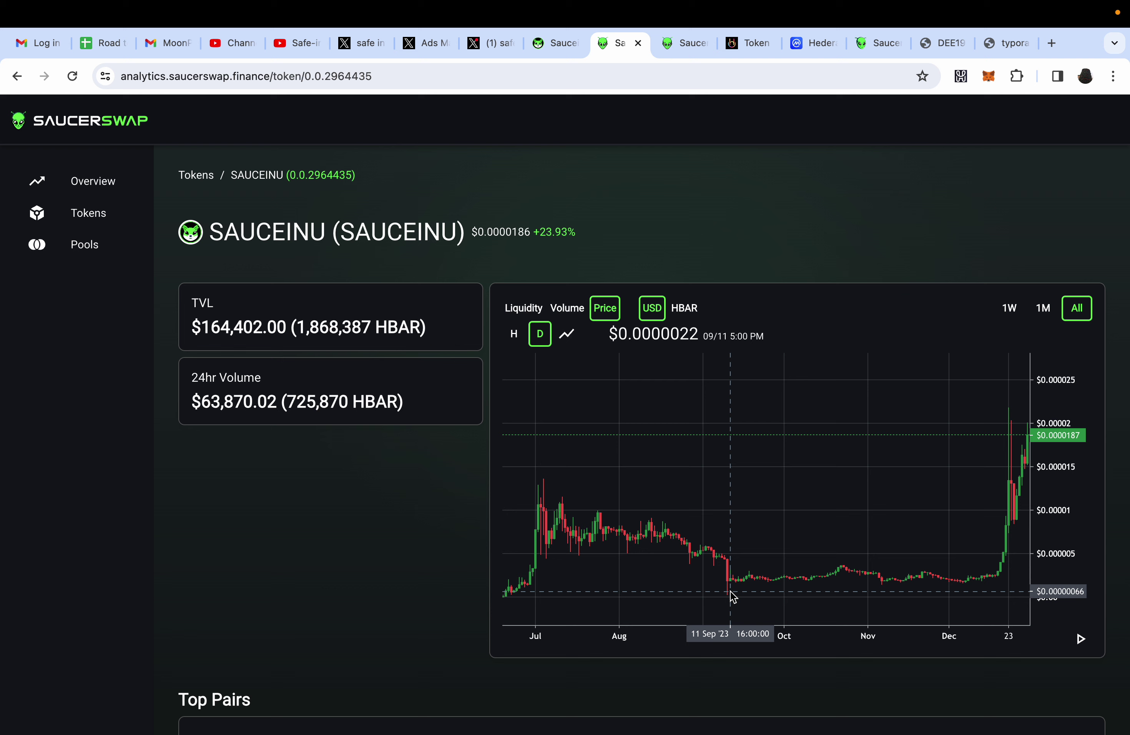
left_click_drag(997, 425, 934, 424)
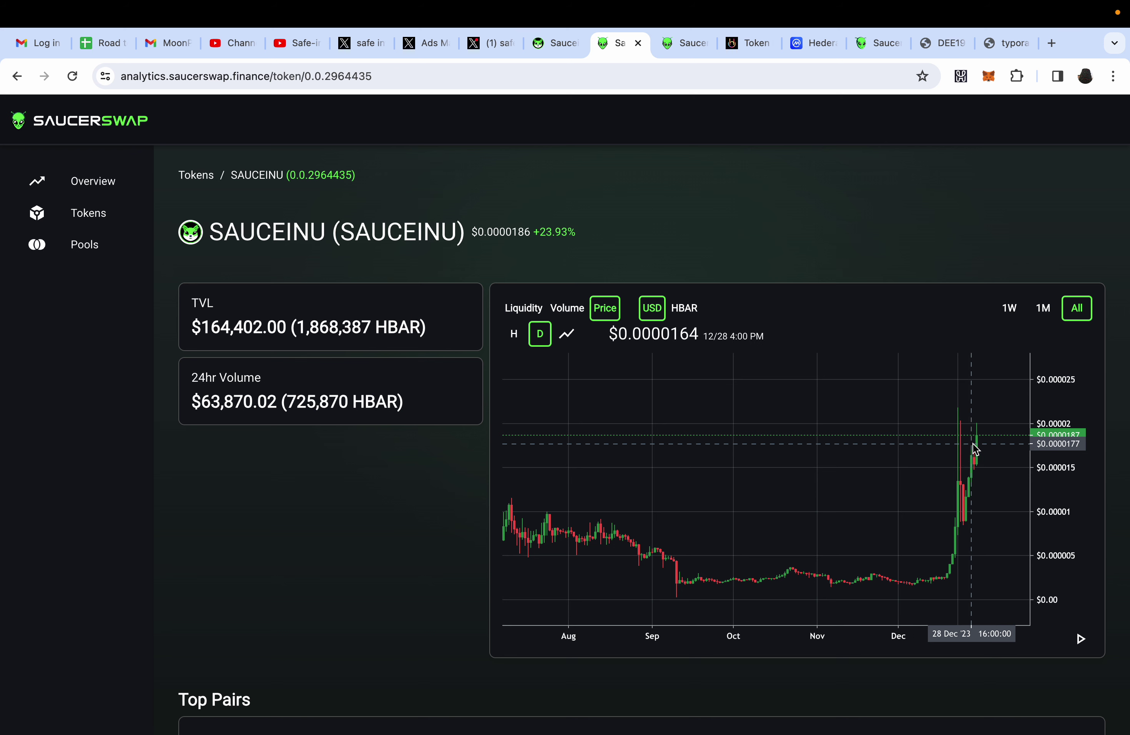
left_click_drag(975, 445, 902, 445)
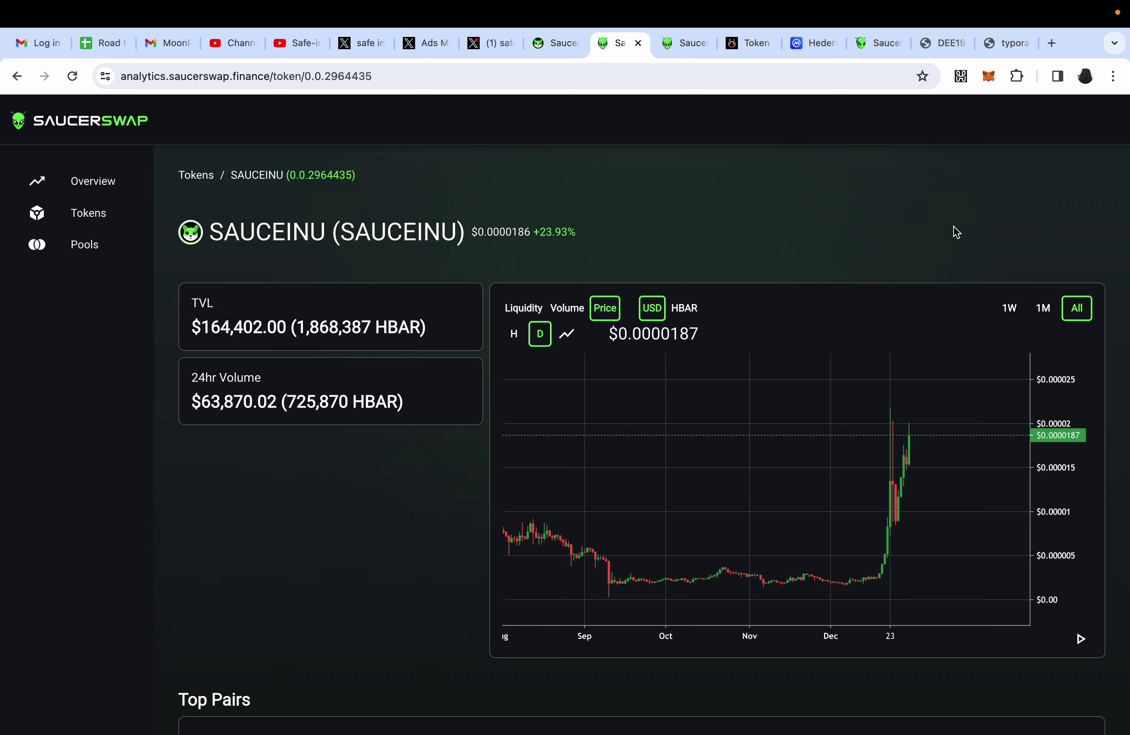
scroll(366, 527, "down", 7)
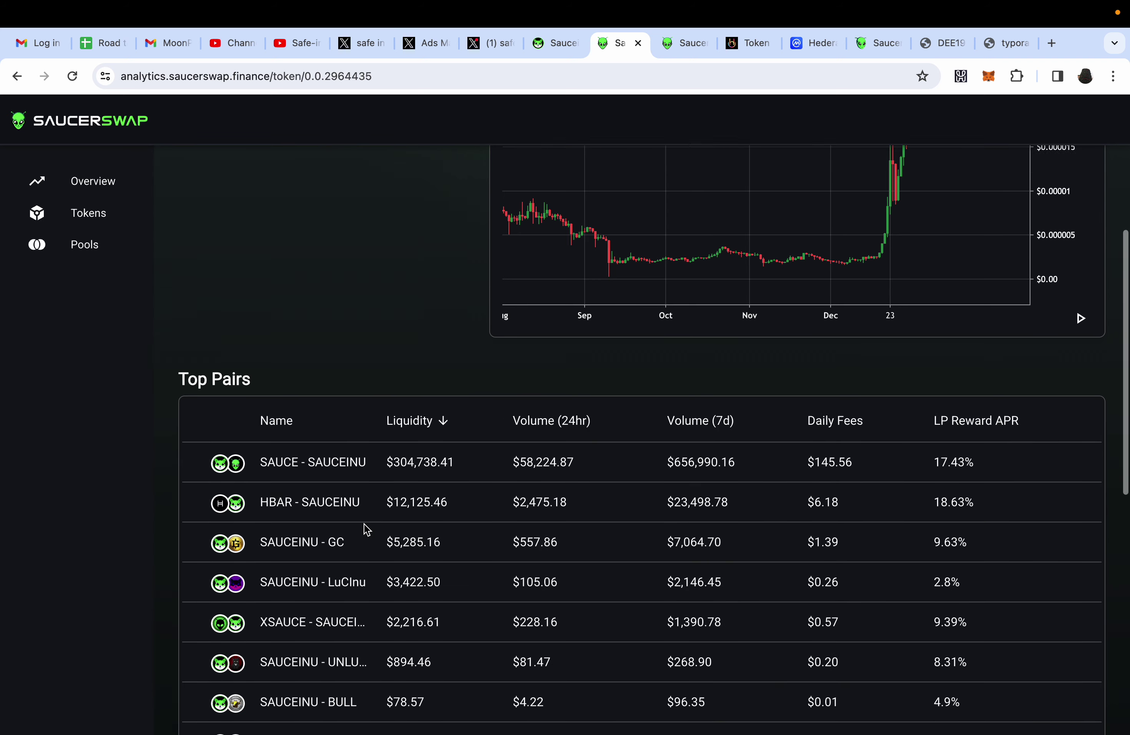
scroll(365, 528, "up", 7)
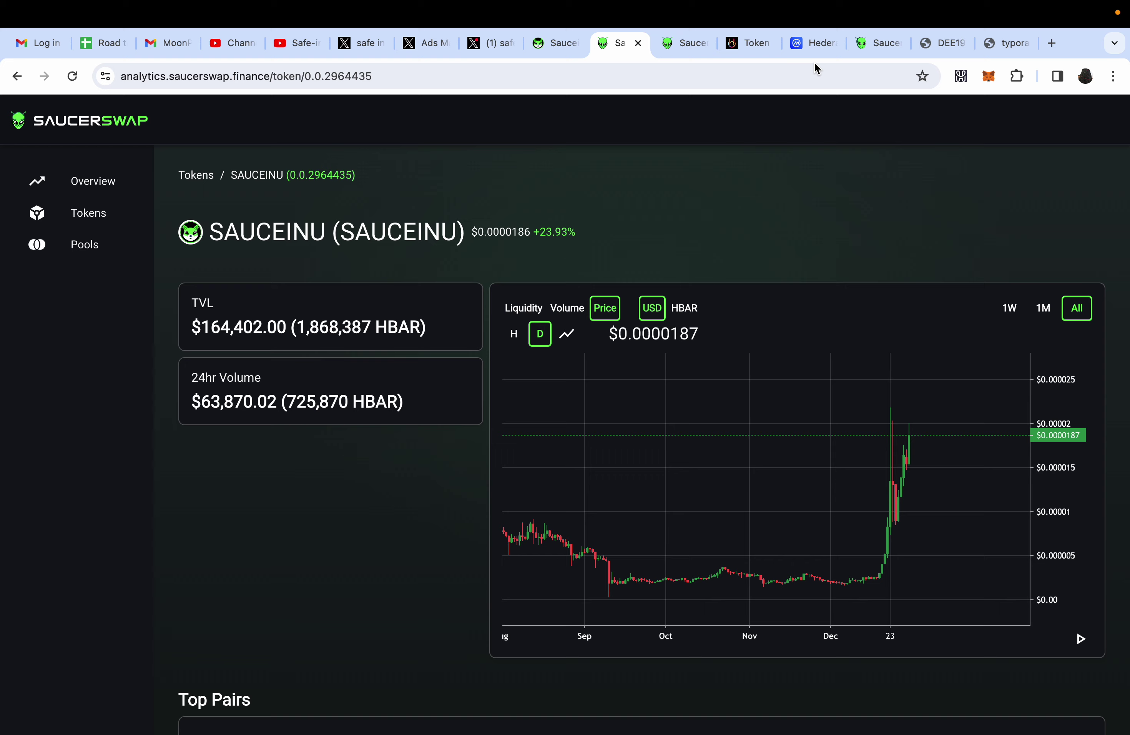
left_click(865, 48)
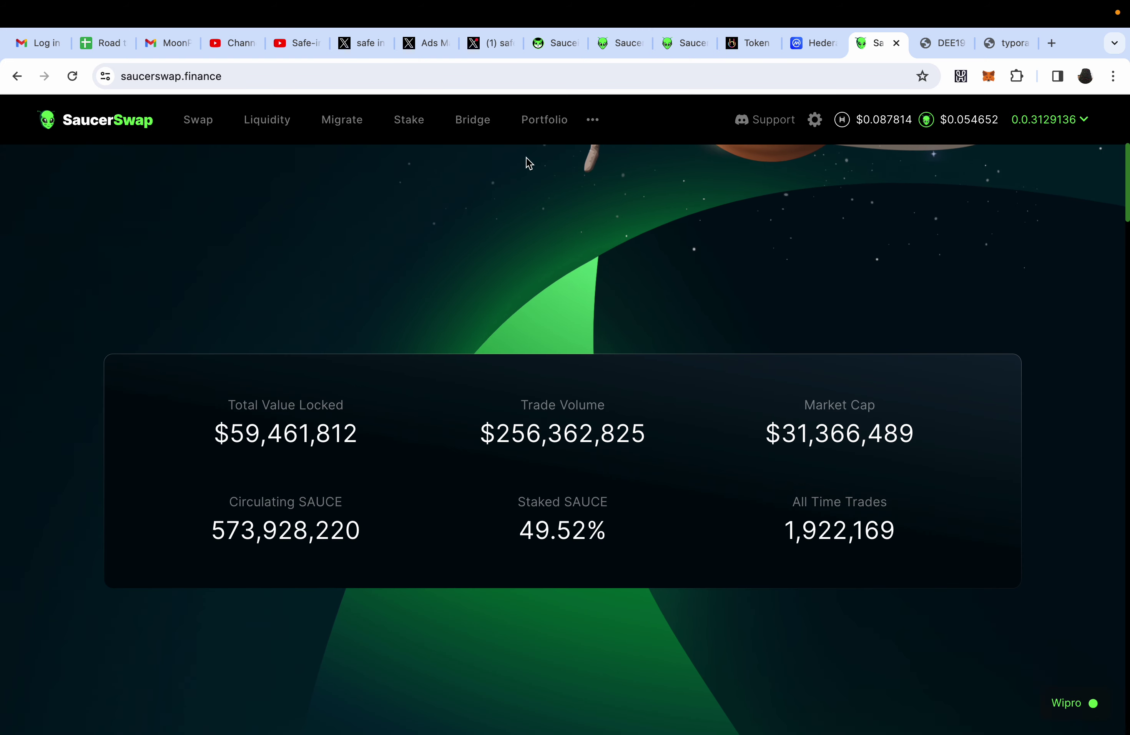
left_click(593, 122)
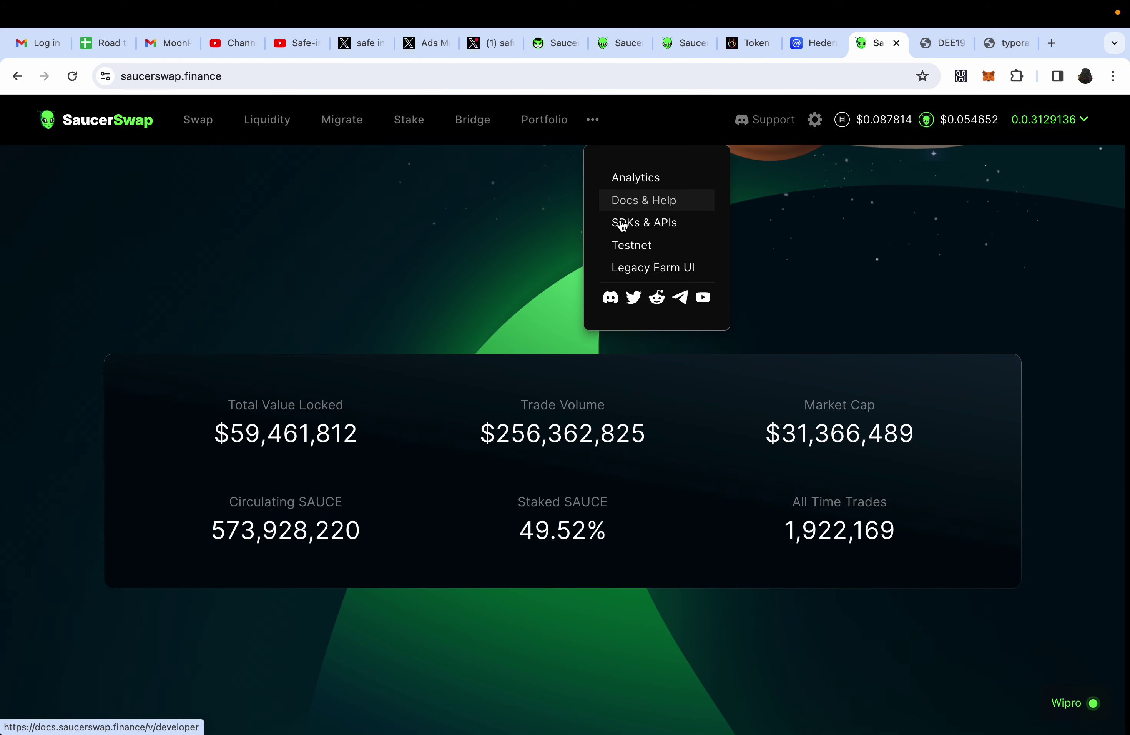
left_click(648, 268)
scroll(660, 375, "down", 20)
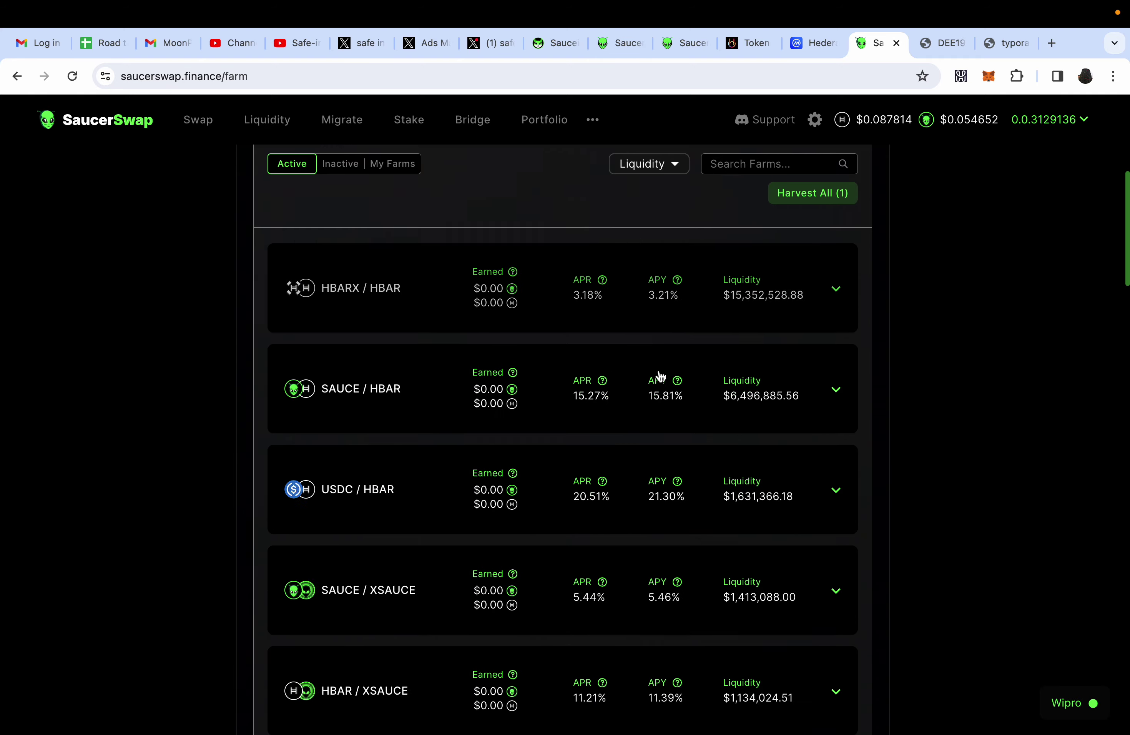
scroll(660, 375, "down", 8)
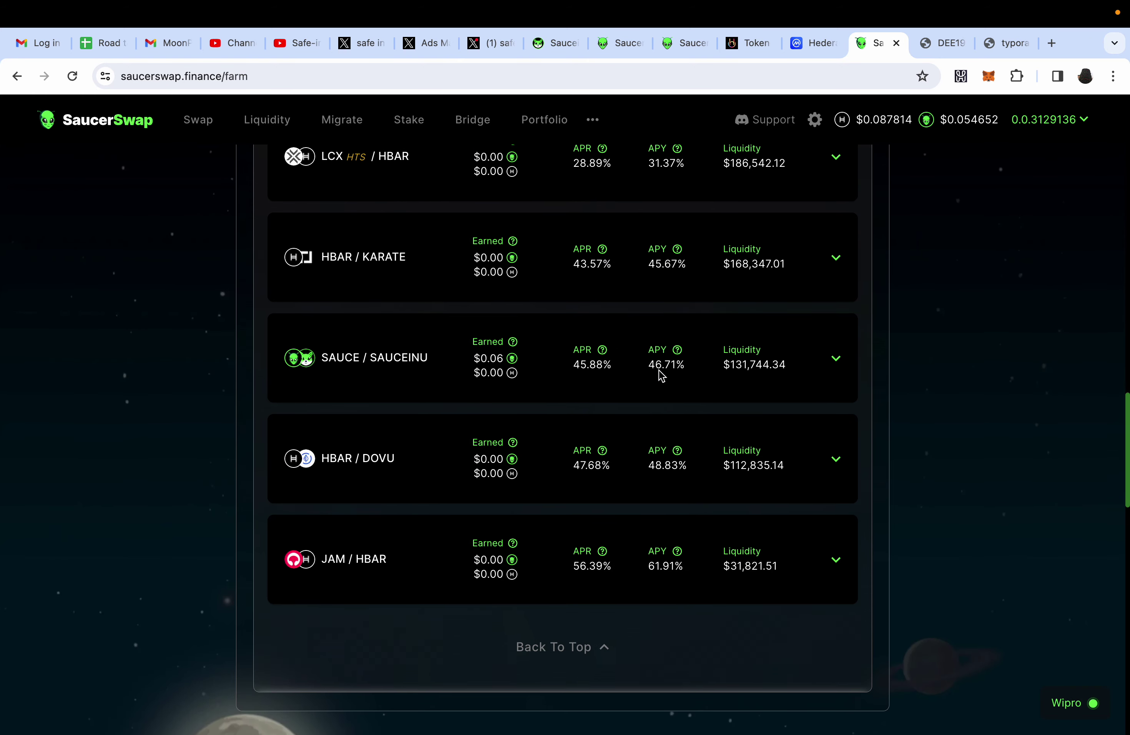
left_click(459, 361)
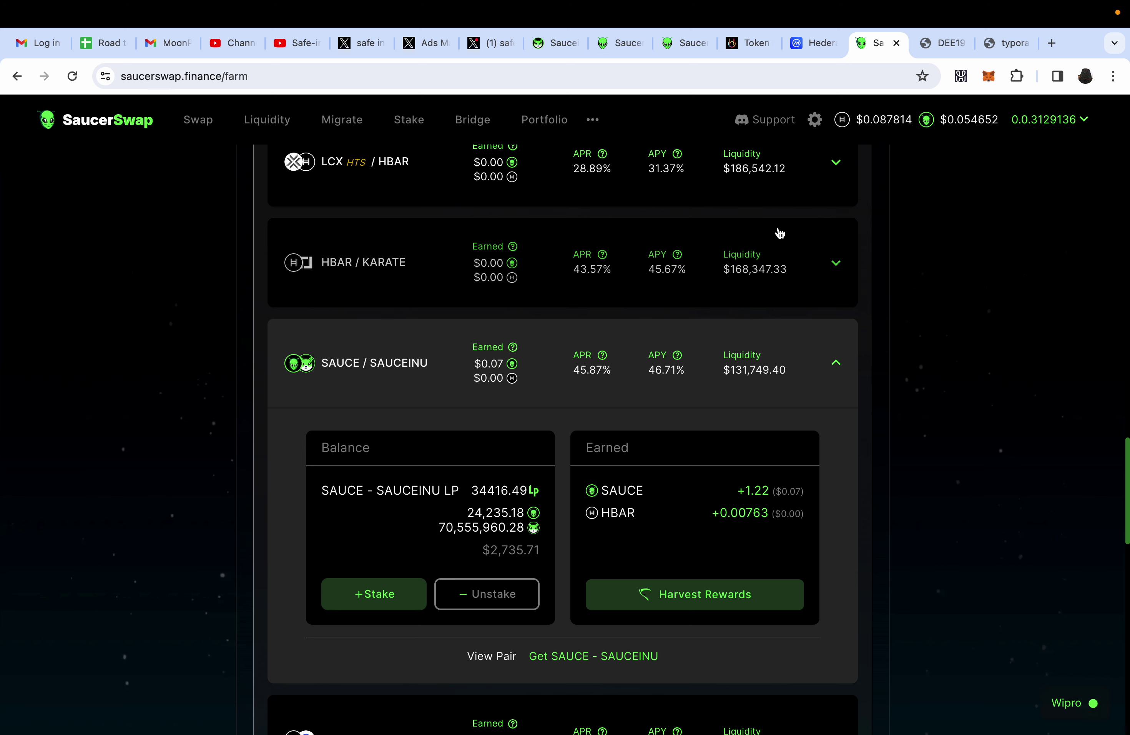
scroll(918, 326, "up", 10)
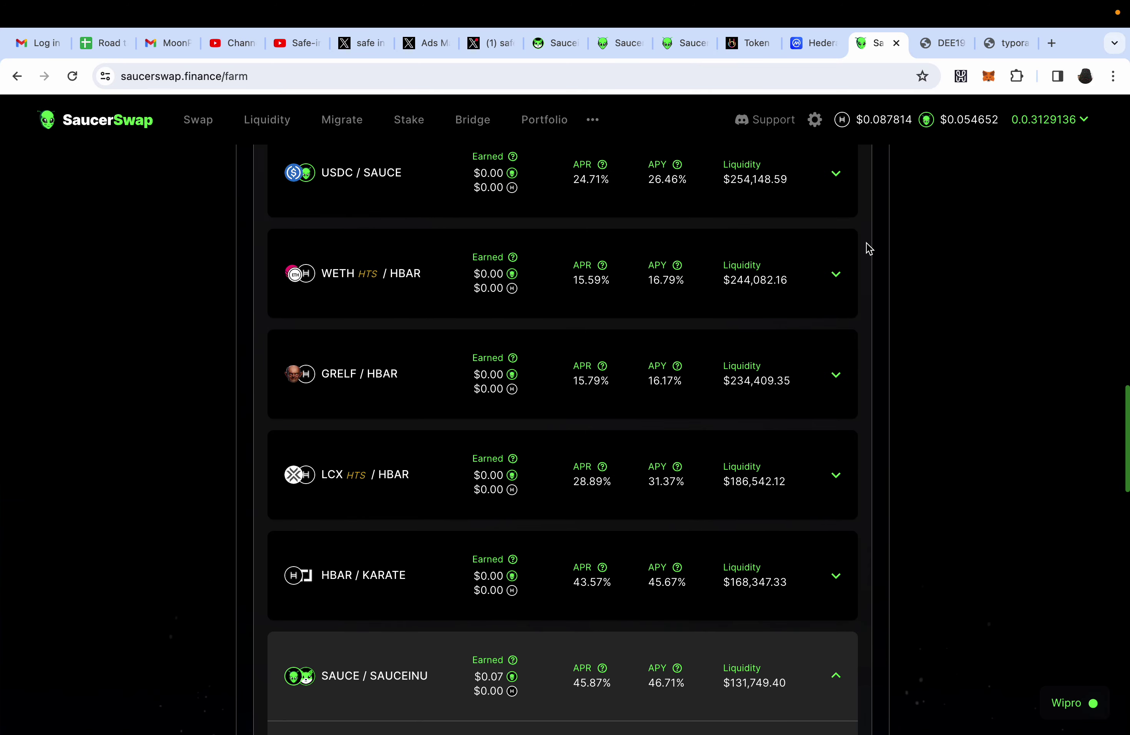
scroll(869, 246, "up", 2)
scroll(869, 246, "down", 12)
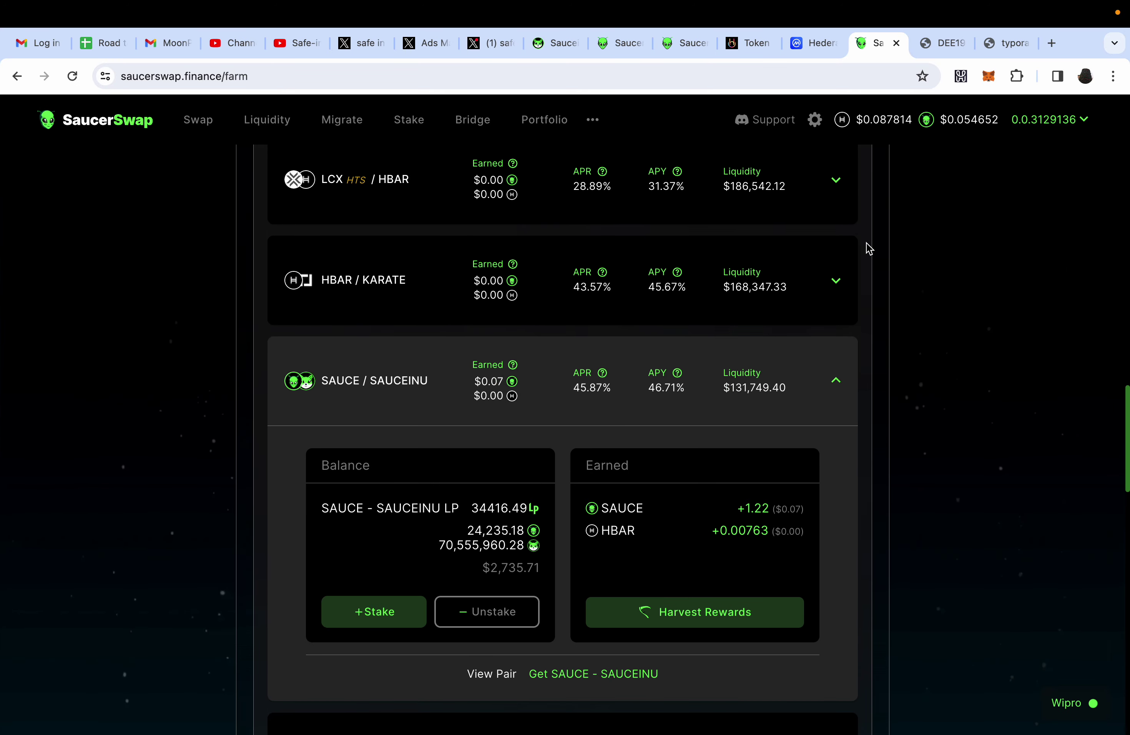
scroll(866, 242, "down", 1)
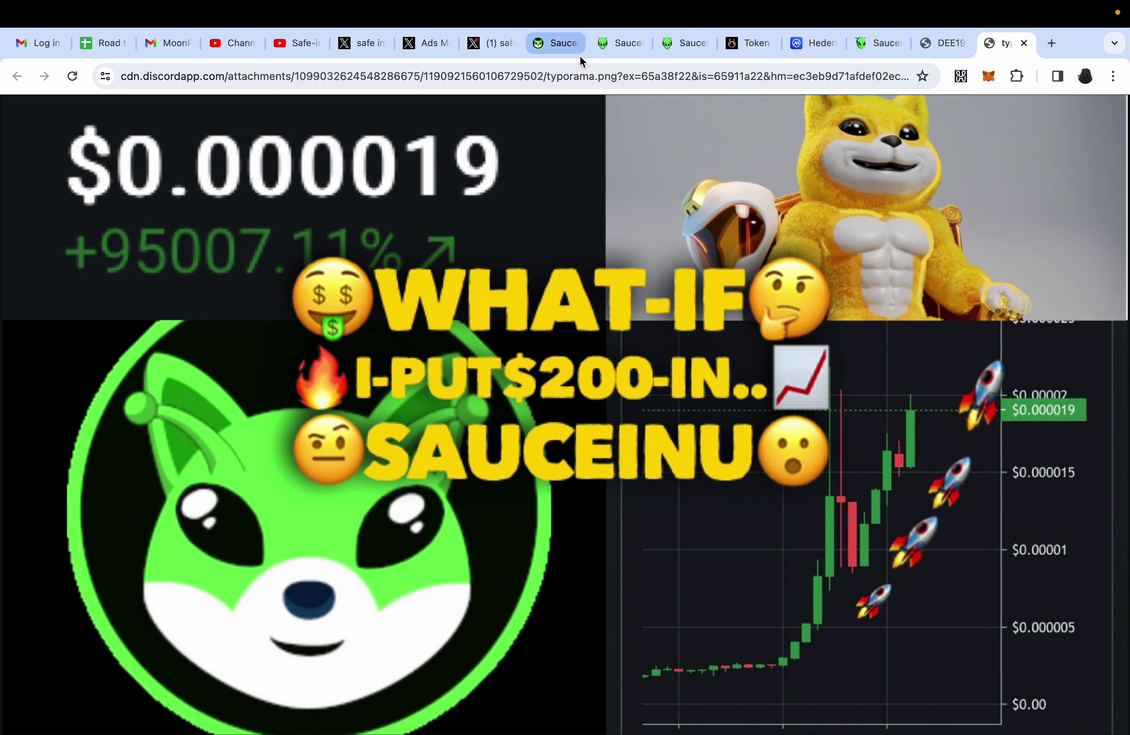
left_click(682, 43)
left_click(873, 43)
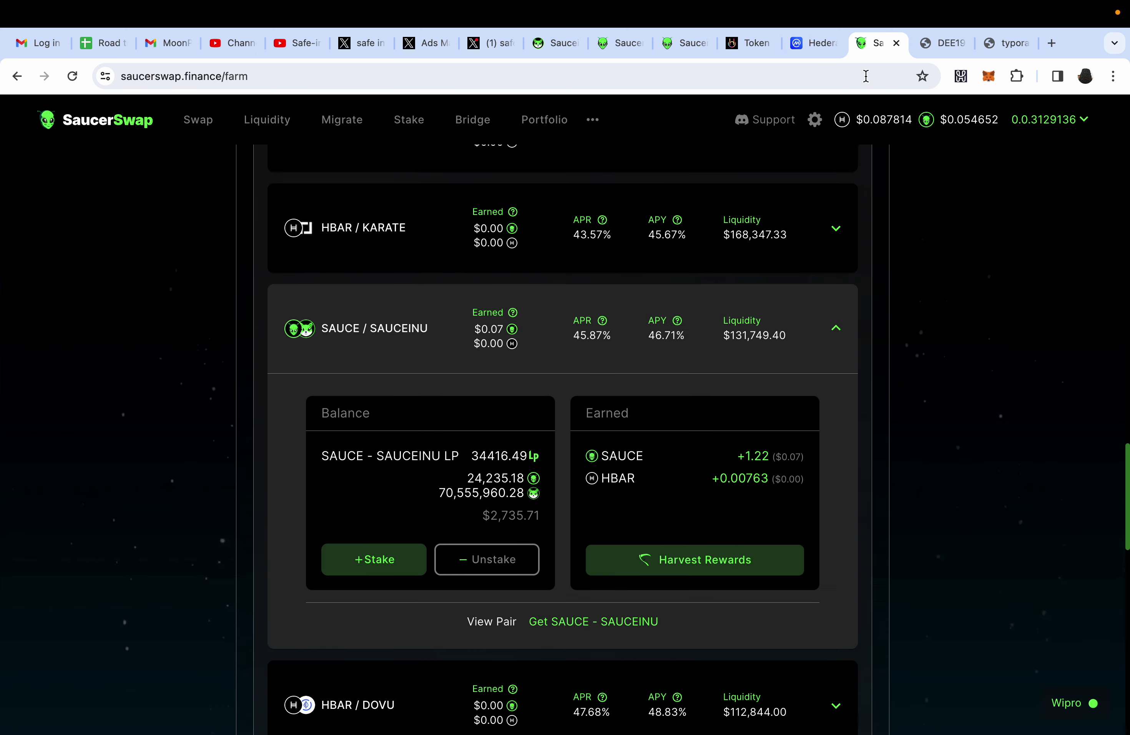
left_click(117, 131)
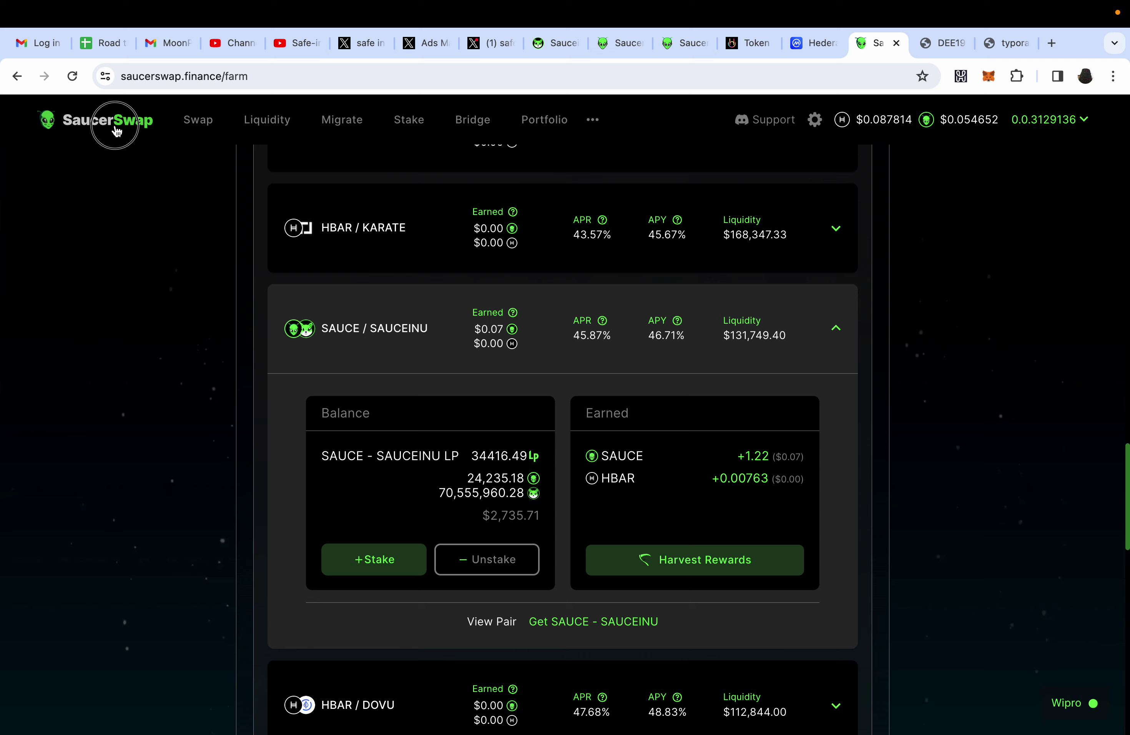
- Check the HashChads SAUCEINU chart, then open SAUCE analytics at $0.0546 with TVL $7,189,328.33
scroll(811, 420, "down", 5)
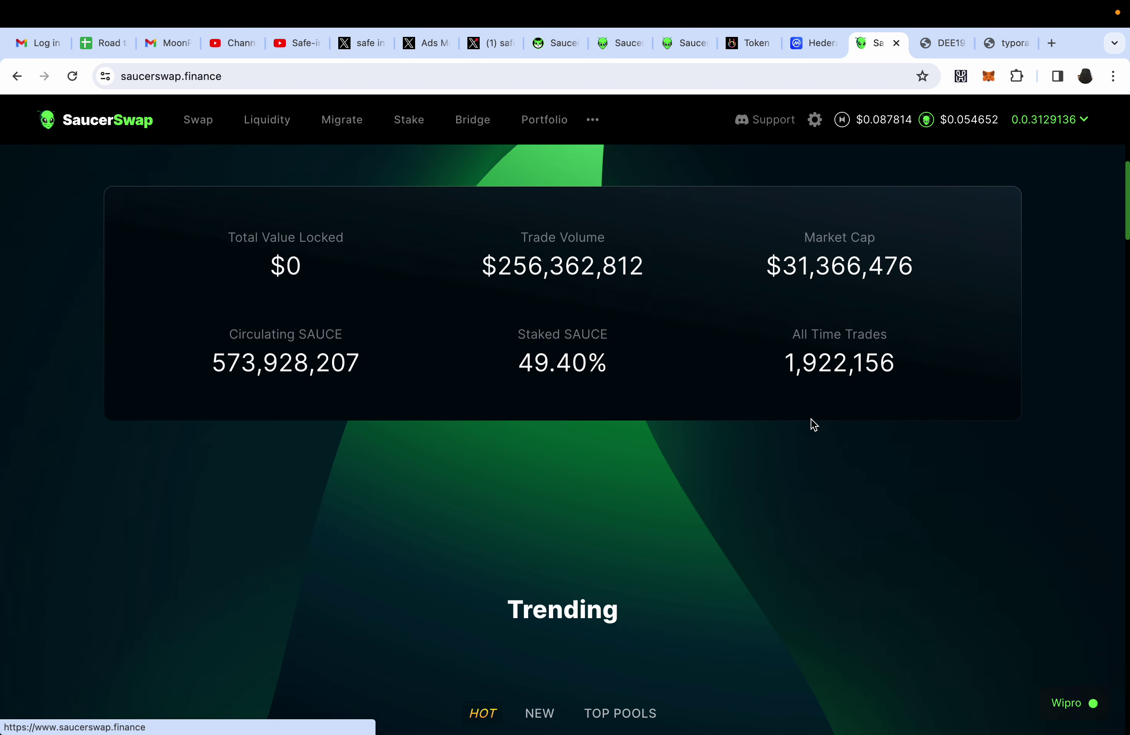
scroll(811, 421, "up", 3)
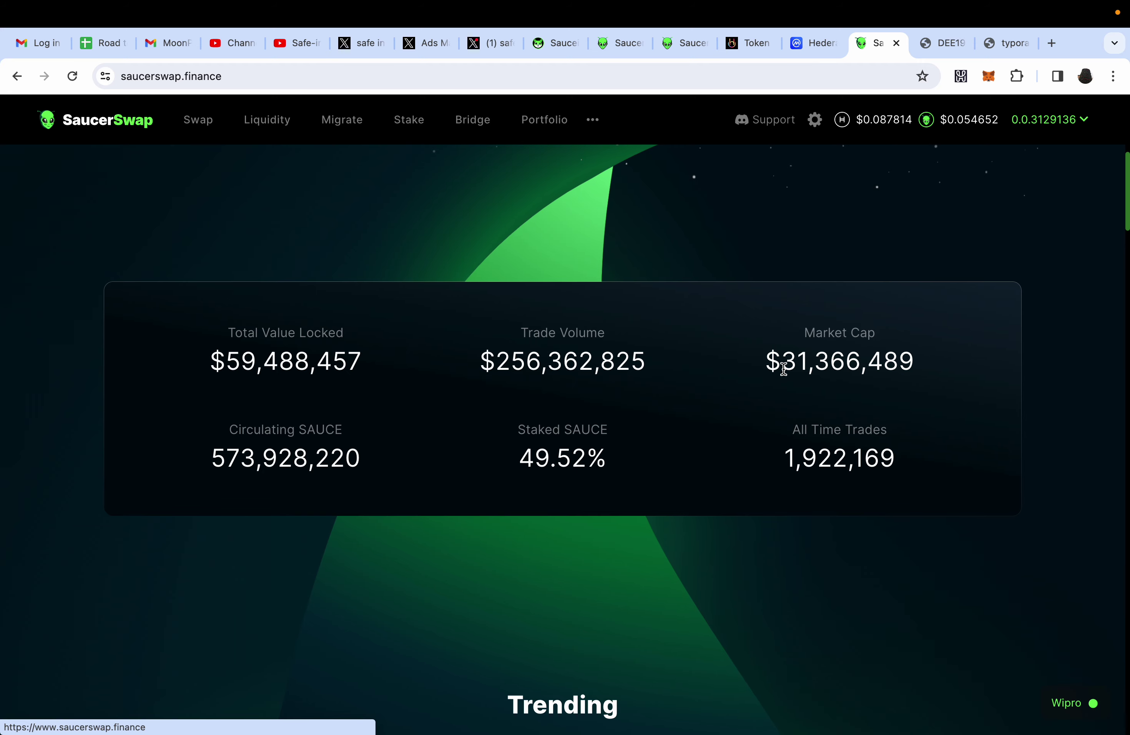
left_click(748, 43)
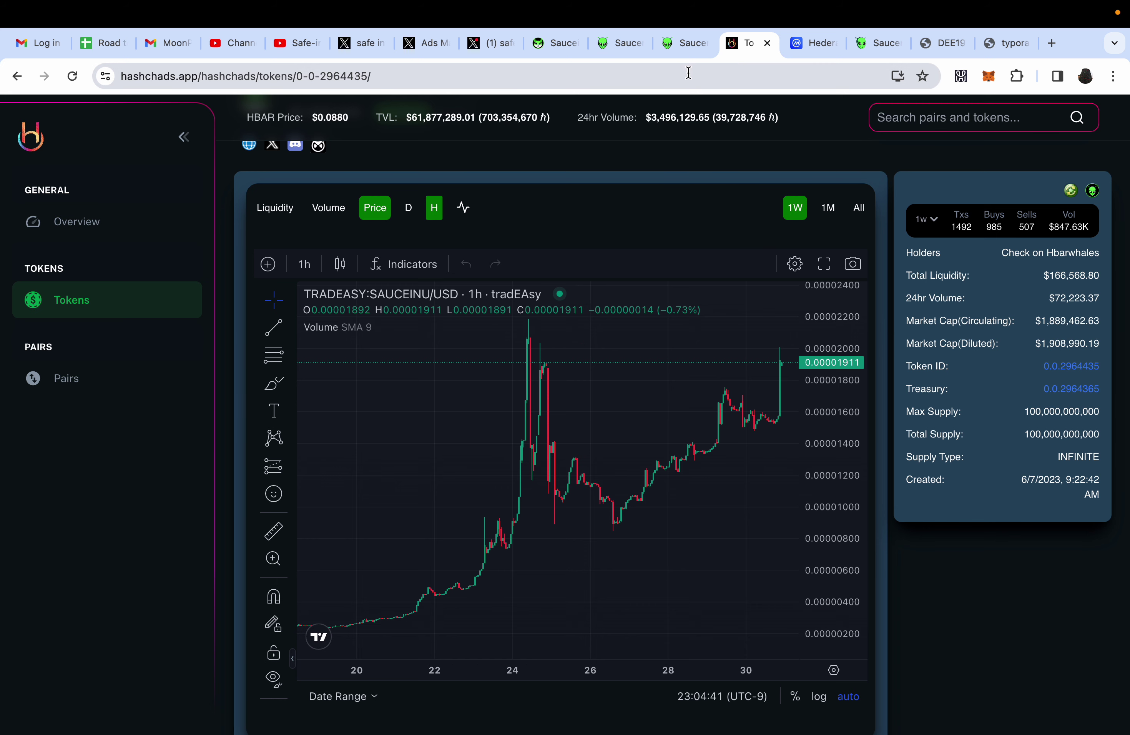
left_click(686, 52)
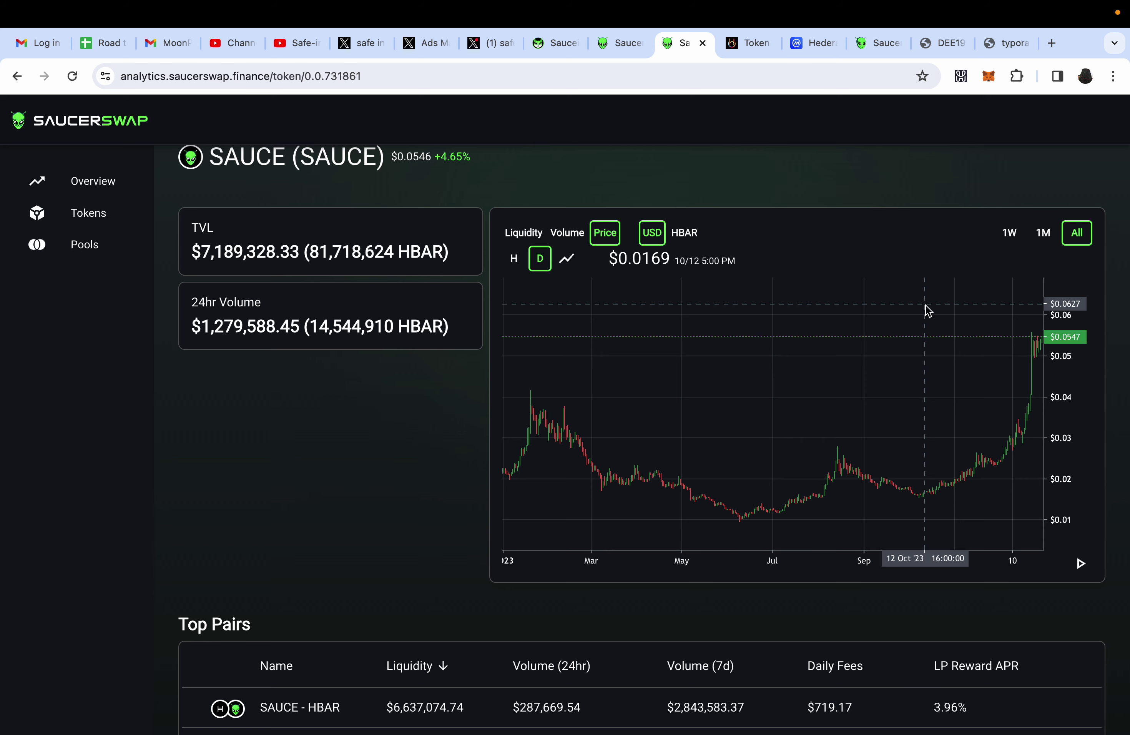
- View the SAUCEINU thumbnail in Typora, then show the channel's Videos list with 'THE-GOLDEN-INU'
left_click(992, 50)
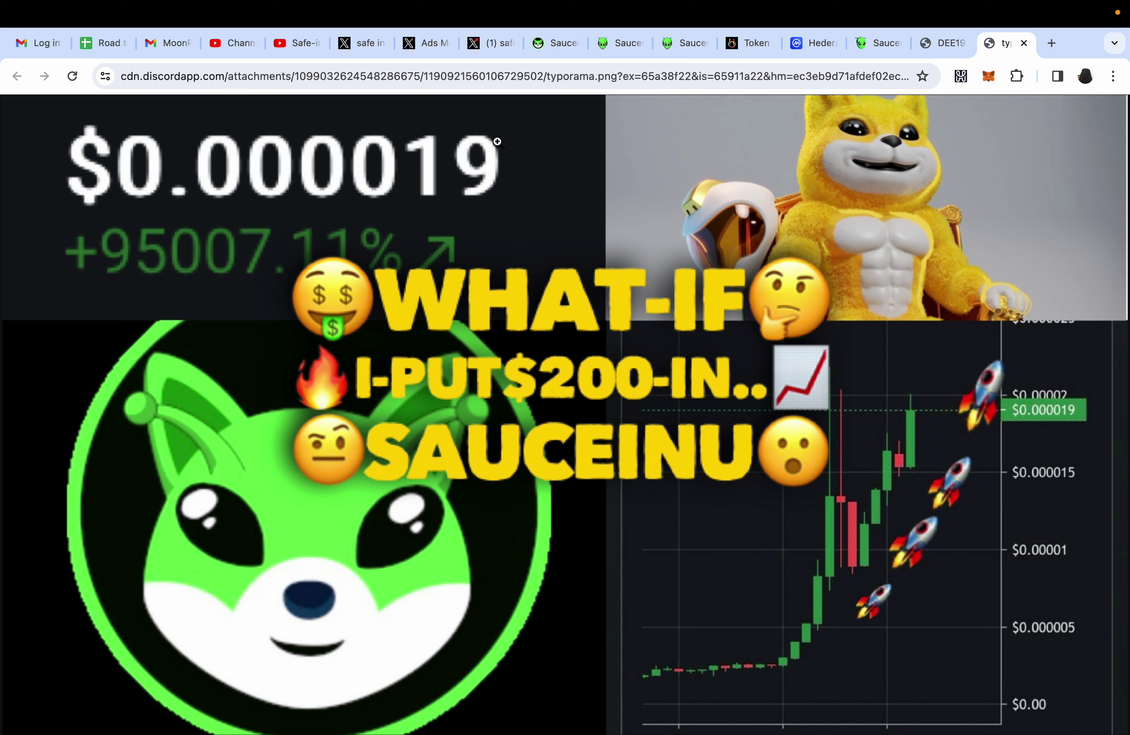
left_click(318, 47)
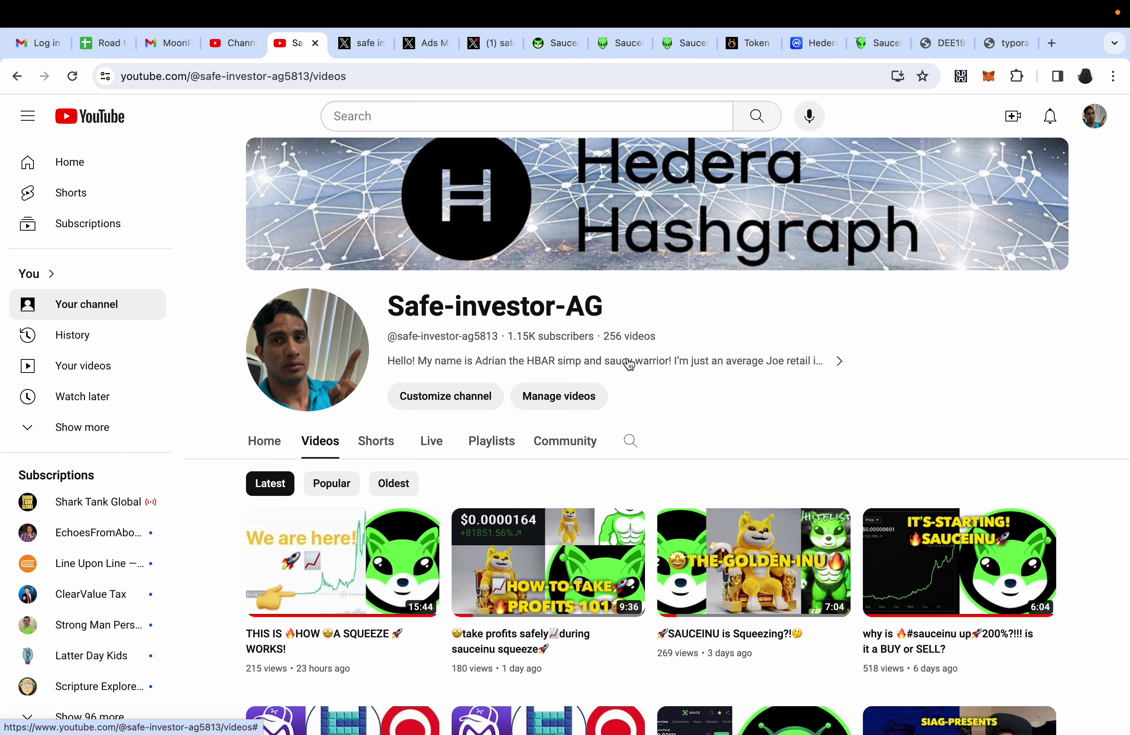